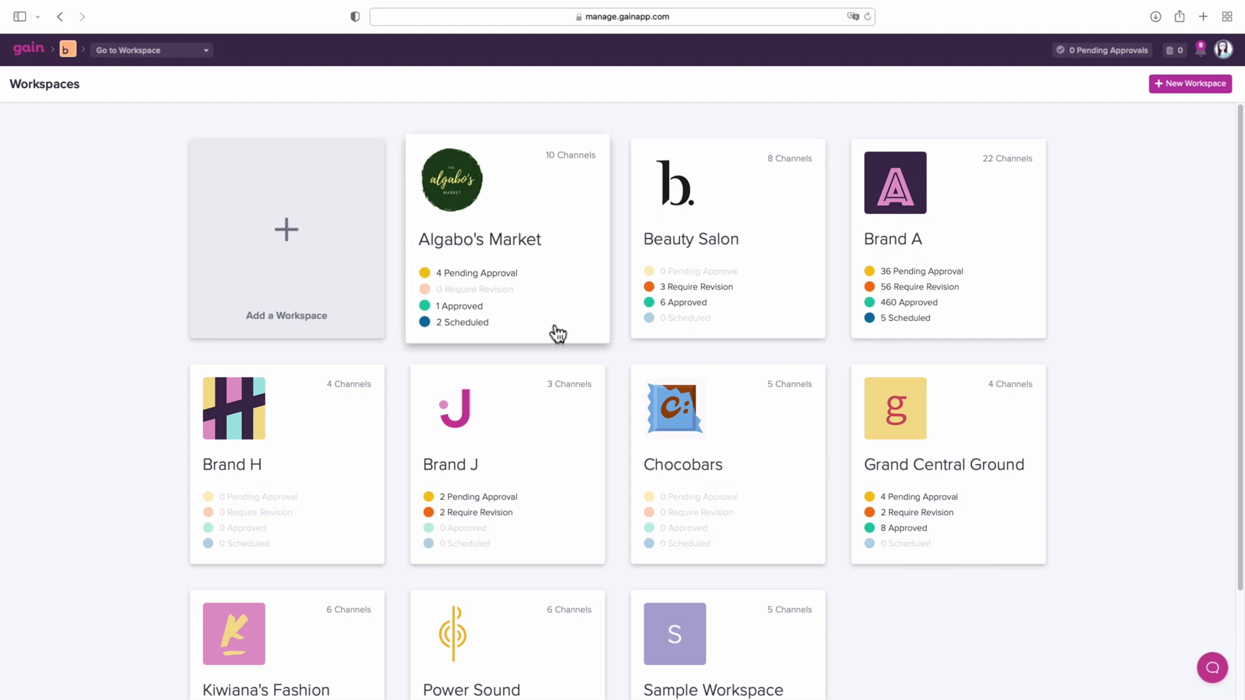
Open the Algabo's Market workspace and view its content in the calendar and list layouts.
click(569, 245)
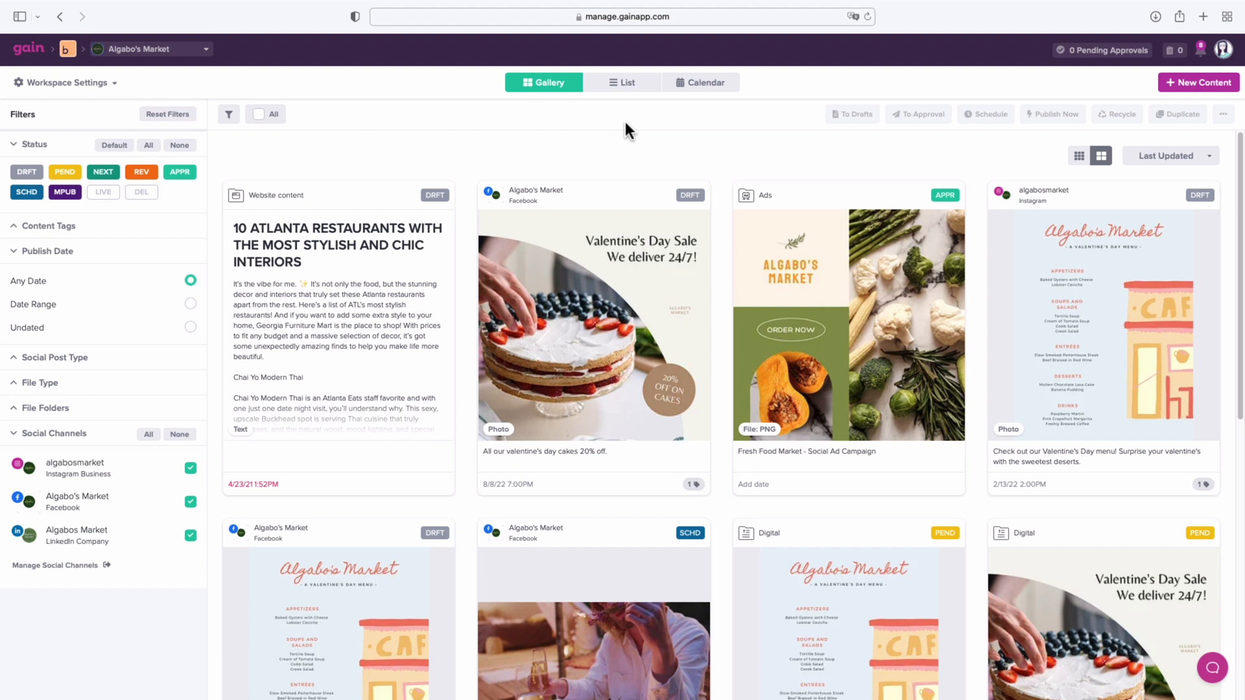
click(692, 86)
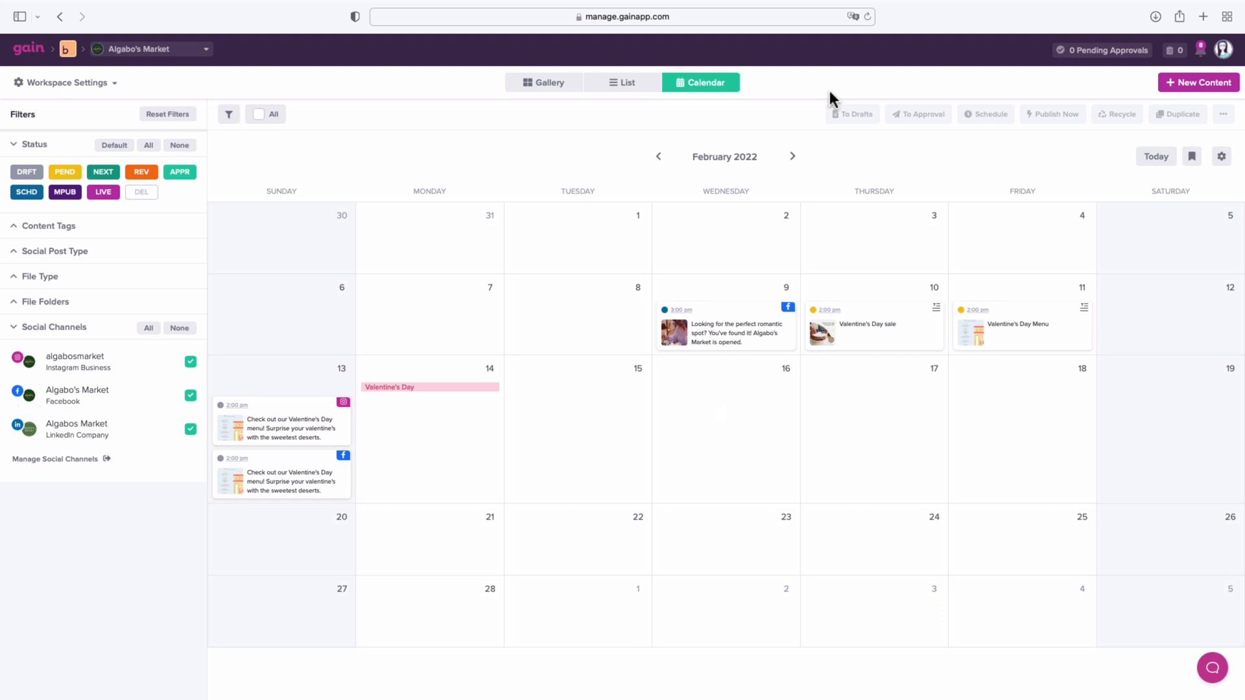
click(646, 94)
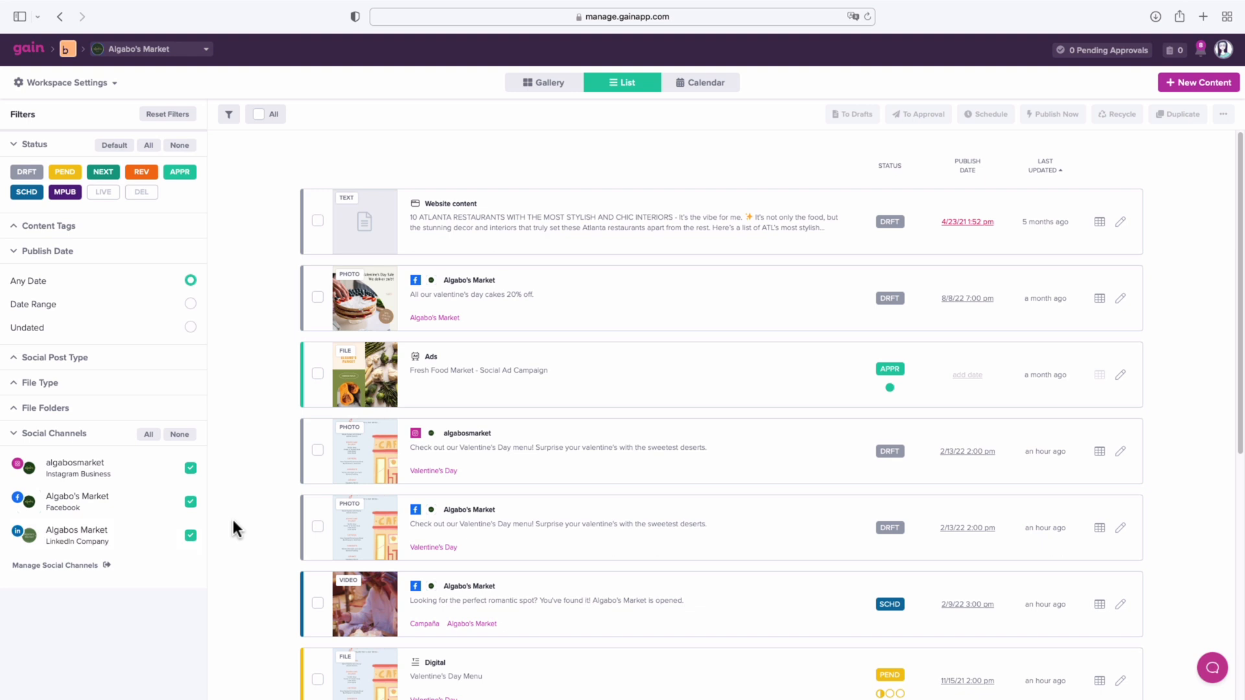
Expand the File Folders filter to review its folders, and look at the February 2022 content calendar.
click(91, 413)
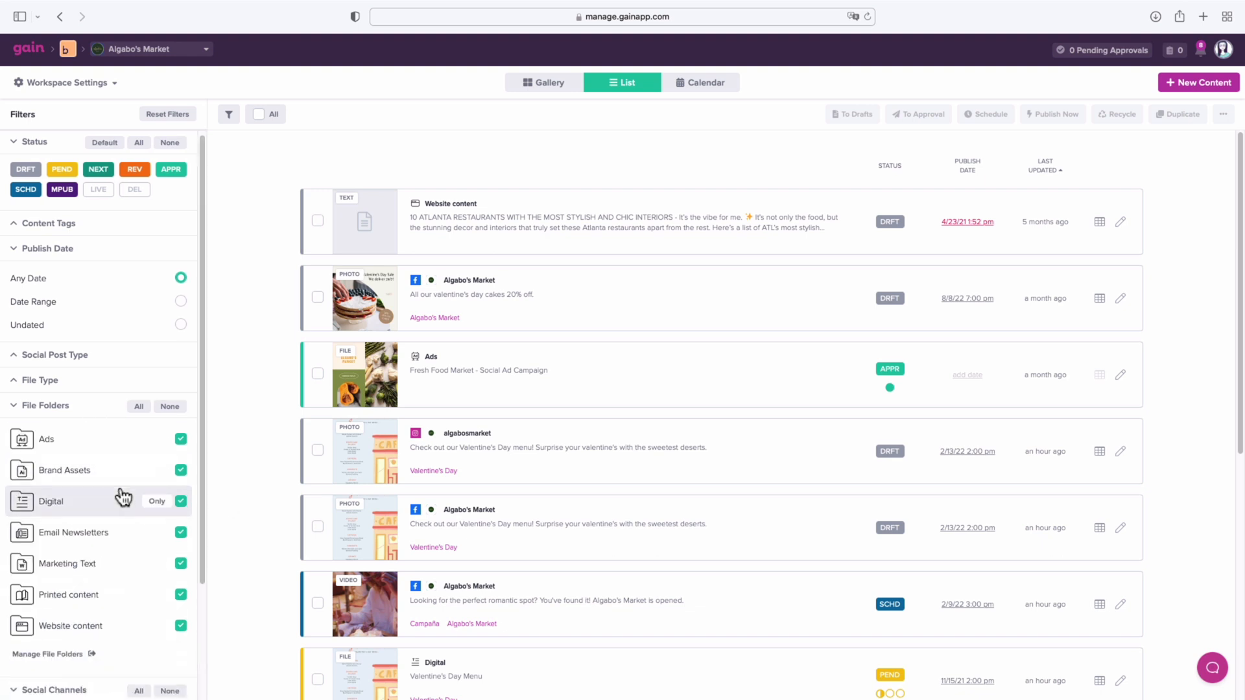
scroll(123, 498, down, 1)
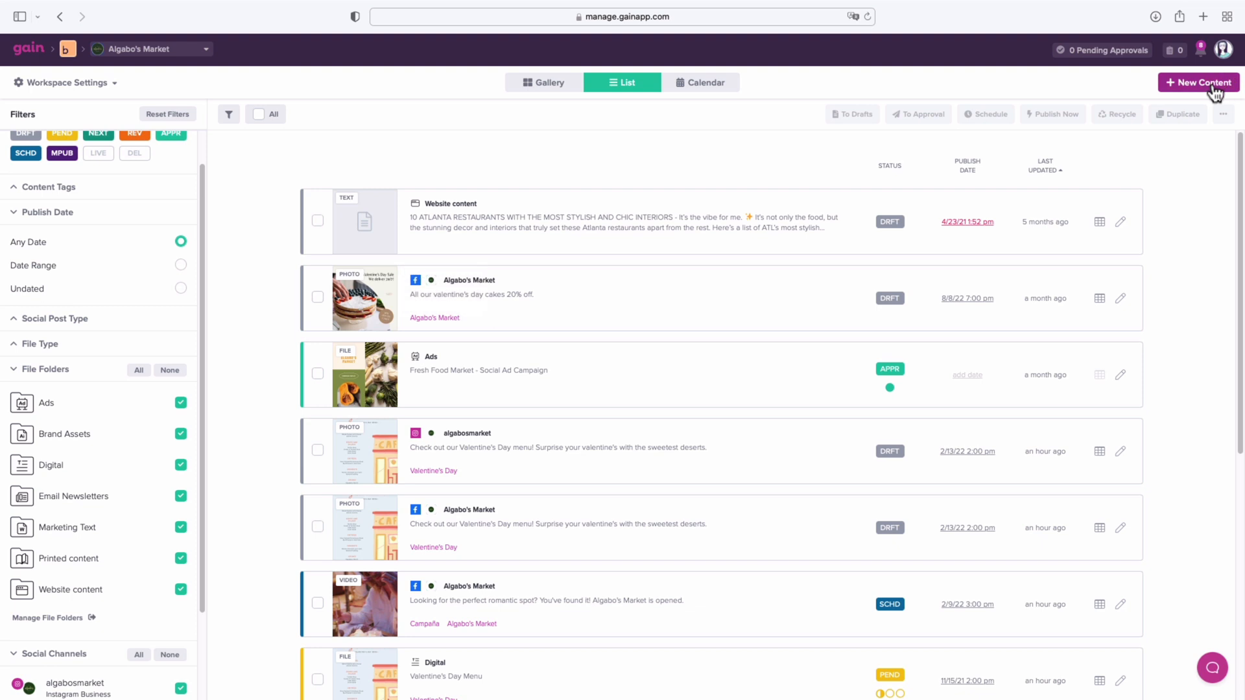
click(713, 89)
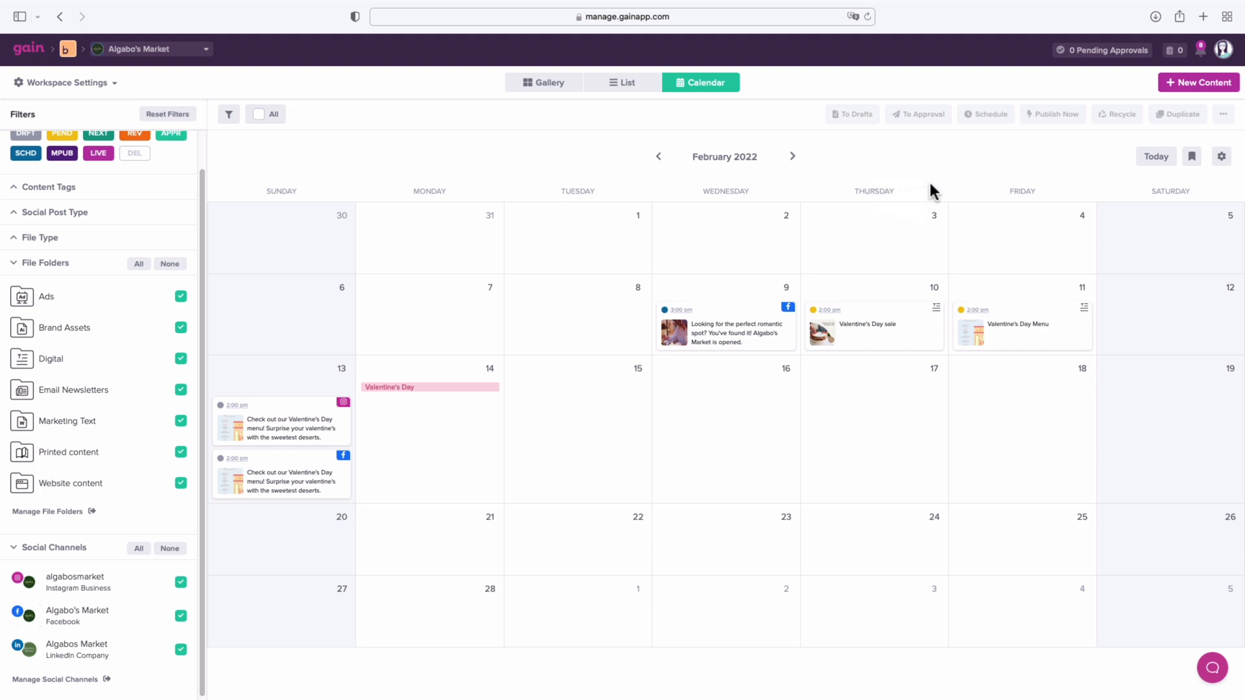
click(896, 218)
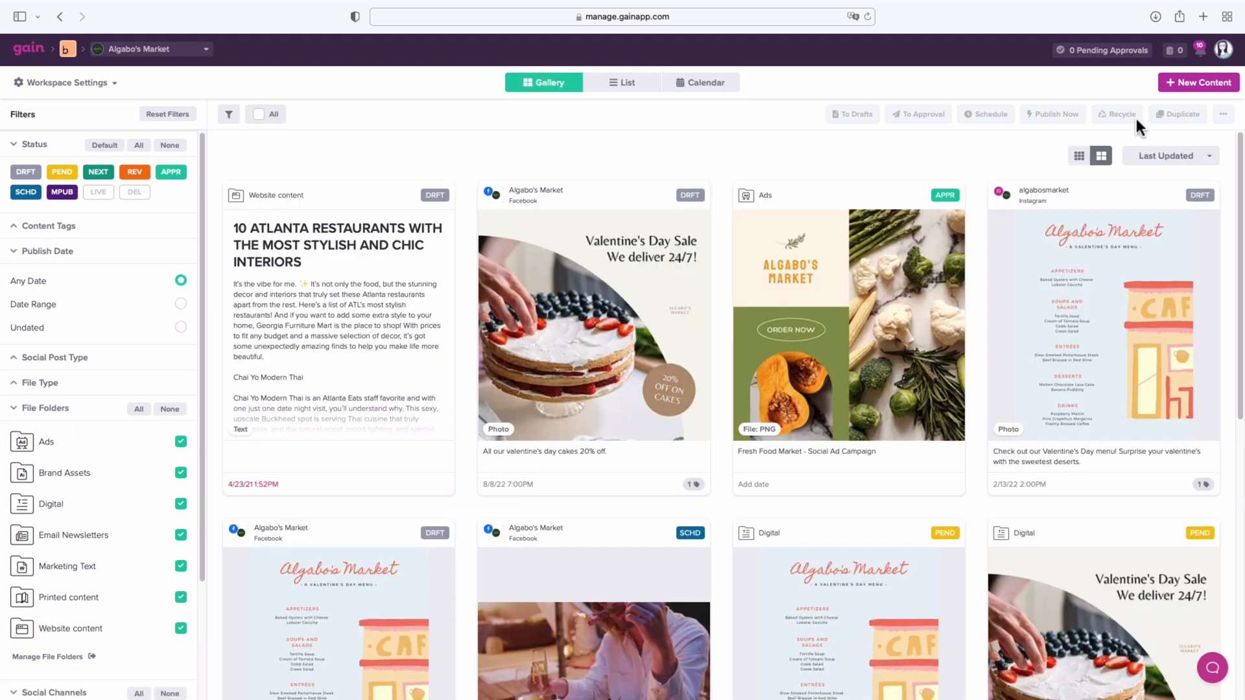
Create a new file content item by uploading the Minimalist Circle Healthy Cafe Logo image from the desktop.
click(1183, 96)
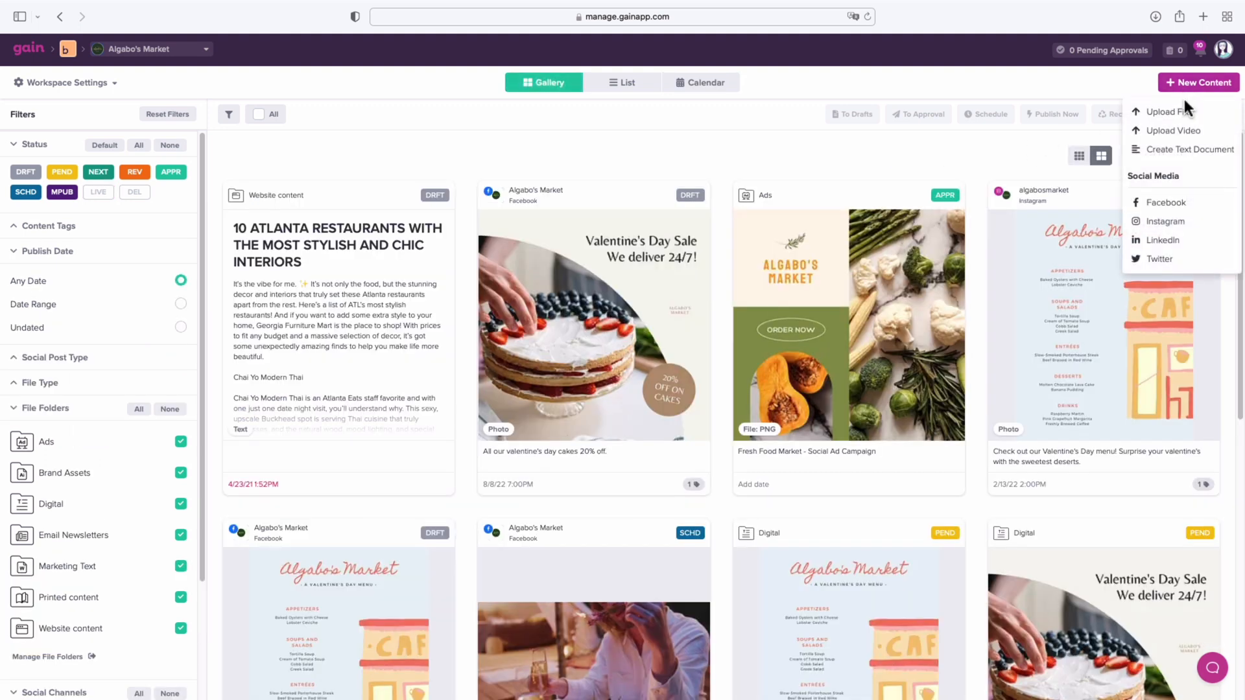
click(1205, 116)
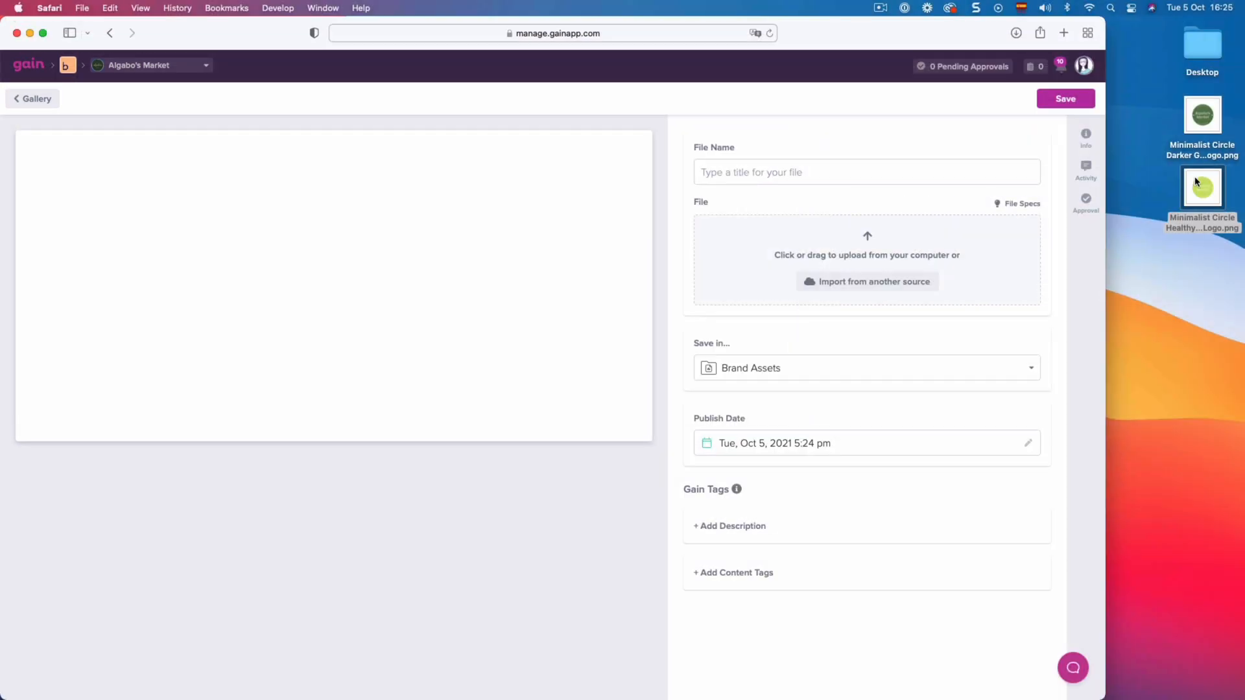
drag(1203, 188, 958, 228)
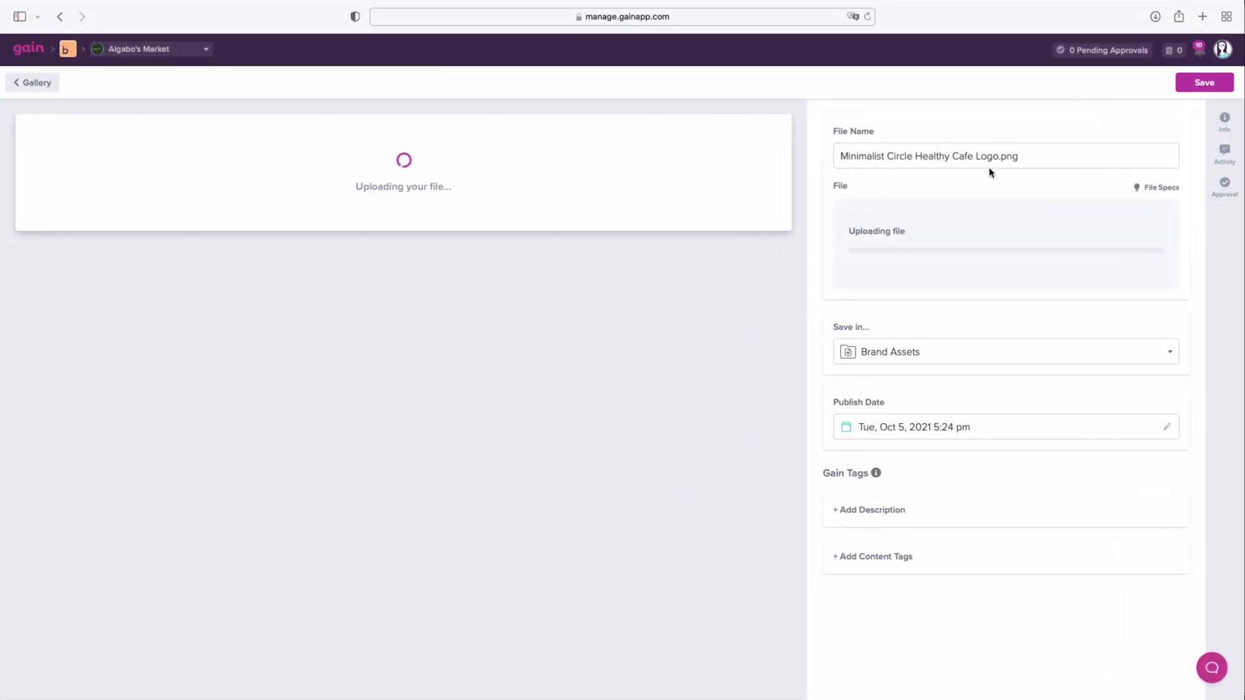
Name the uploaded file "New logo for rebranding" and save it in the Brand Assets folder.
triple_click(848, 172)
text(New logo)
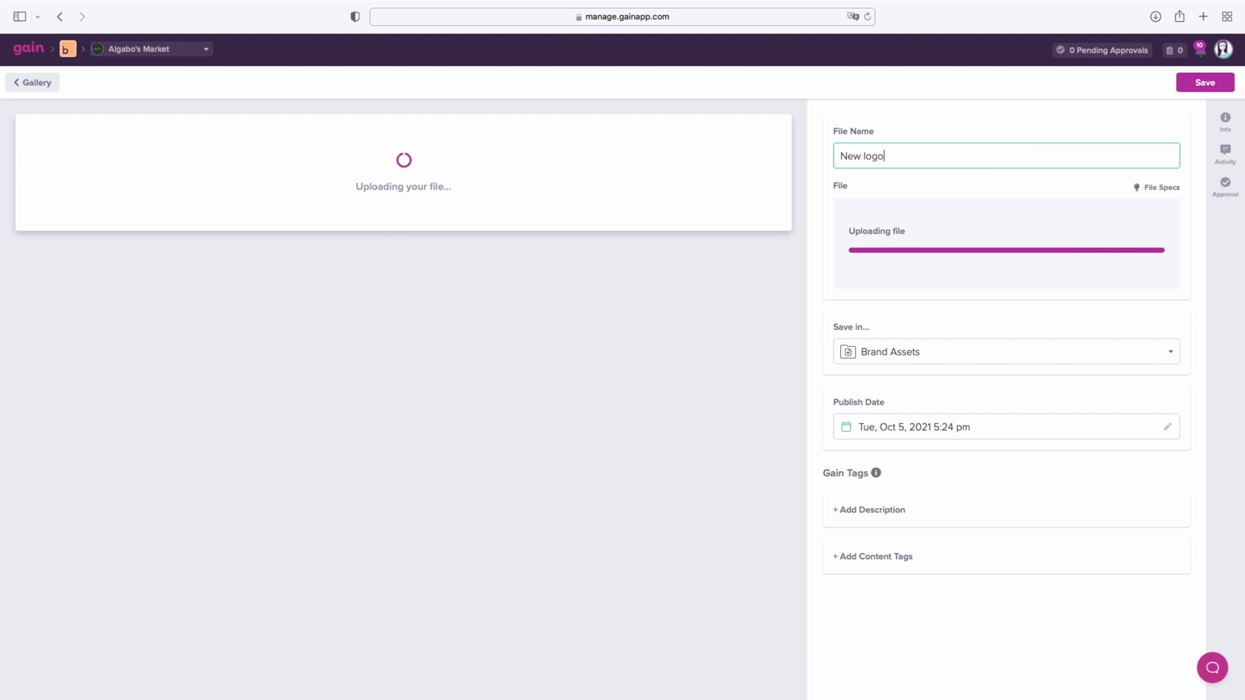
text( for rebranding)
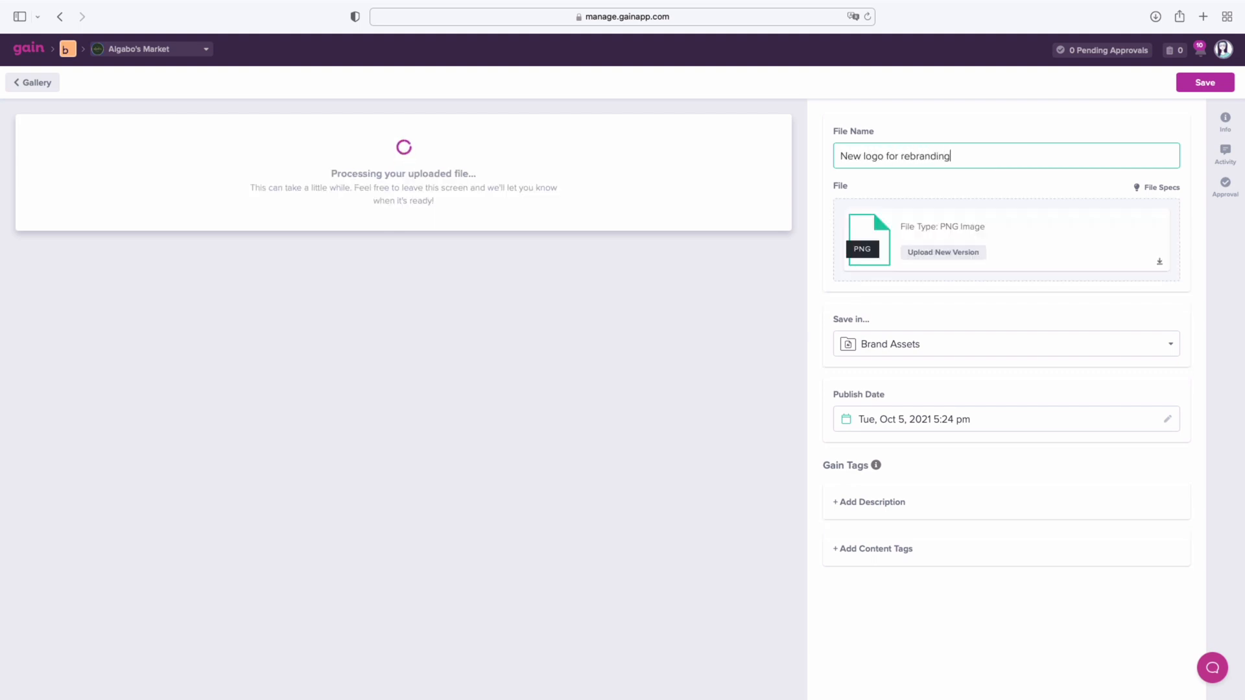
click(944, 345)
click(944, 350)
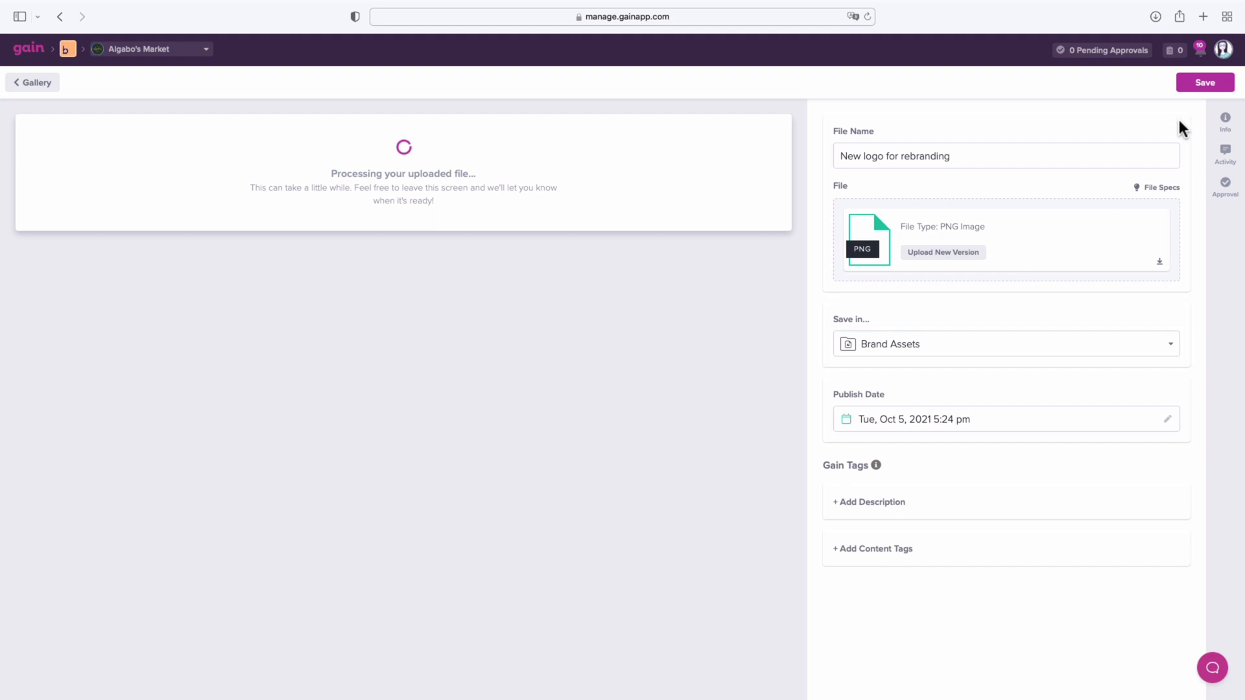
click(1204, 83)
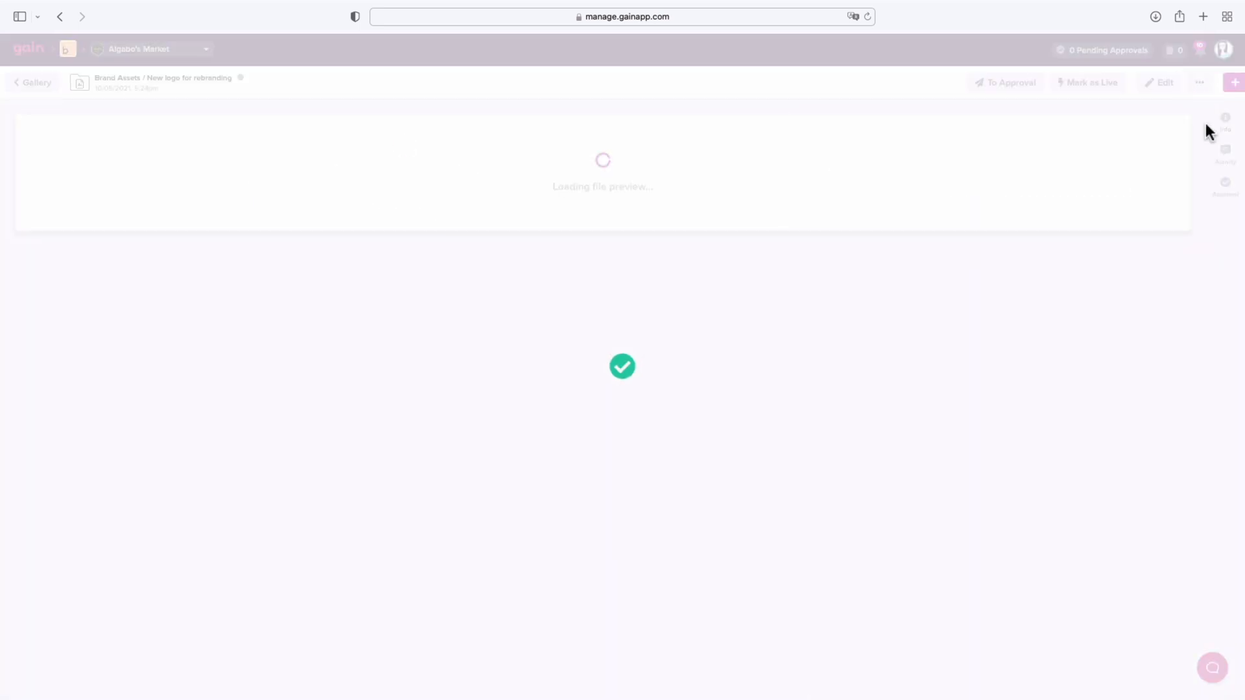
Post the comment "take a look at this logo!" on the file, mentioning a teammate and assigning it to them as a task.
click(1224, 154)
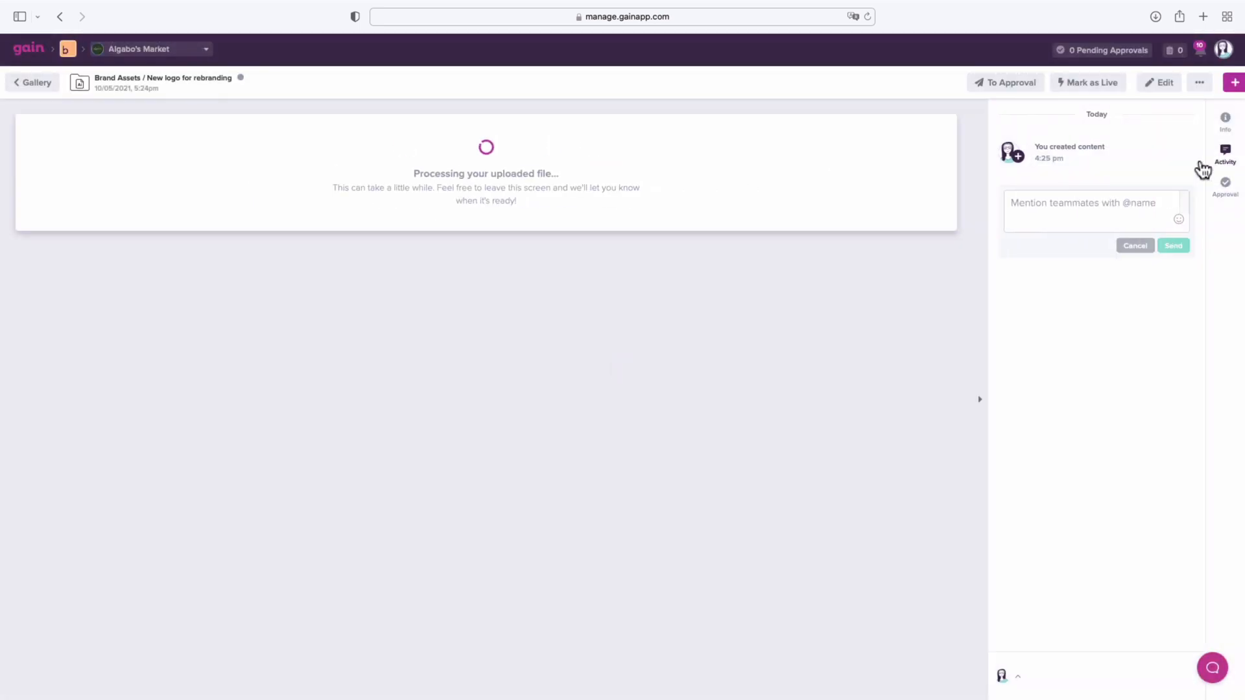
click(1135, 209)
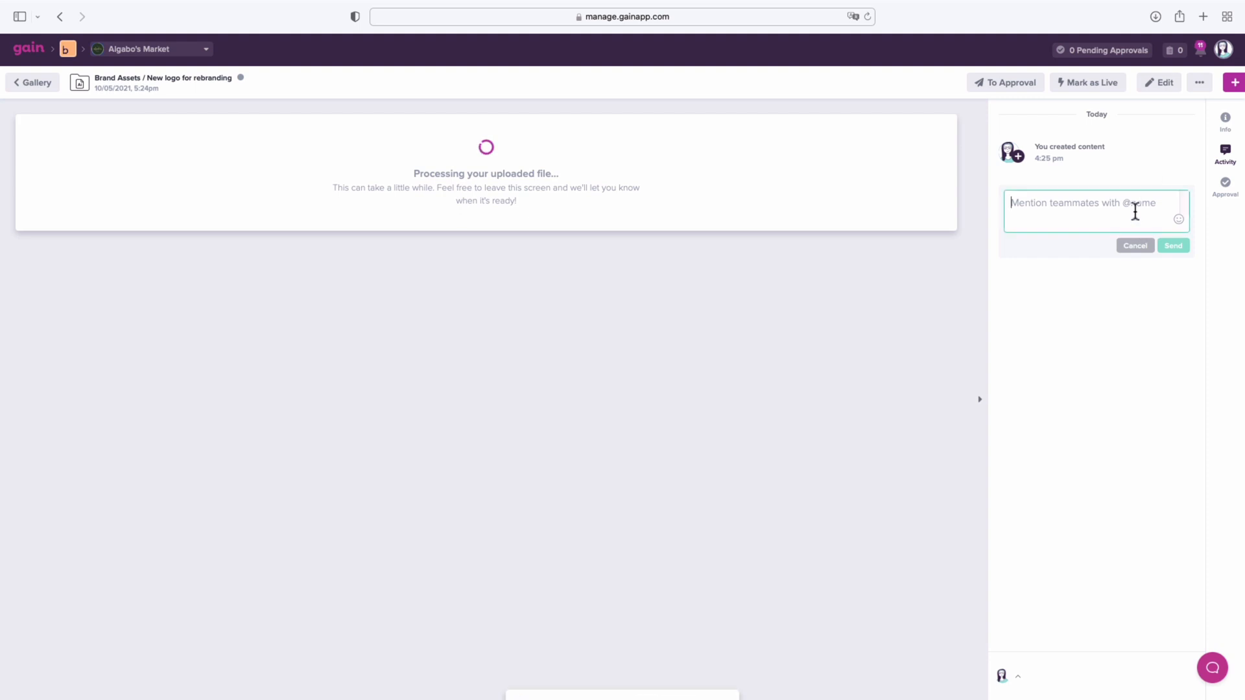
text(@c)
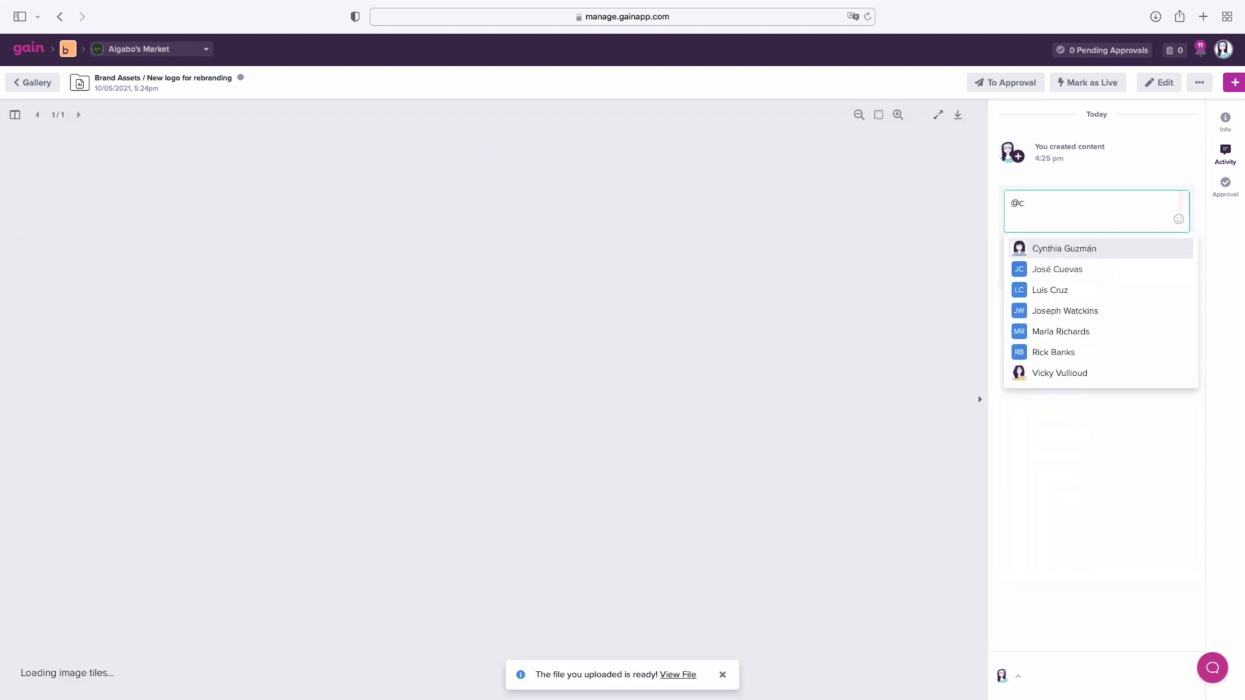
key(Return)
text(take a look at this logo!)
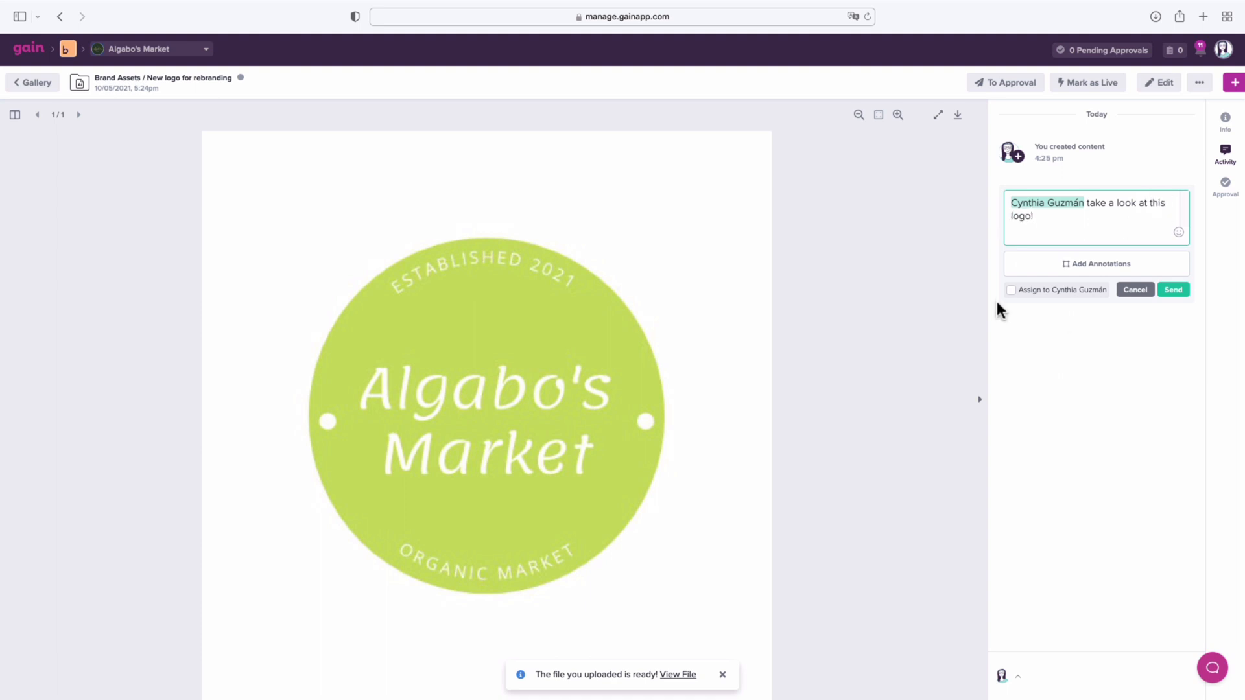
click(1010, 290)
click(1172, 290)
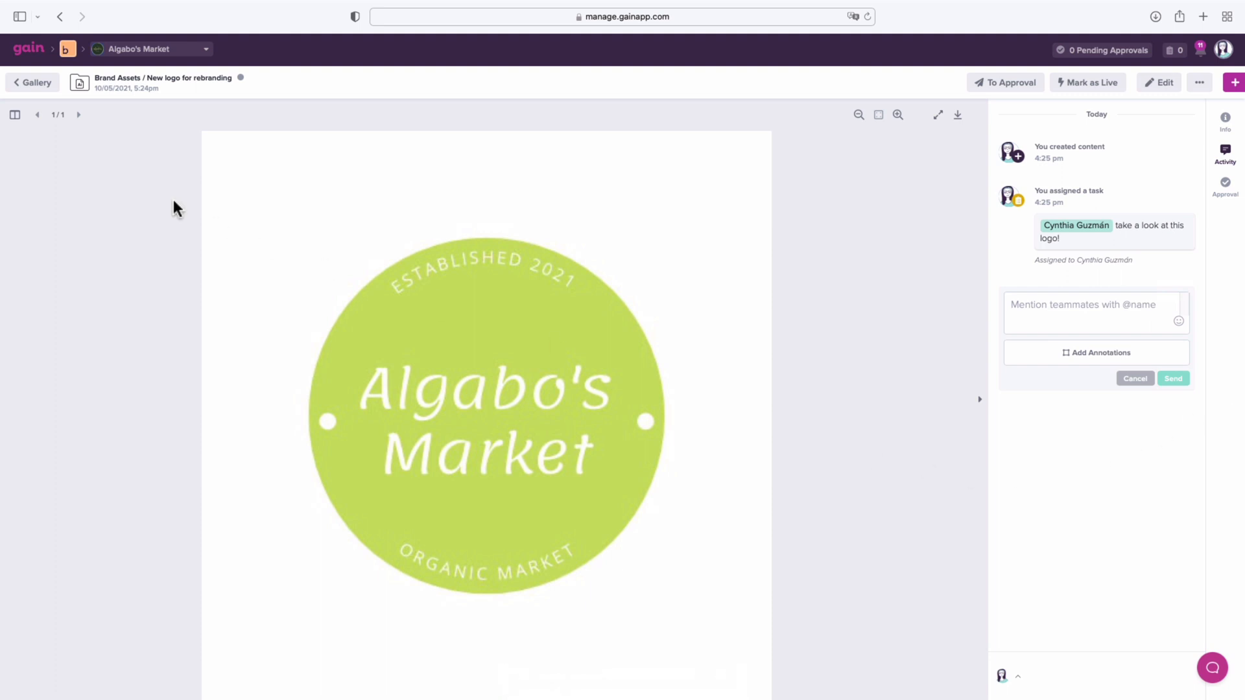
Return to the gallery and browse the workspace's content further down.
click(32, 82)
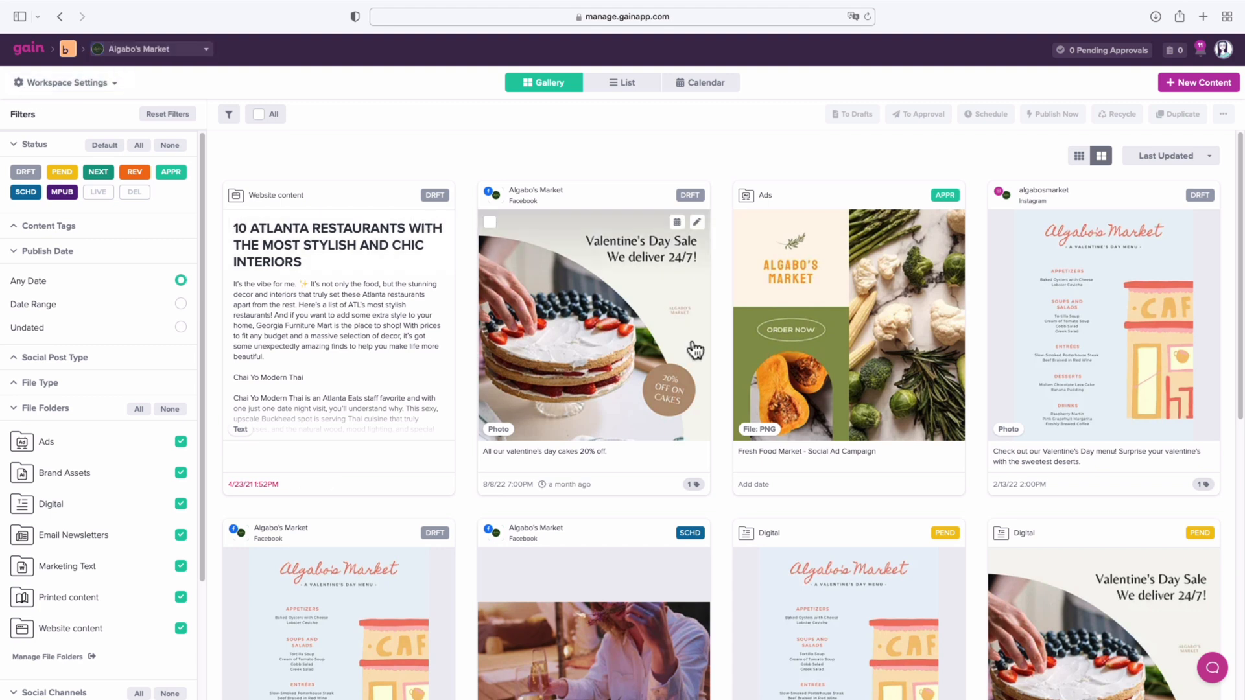
scroll(688, 363, down, 10)
click(1000, 349)
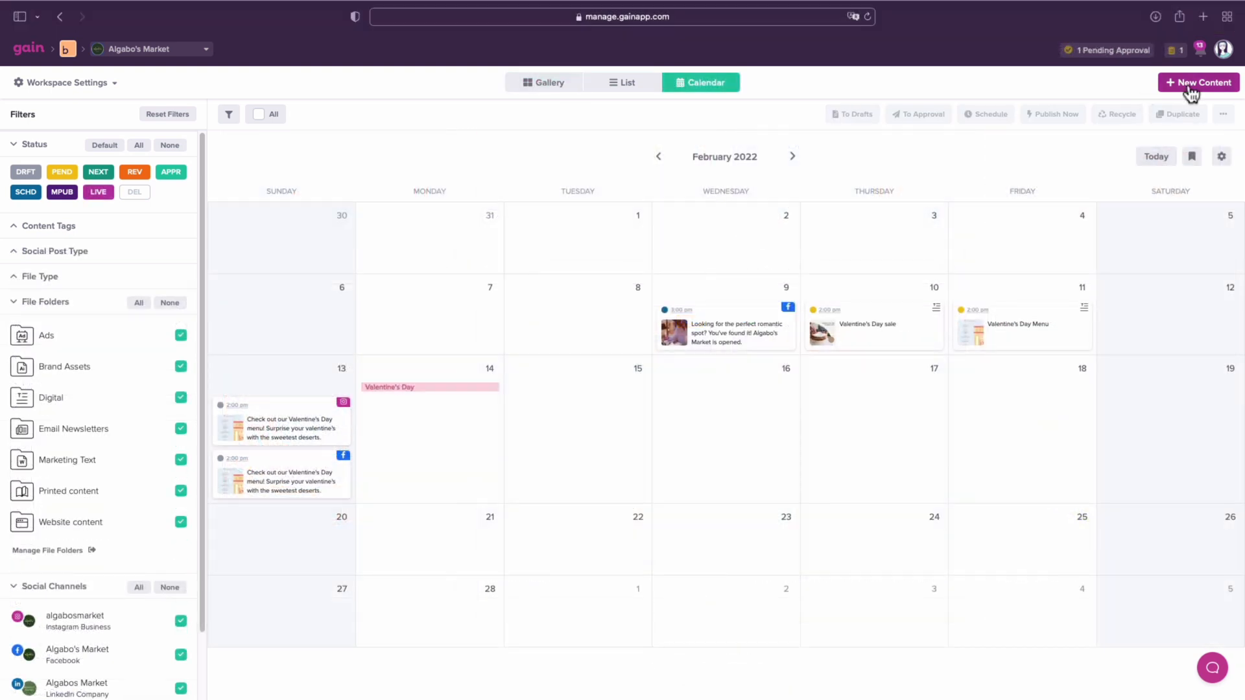
Create a Facebook photo post on February 3, 2022 and upload the three food photos from the desktop.
mouse_move(908, 222)
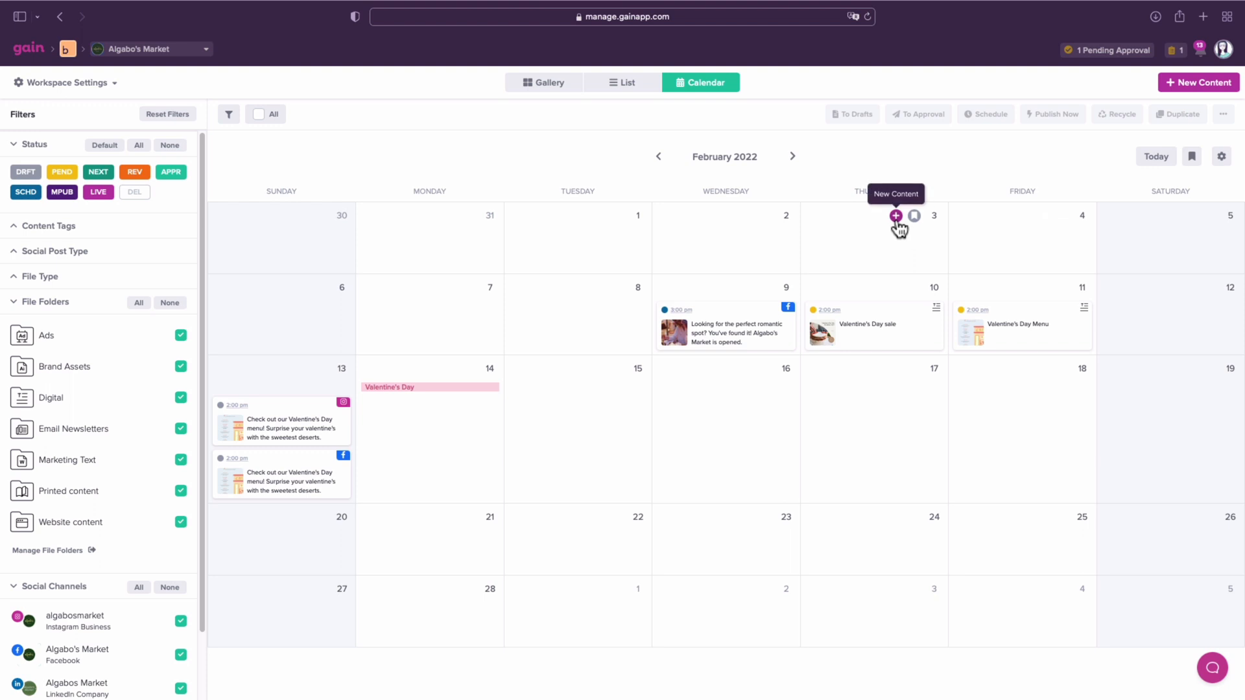
click(896, 216)
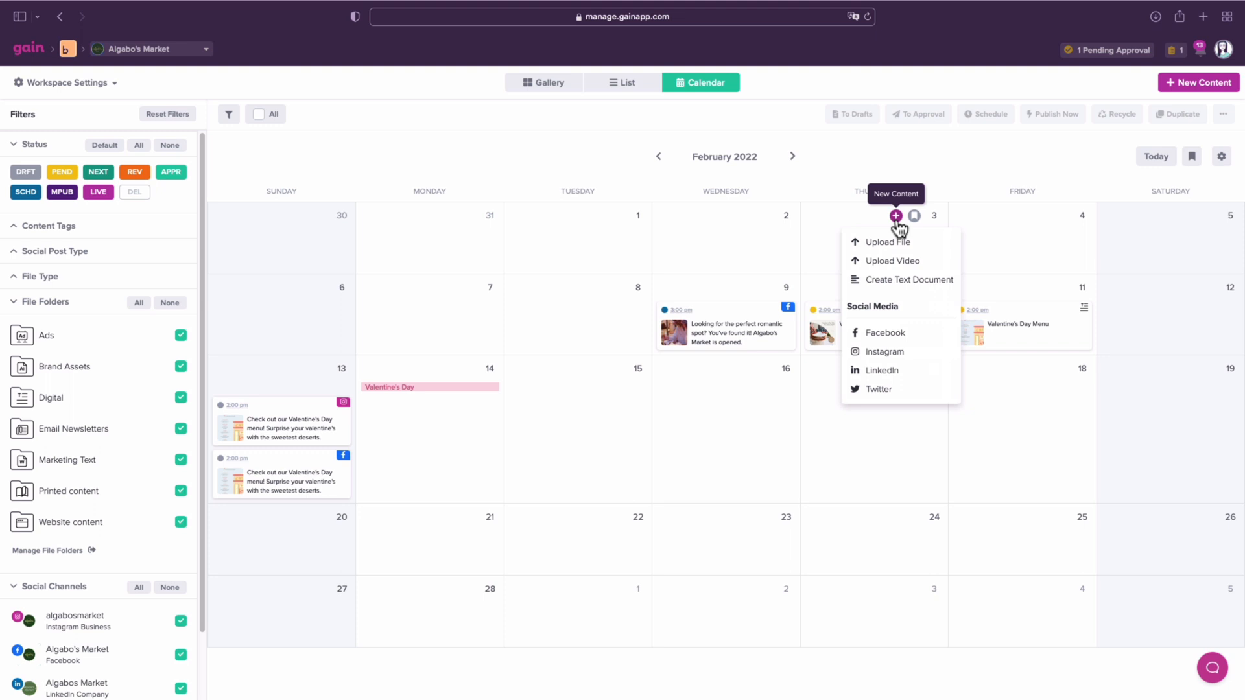
click(929, 339)
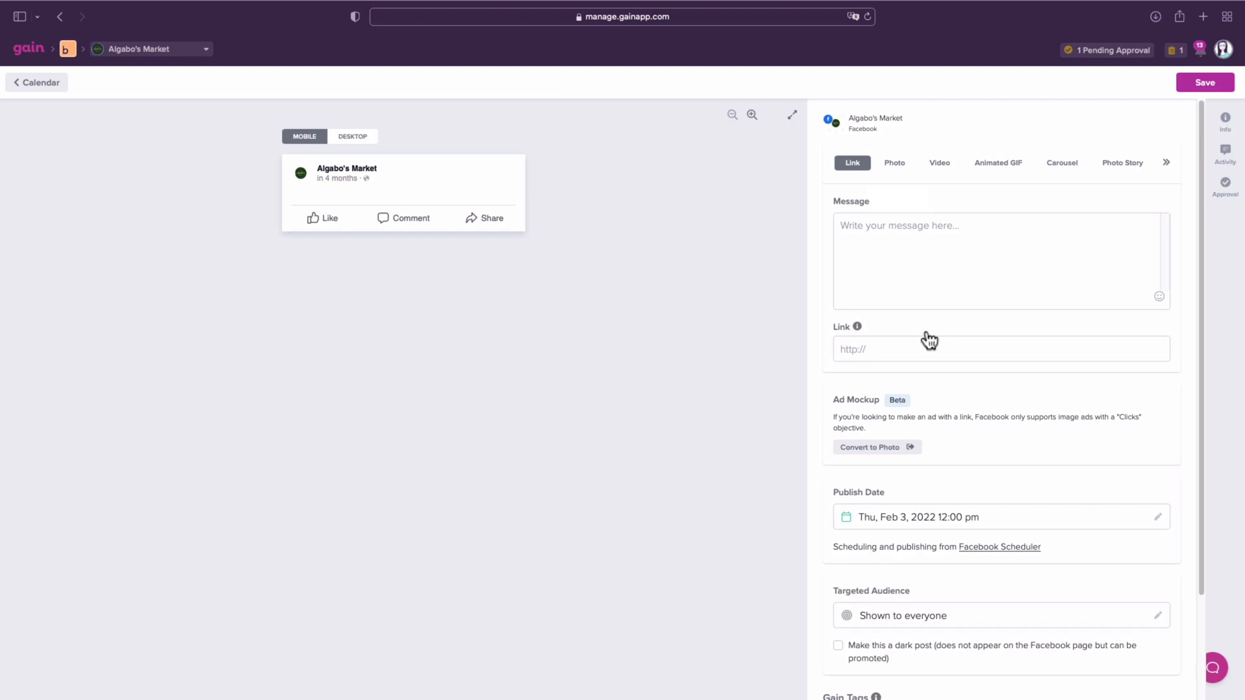
click(904, 168)
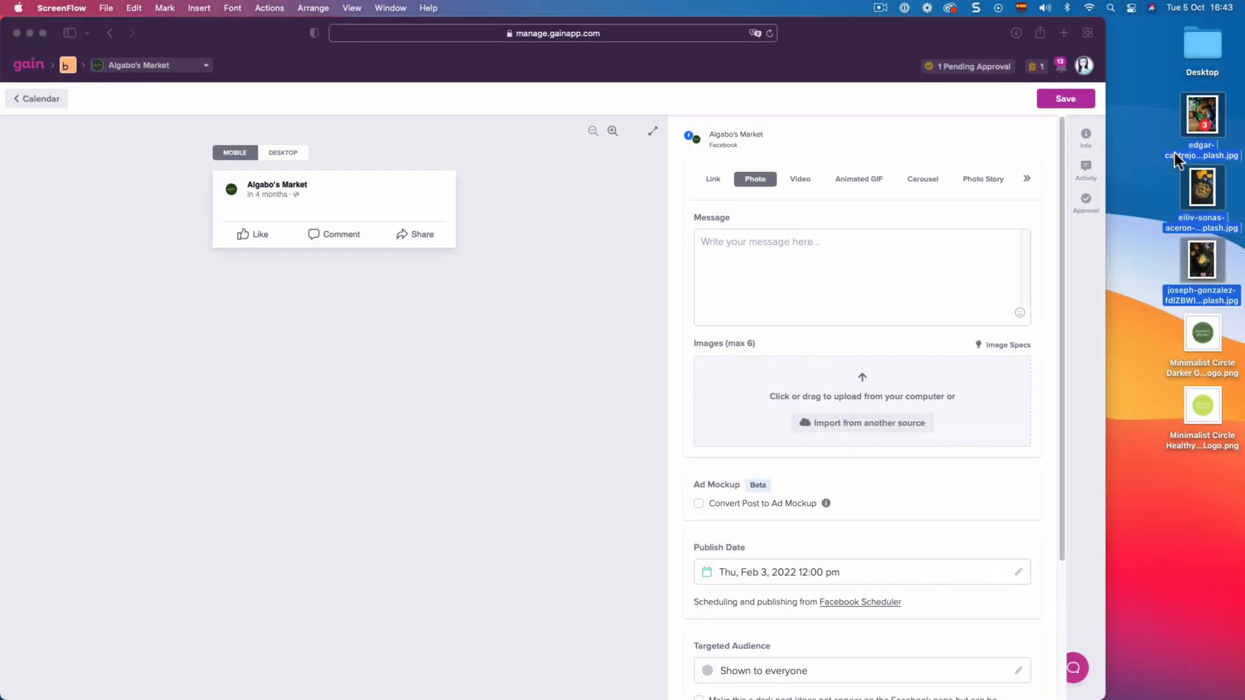
drag(1203, 259, 811, 254)
Enter the post message "Atlanta's top notch restaurant, come check out our delicacies!" and save the post.
click(733, 255)
text(Atlanta's top notch restaurant, come check out our delicacies!)
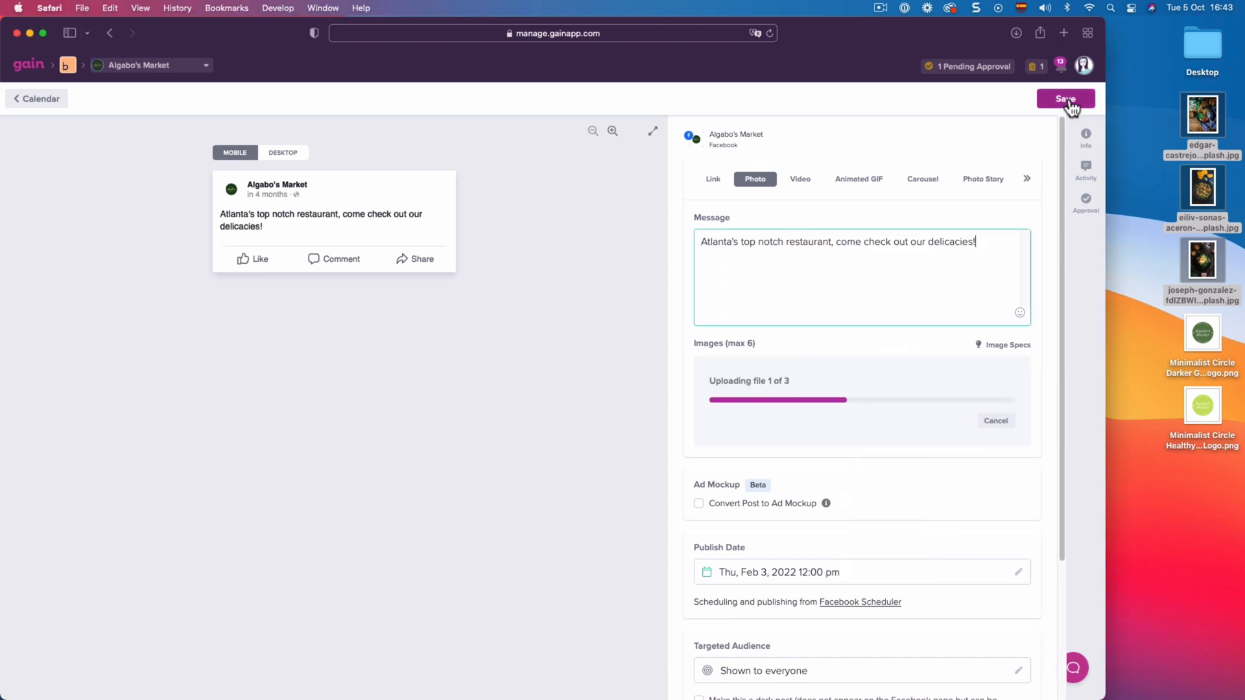
click(43, 33)
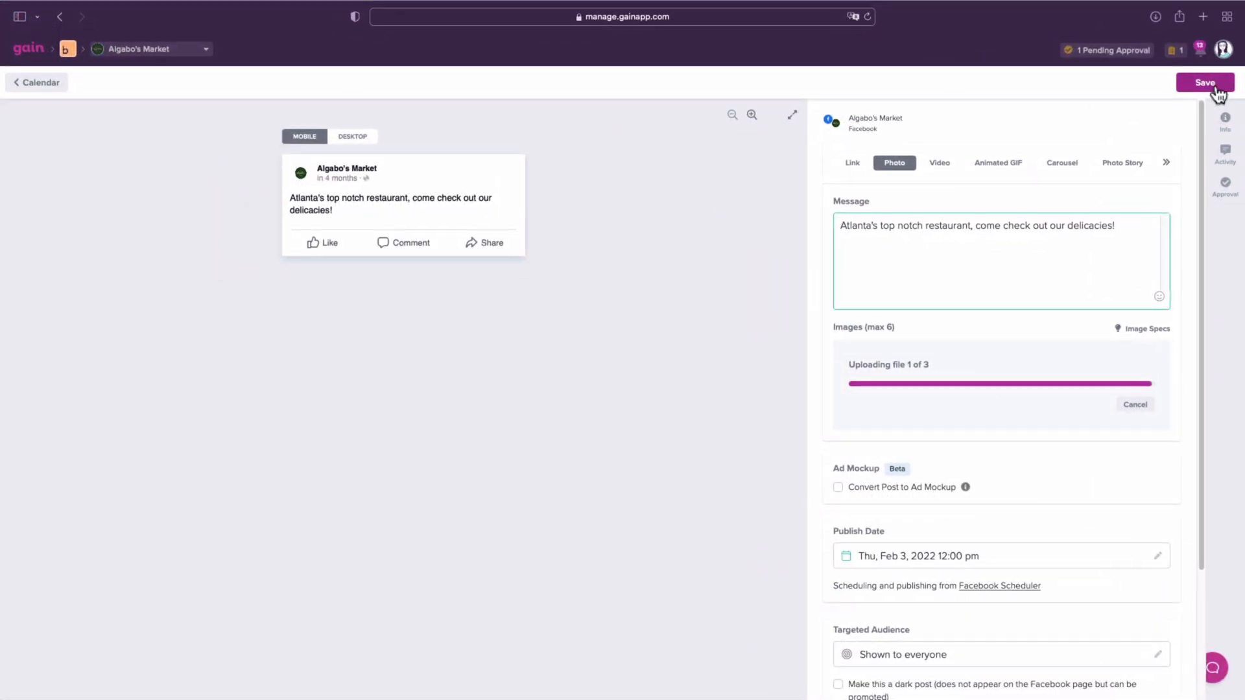
click(1212, 86)
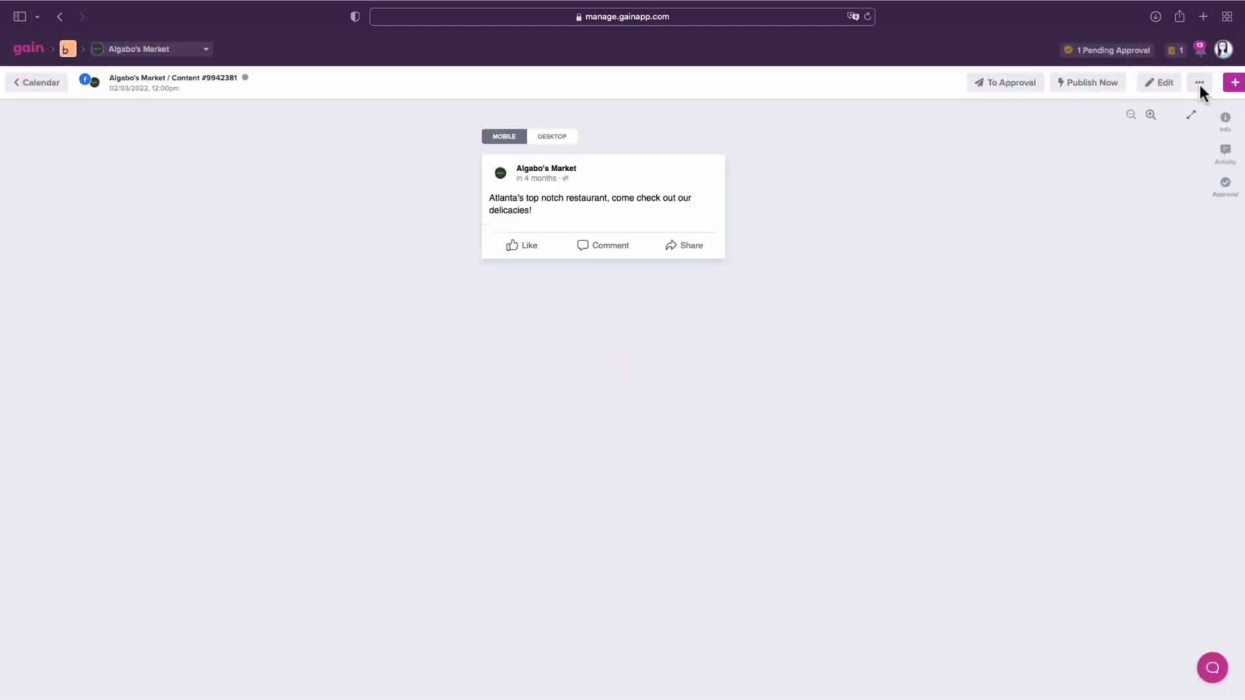
Duplicate the Facebook post to the Instagram and Twitter channels of the Algabo's Market workspace, and return to the calendar.
click(1199, 83)
click(1193, 115)
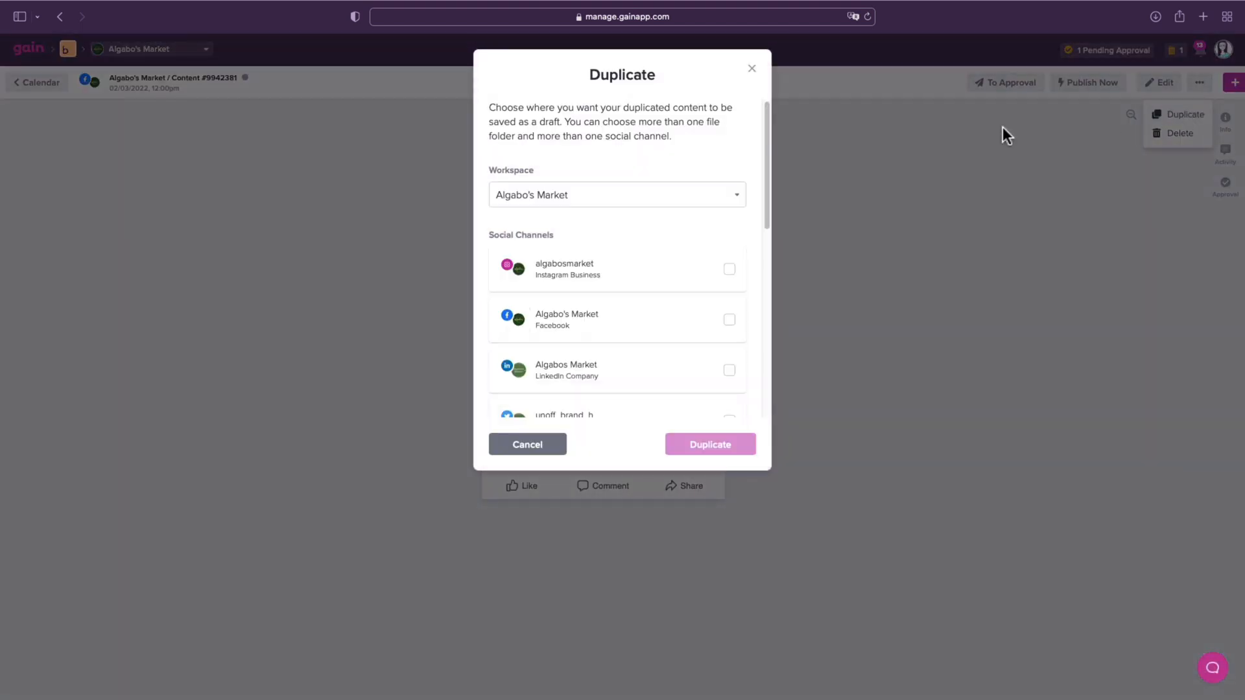
click(637, 273)
click(710, 449)
click(45, 82)
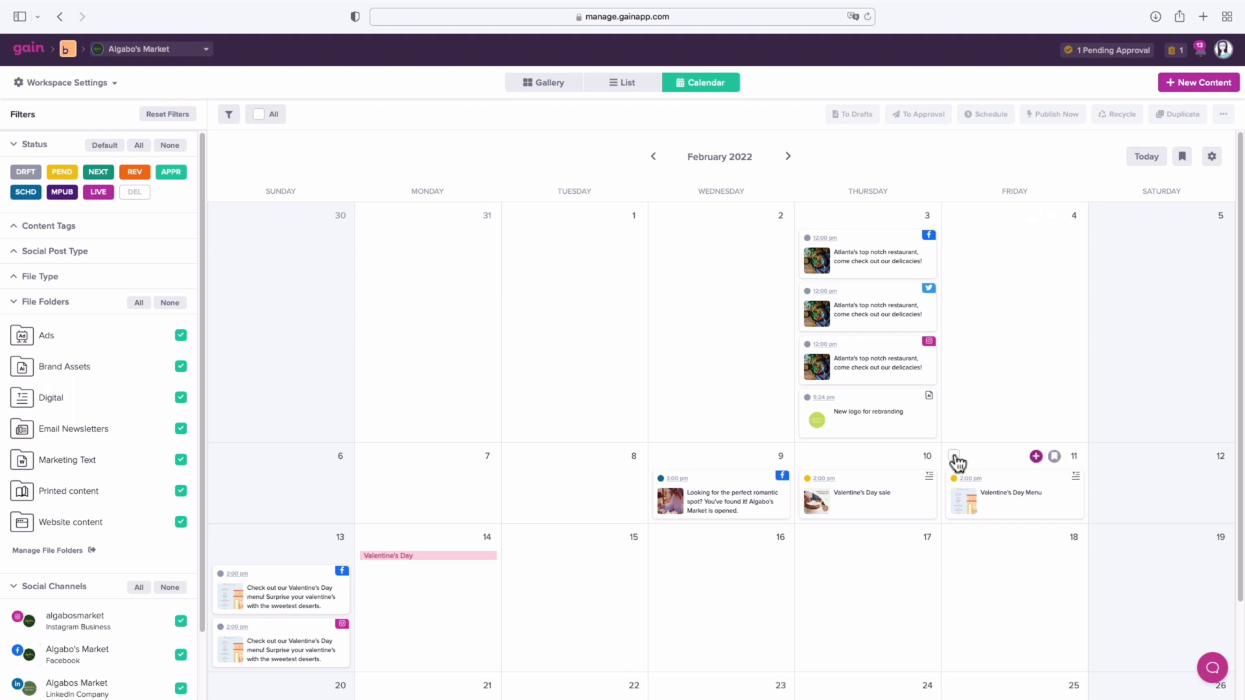
Select all four items on February 3, start sending them to approval, and review the rounds of the Marketing Content workflow.
click(807, 215)
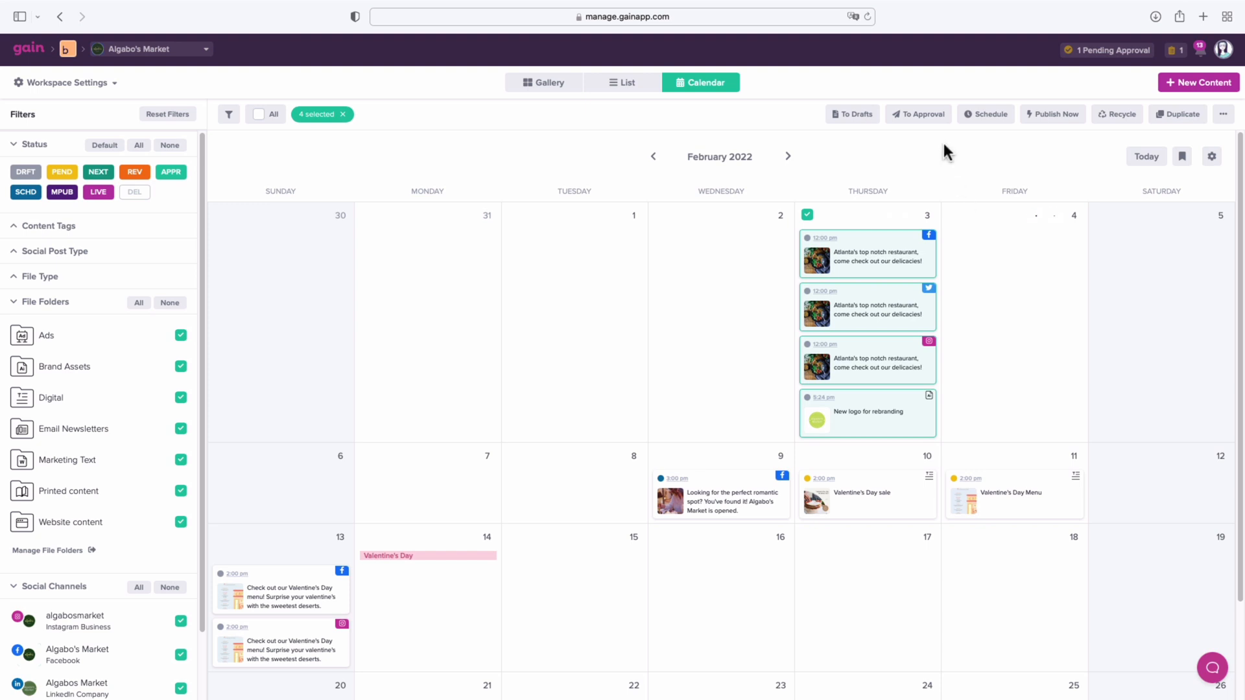
click(934, 120)
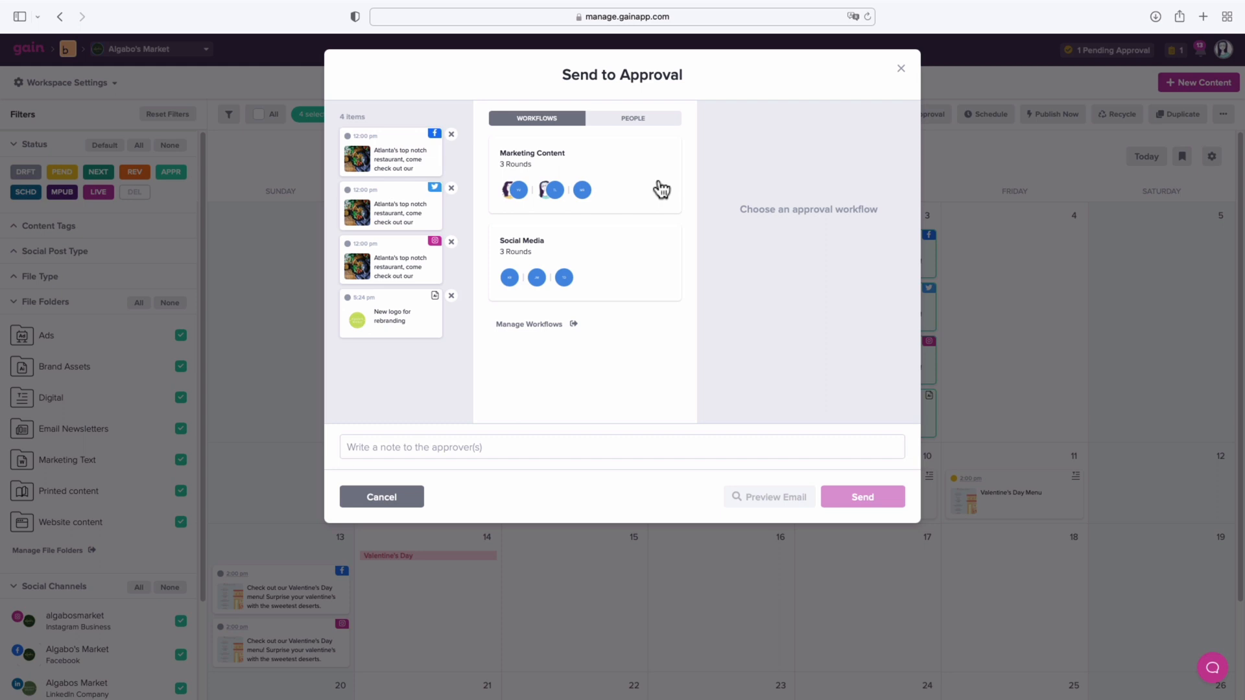
click(660, 190)
scroll(845, 268, down, 1)
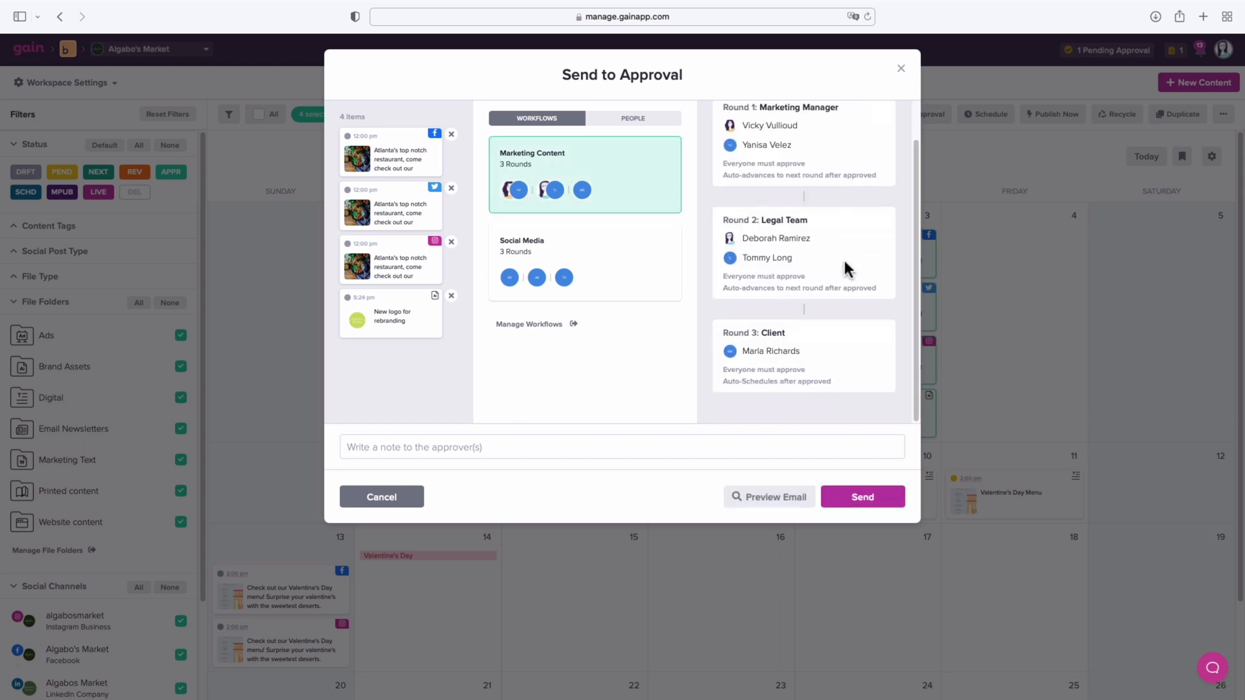
scroll(844, 269, up, 1)
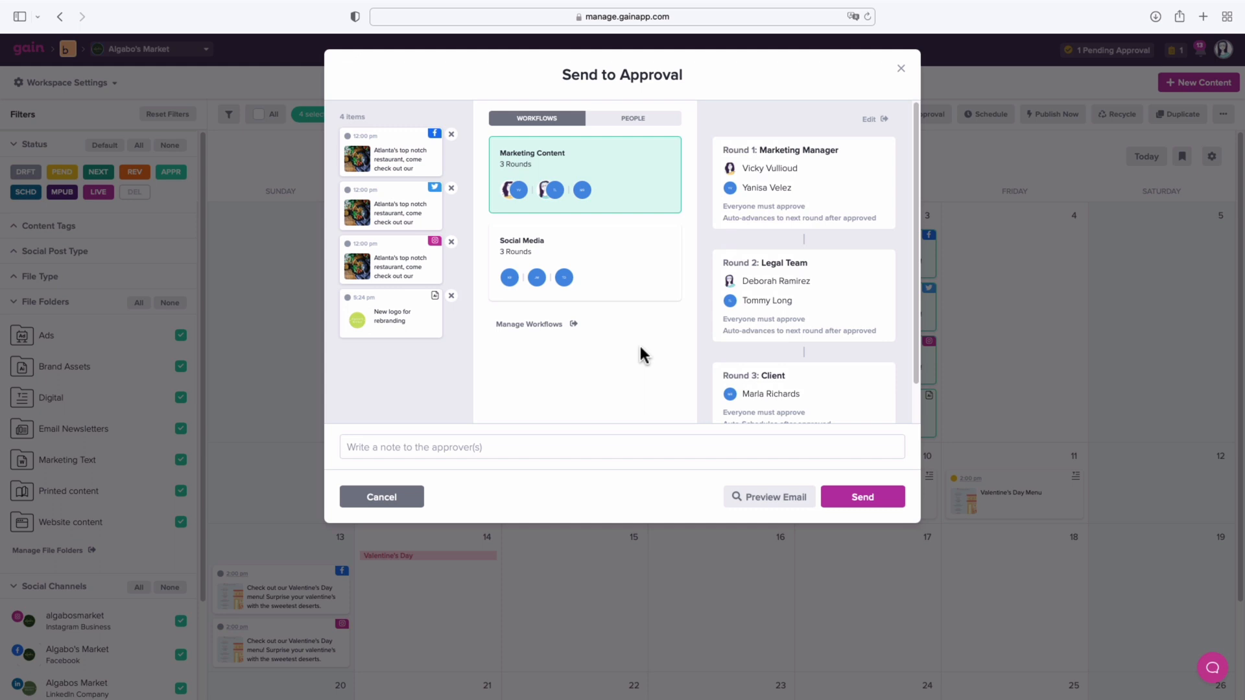
Try choosing the first two listed people as individual approvers instead of a workflow, and clear both selections.
click(641, 121)
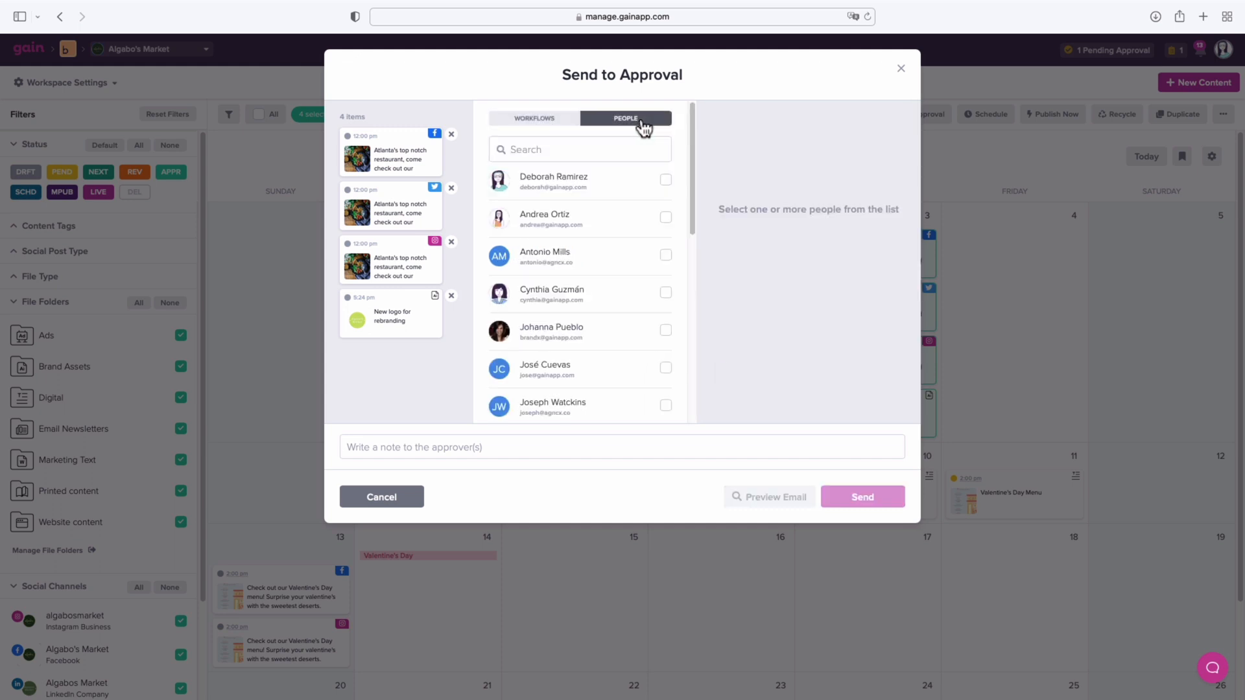
click(665, 180)
click(665, 218)
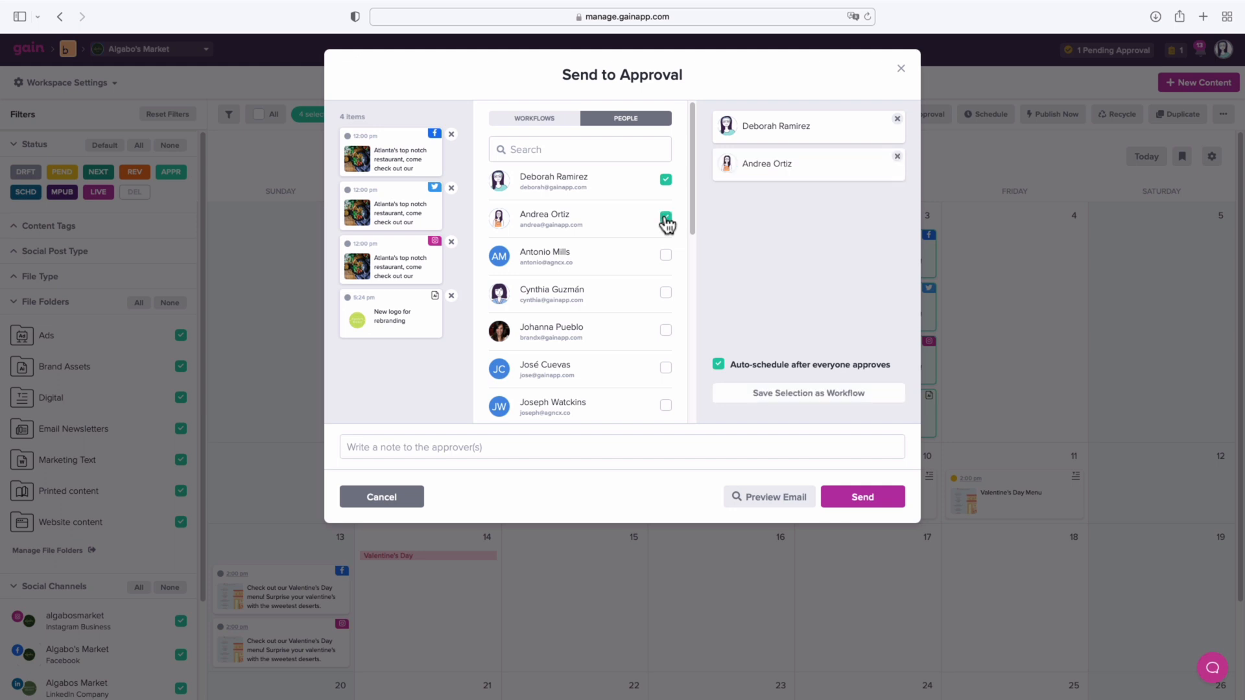
click(666, 219)
click(665, 180)
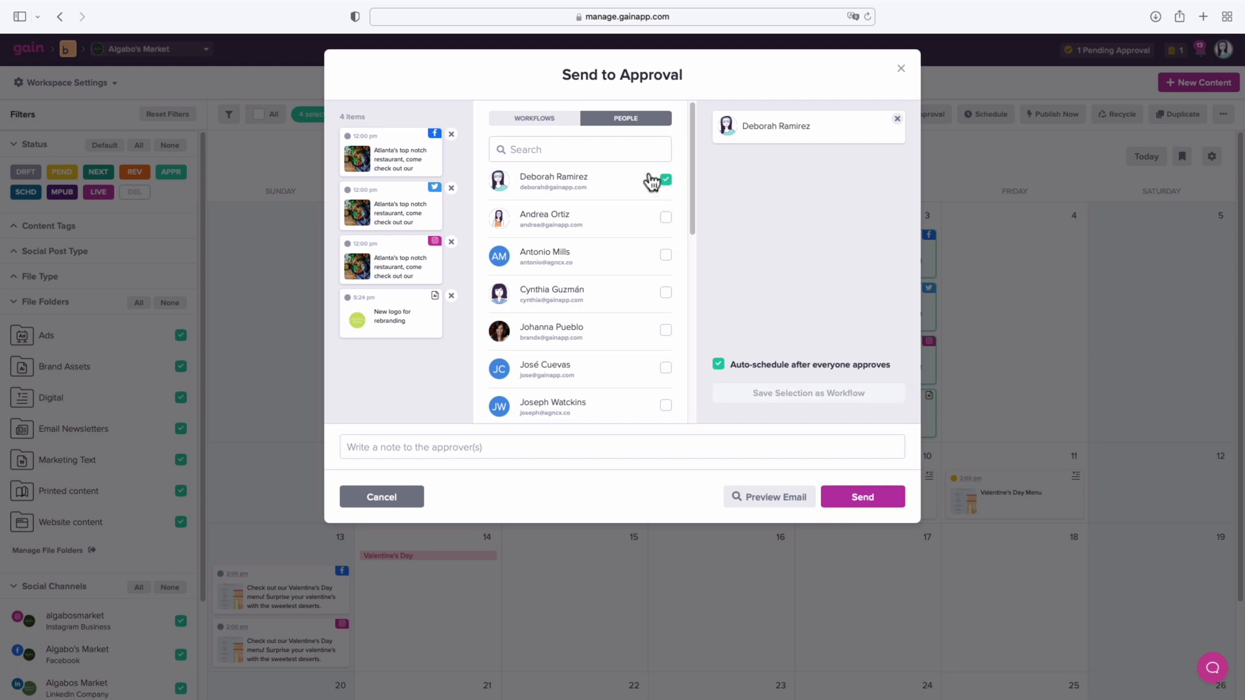
Send the four selected items to approval with the Marketing Content workflow.
click(545, 120)
click(614, 174)
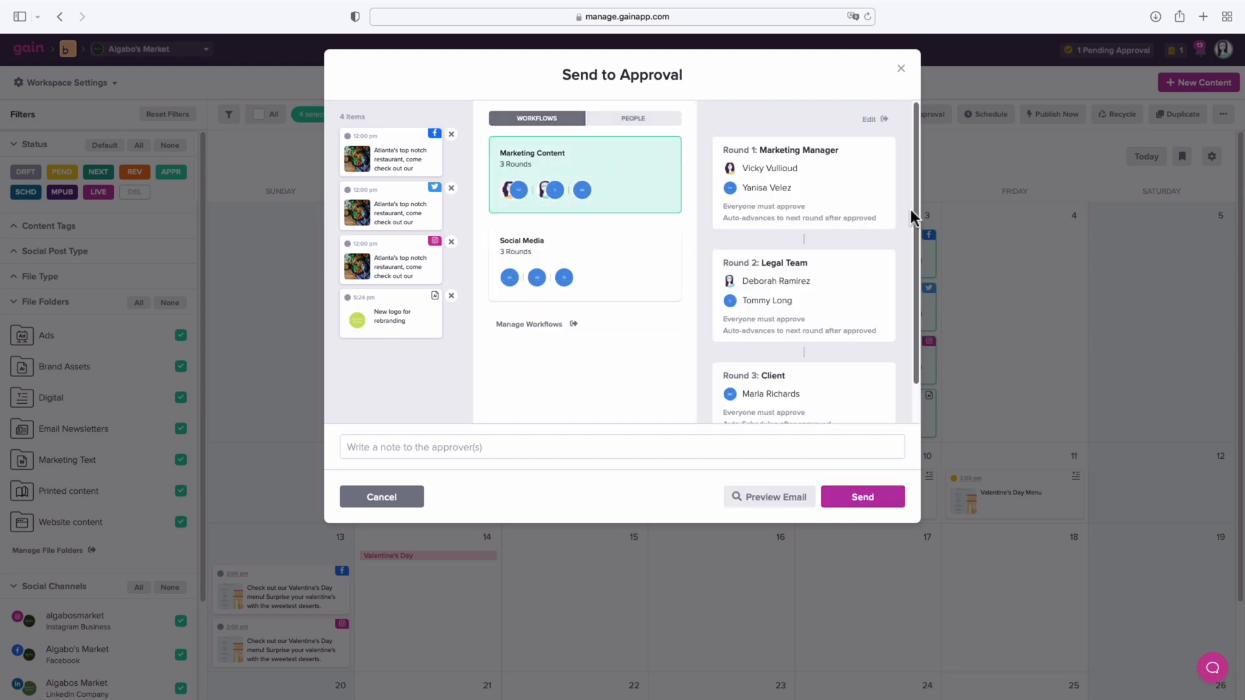
click(863, 498)
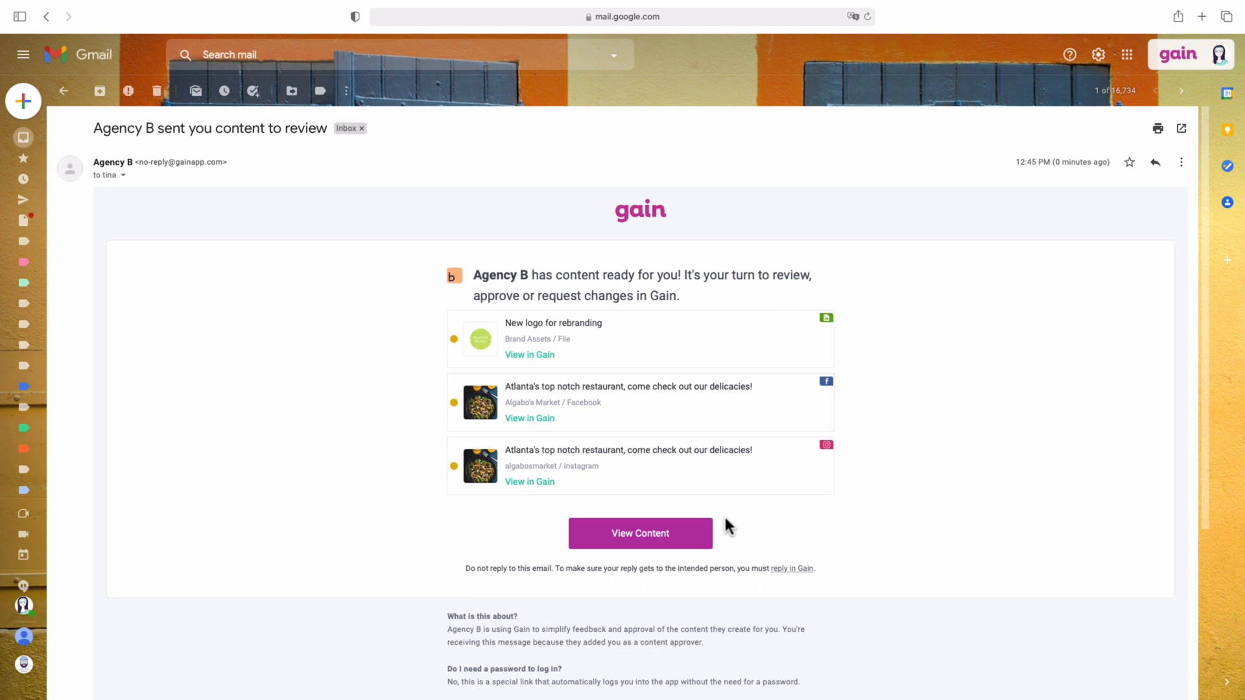
Open the content from the Gmail review email and examine the pending approvals and their approve and change-request options.
click(644, 538)
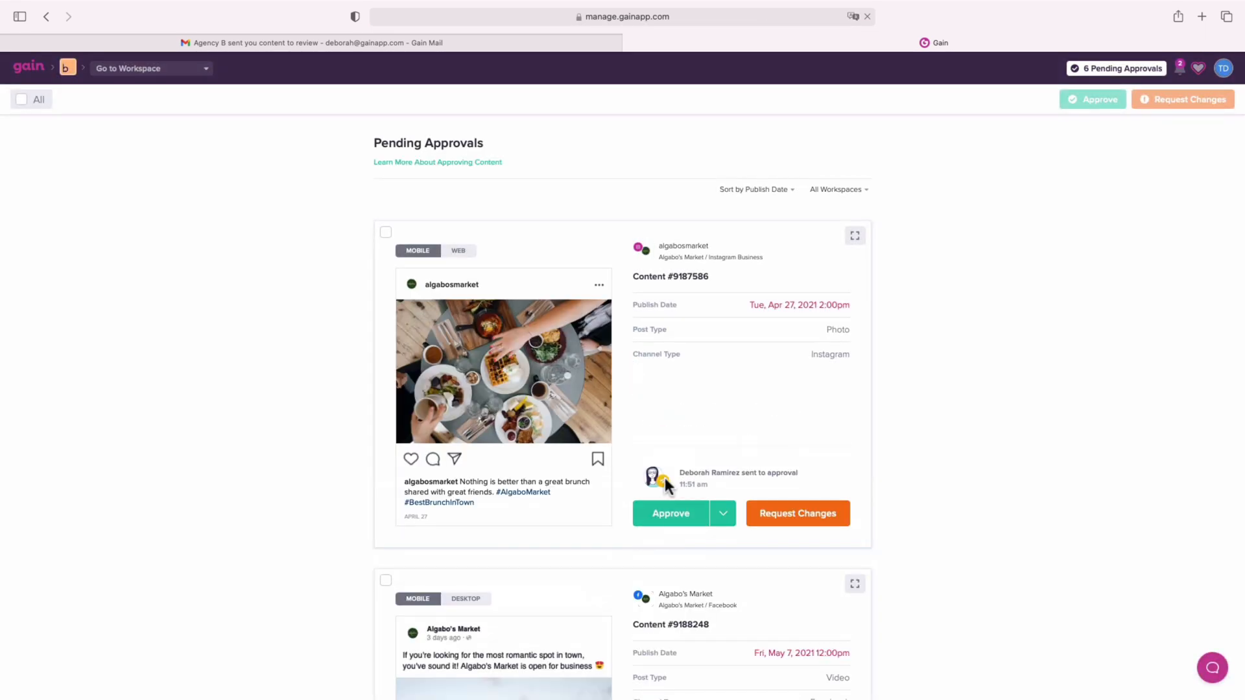
click(722, 517)
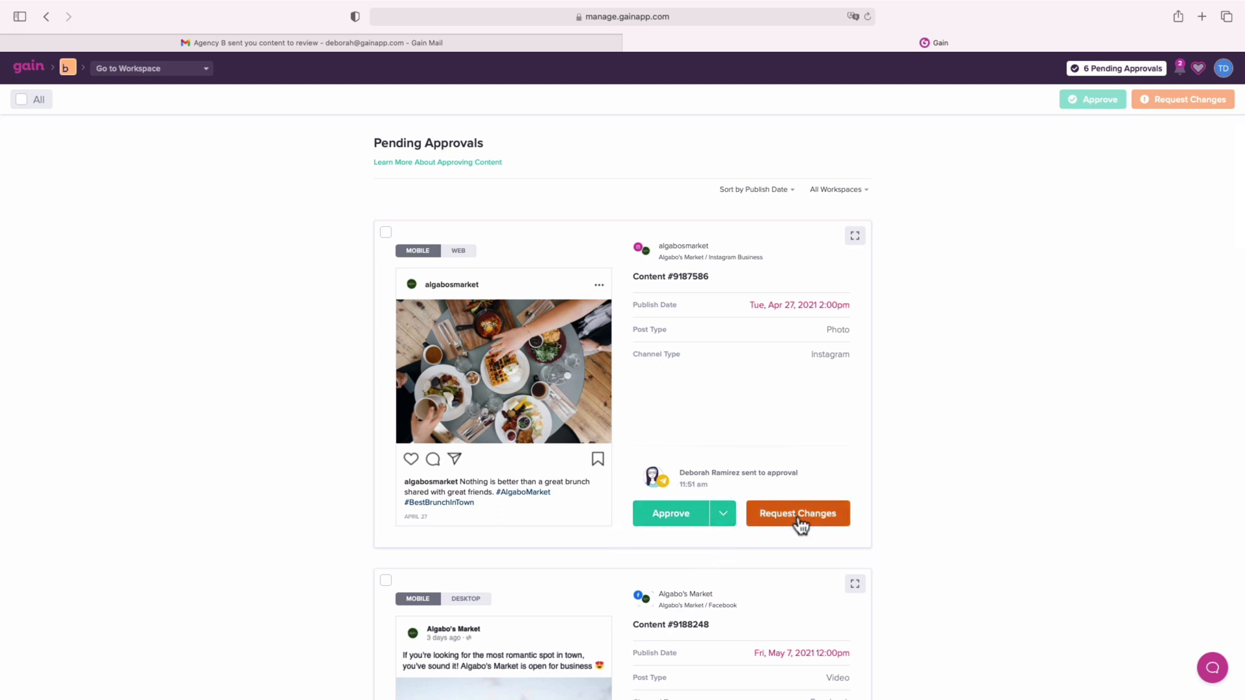
scroll(905, 500, down, 20)
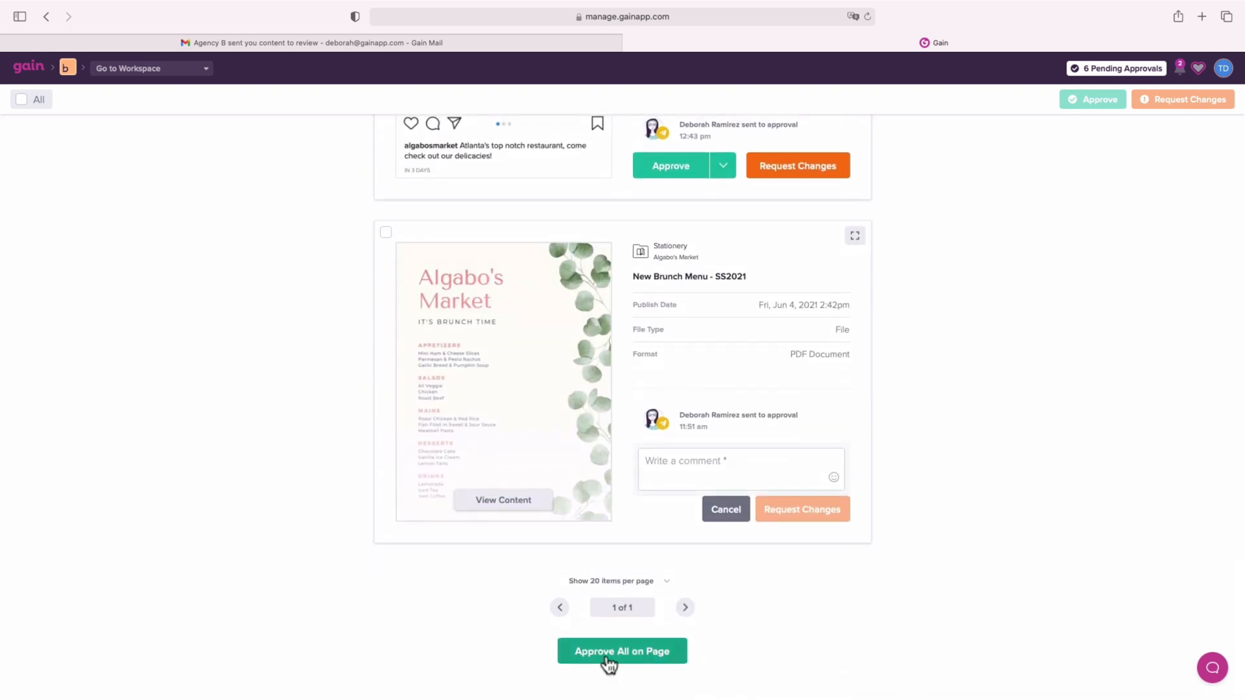
scroll(902, 551, up, 15)
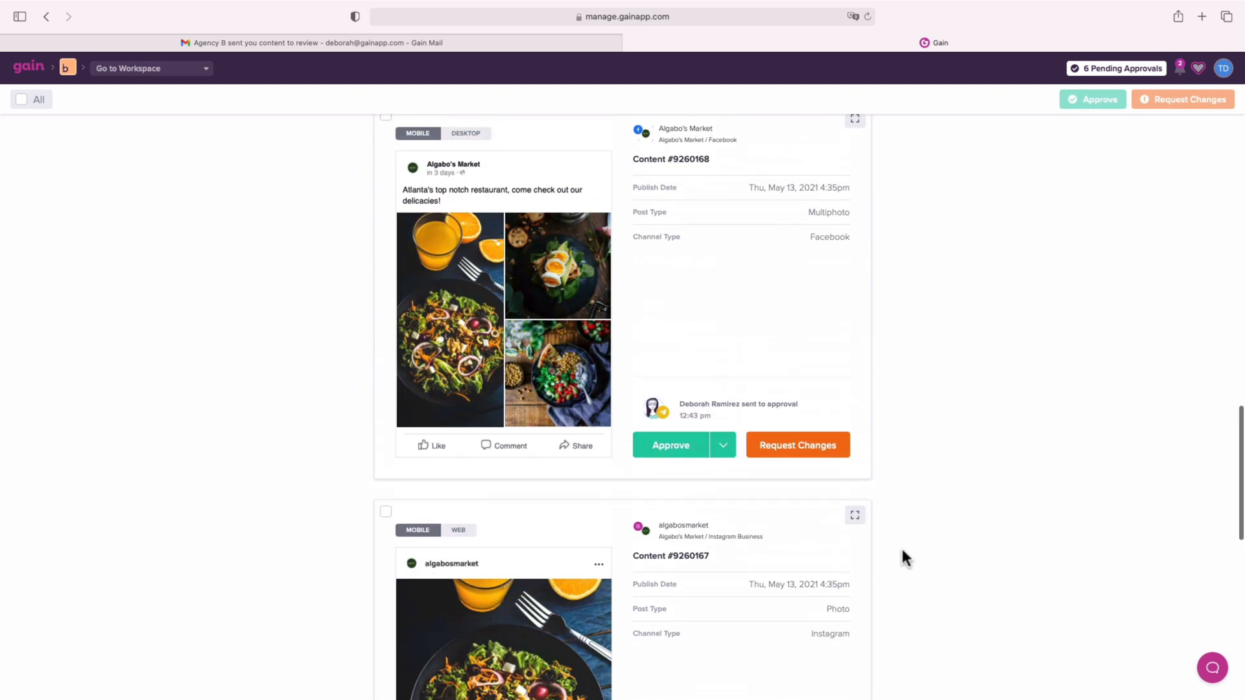
scroll(904, 556, up, 7)
scroll(904, 557, down, 1)
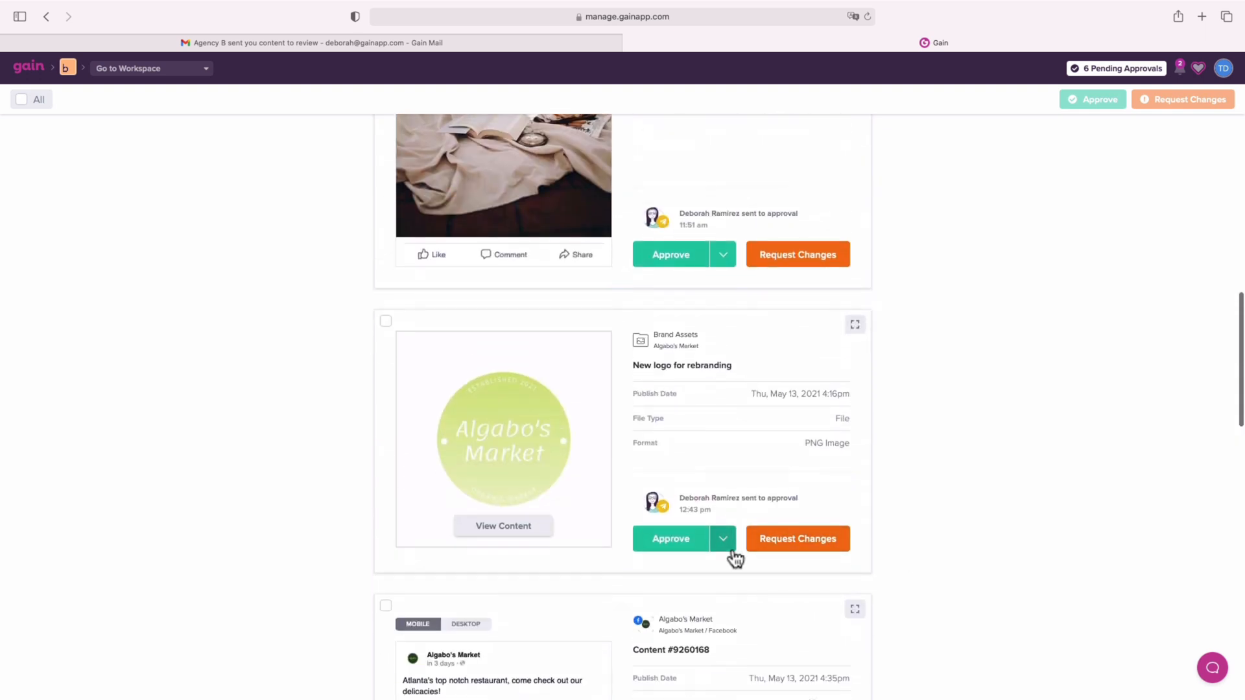
Request changes on the new logo, annotating the green area above the name with "Please change the background to a darker hue of green.".
click(765, 552)
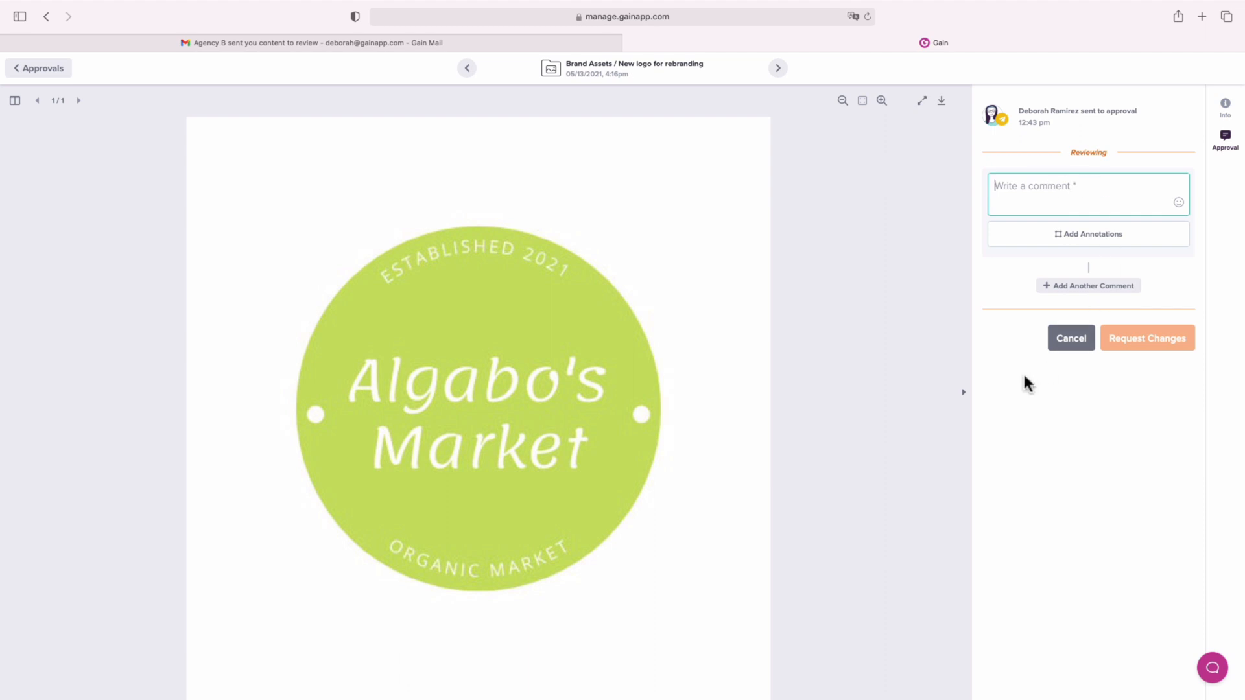
click(1029, 241)
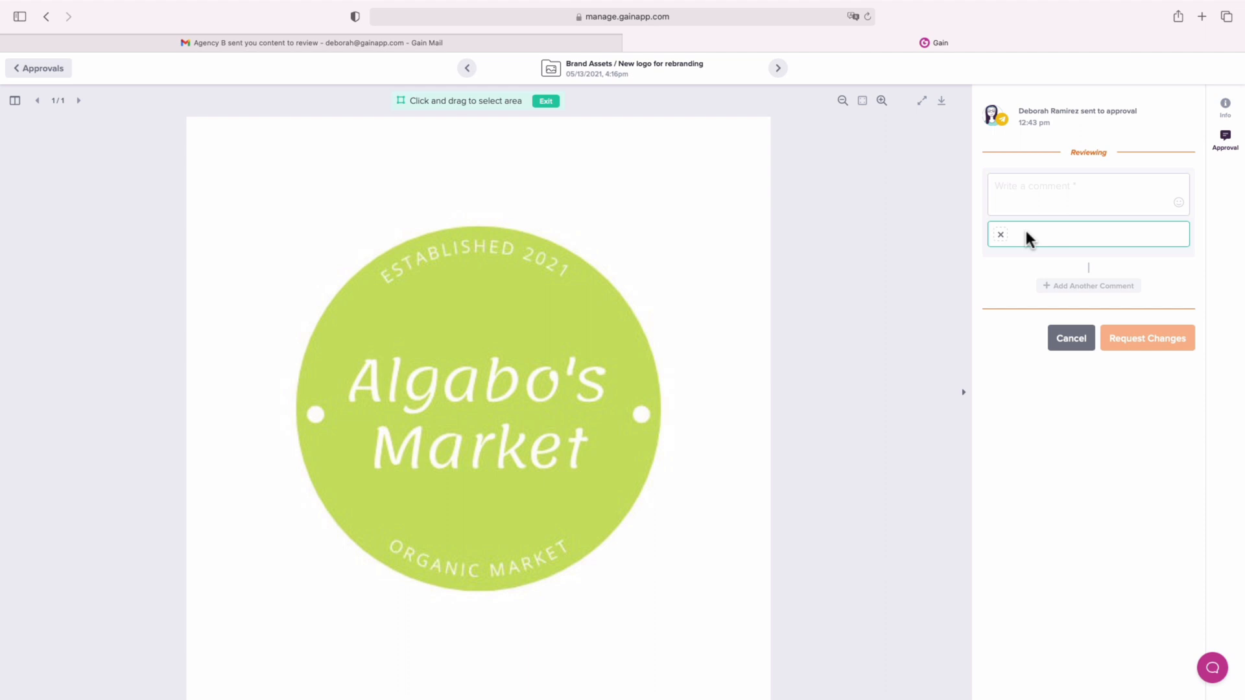
drag(449, 273, 542, 339)
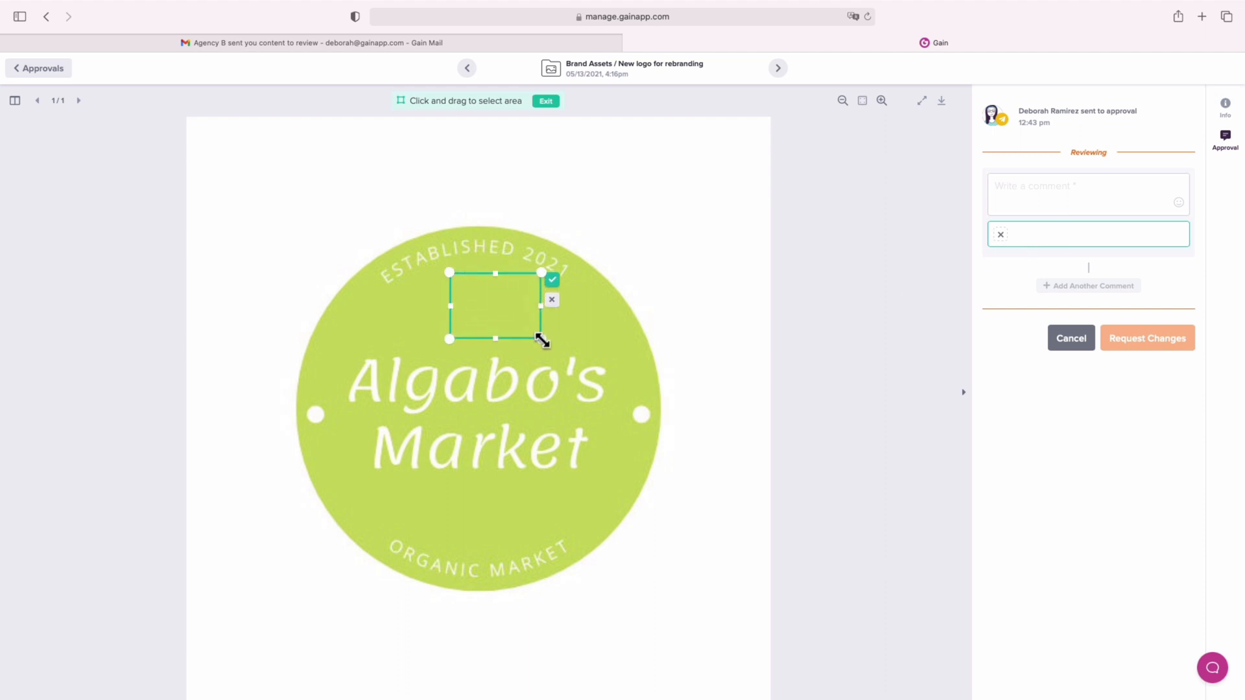
click(1030, 208)
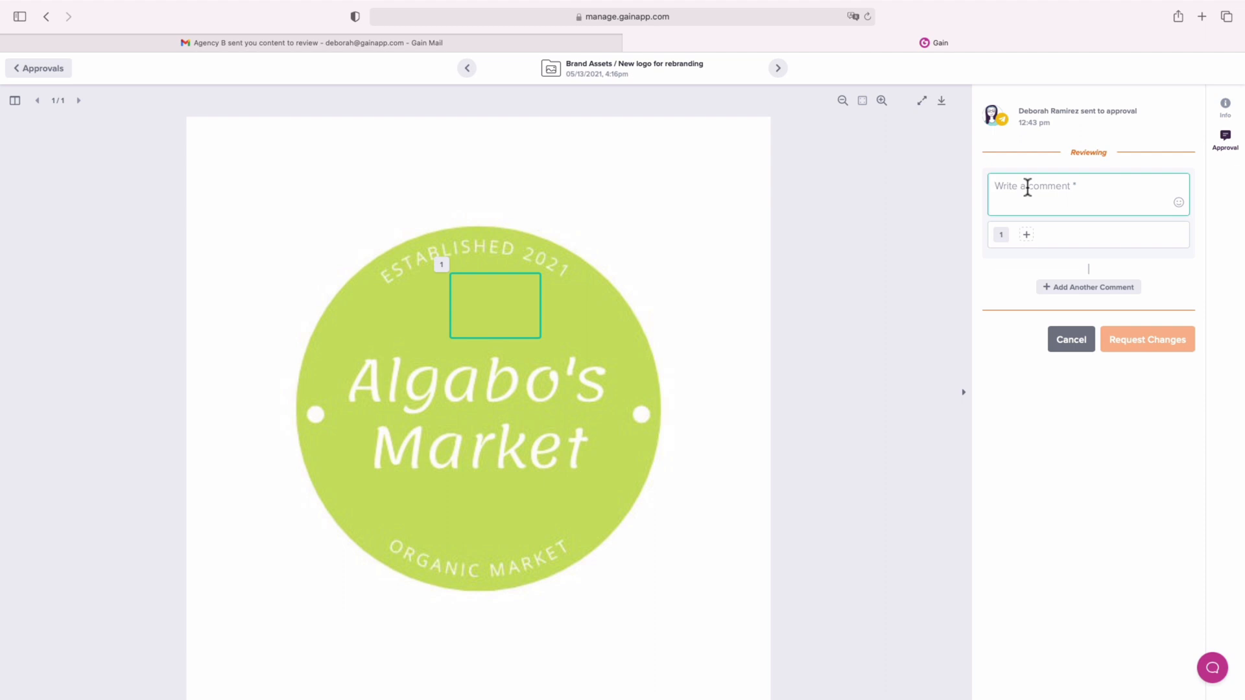
text(Please change the background to a darker hue of green.)
click(1142, 352)
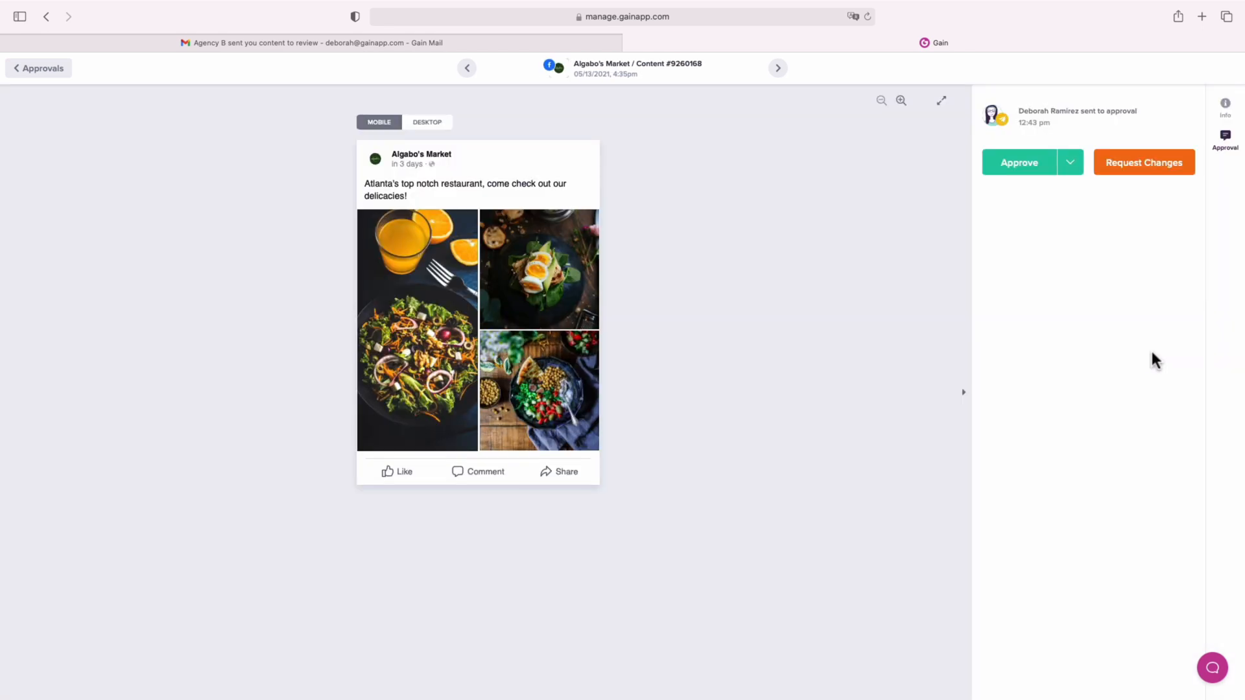
Approve the Algabo's Market Facebook post with the comment "Love it!".
click(1070, 166)
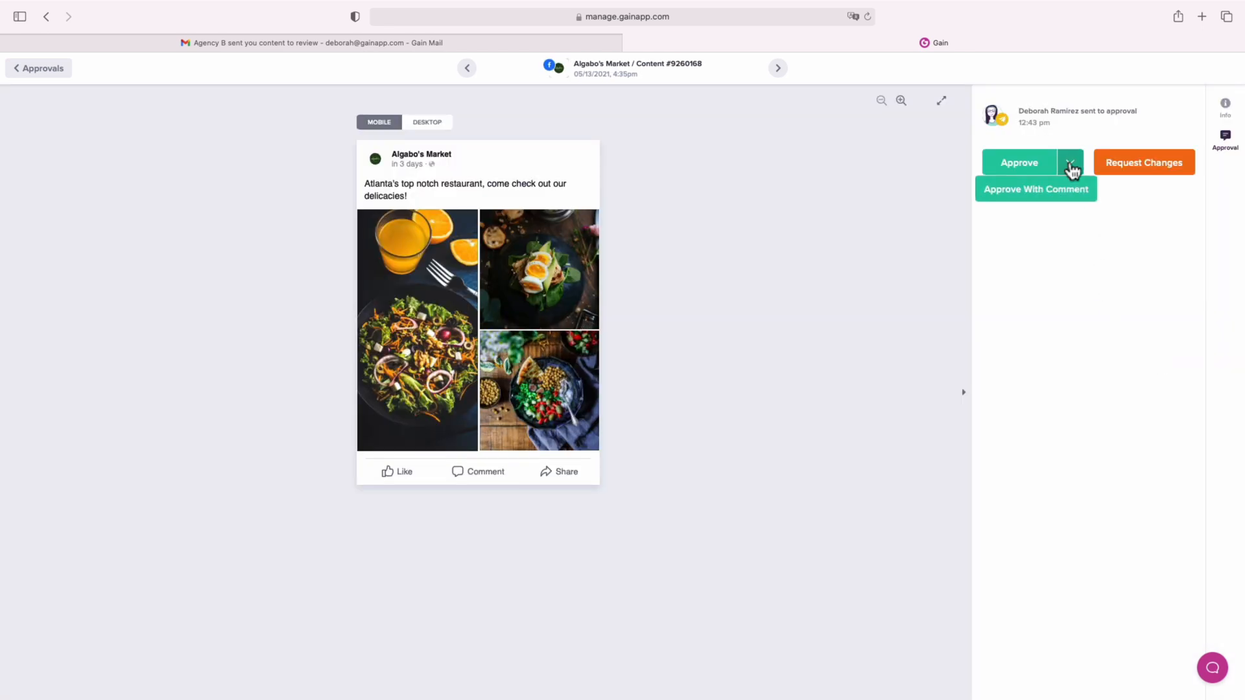
click(1071, 196)
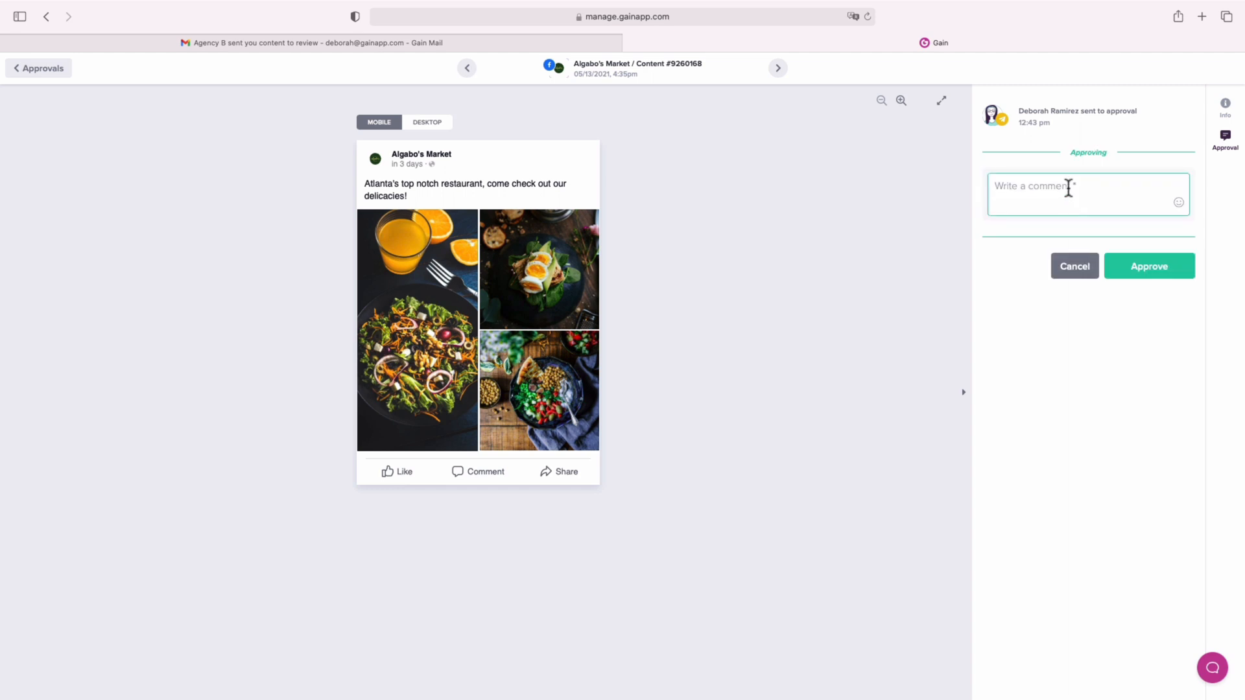
text(Love it!)
click(1166, 280)
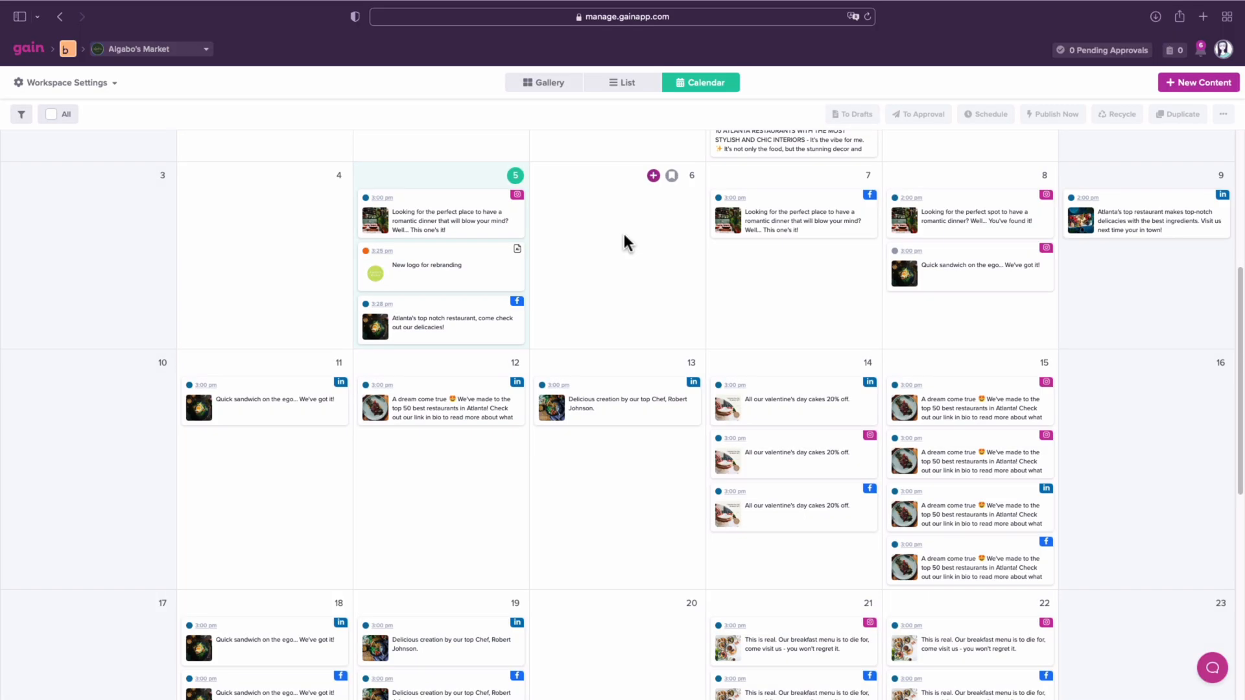
Open the October 5 "New logo for rebranding" file from the calendar and show the annotation attached to its revision request.
mouse_move(448, 276)
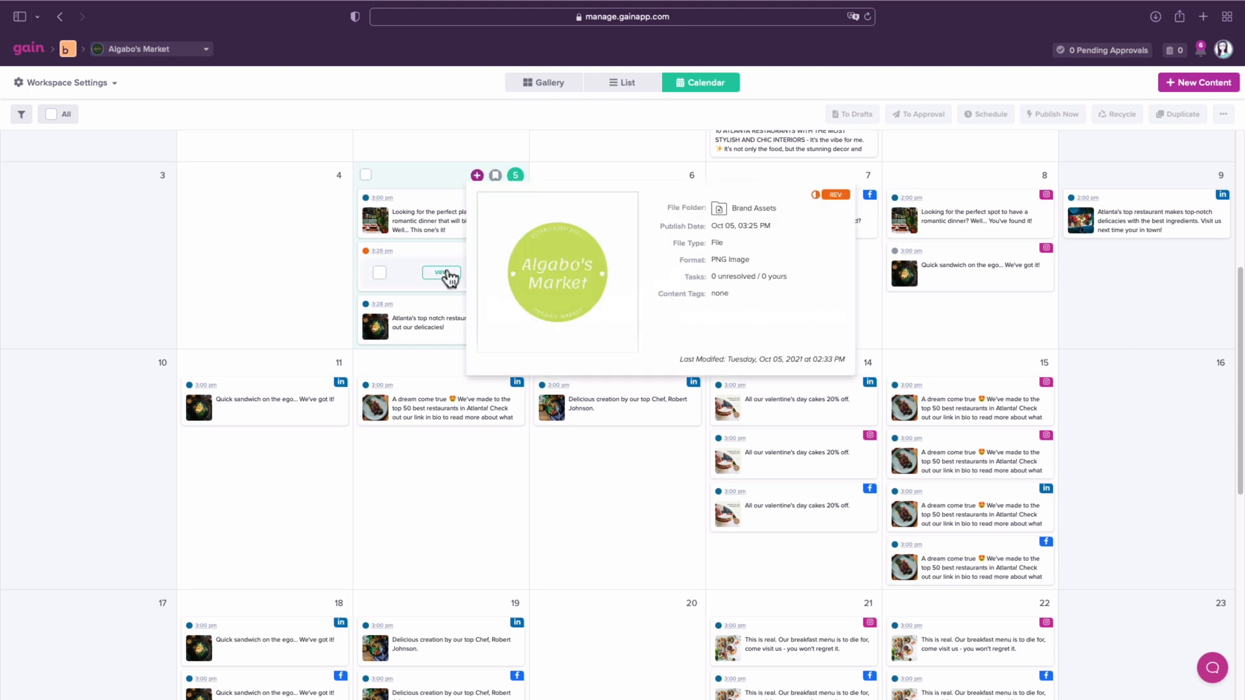
click(448, 273)
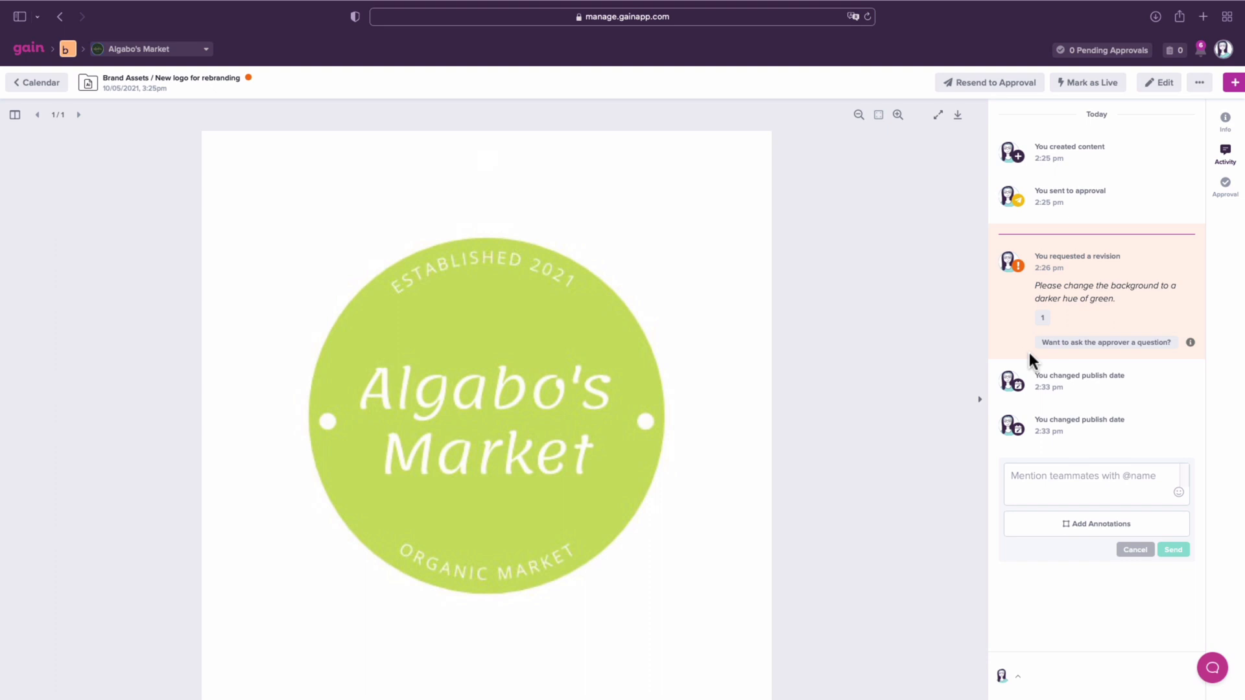
click(1041, 319)
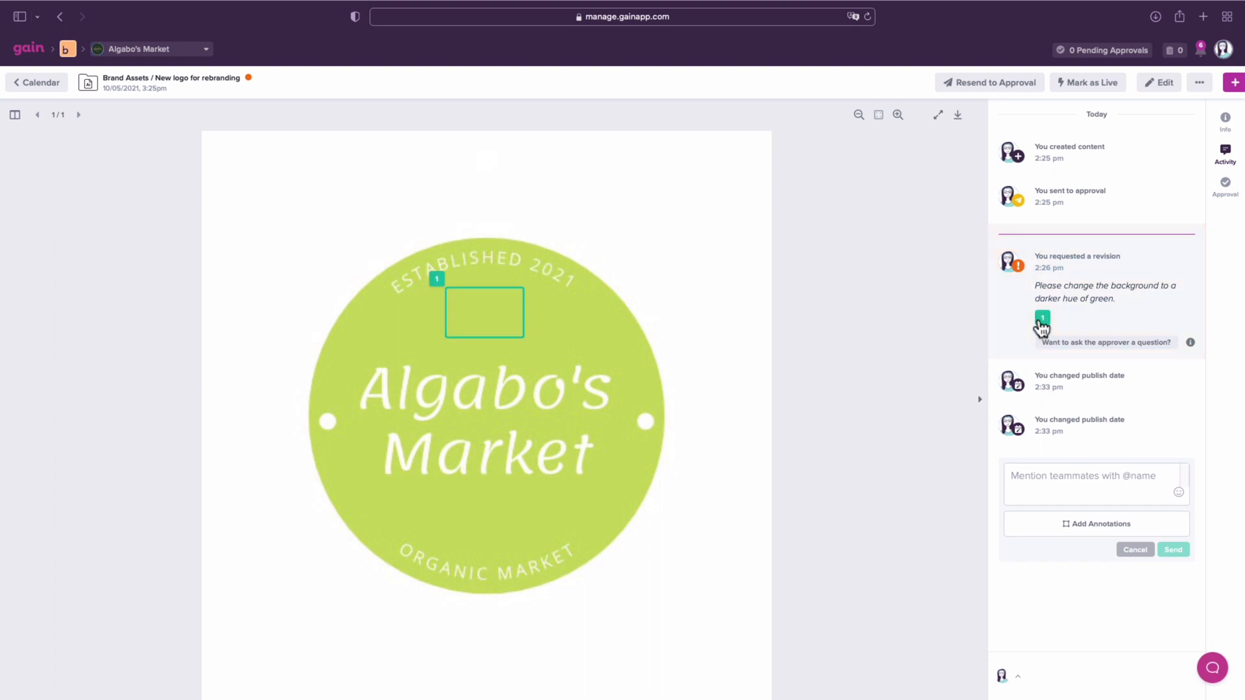
Edit the logo content, upload Minimalist Circle Darker Green Hue Algabo Market Logo.png from the desktop as a new version, and save.
click(1152, 84)
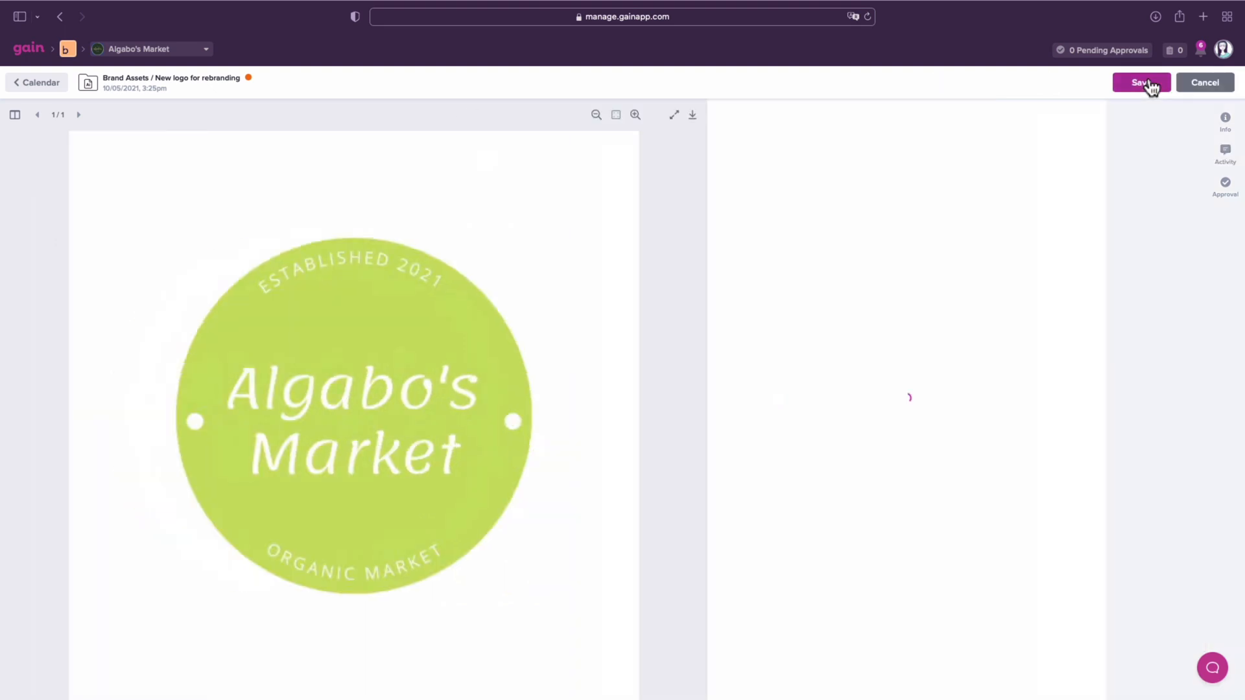
click(978, 256)
click(978, 283)
click(405, 288)
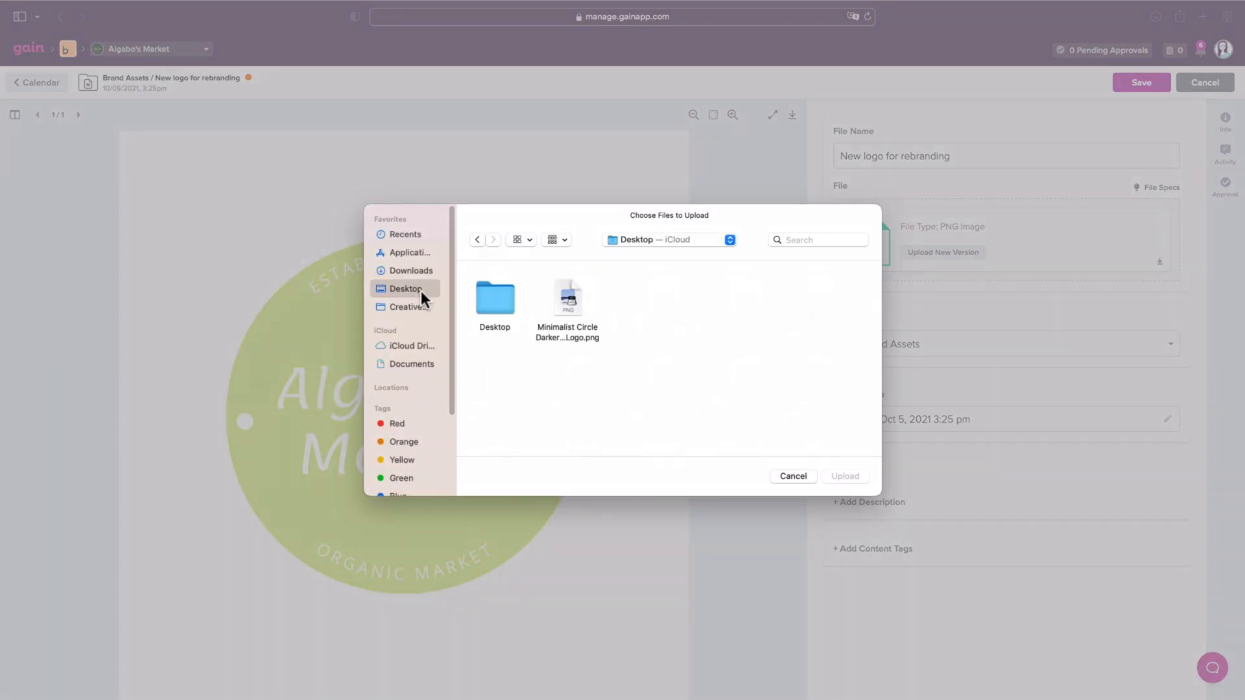
double_click(580, 298)
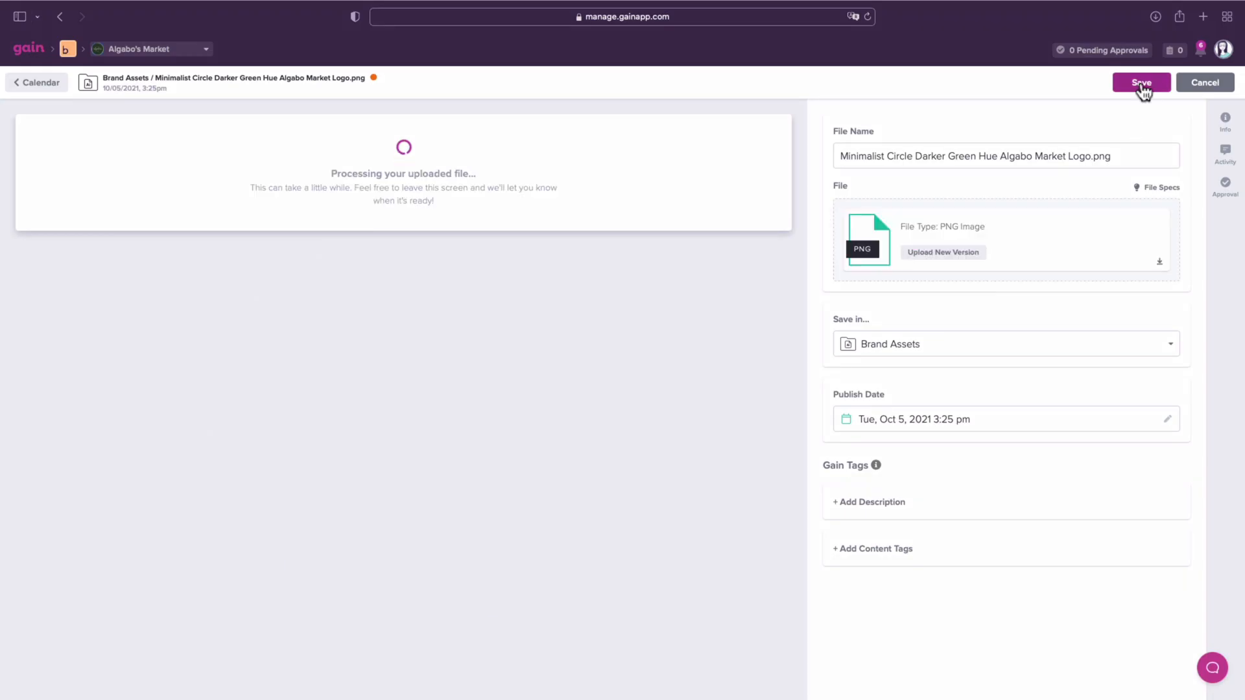
click(1141, 84)
Resend the revised logo to approval, renotifying the approvers who requested changes, and return to the calendar.
click(988, 84)
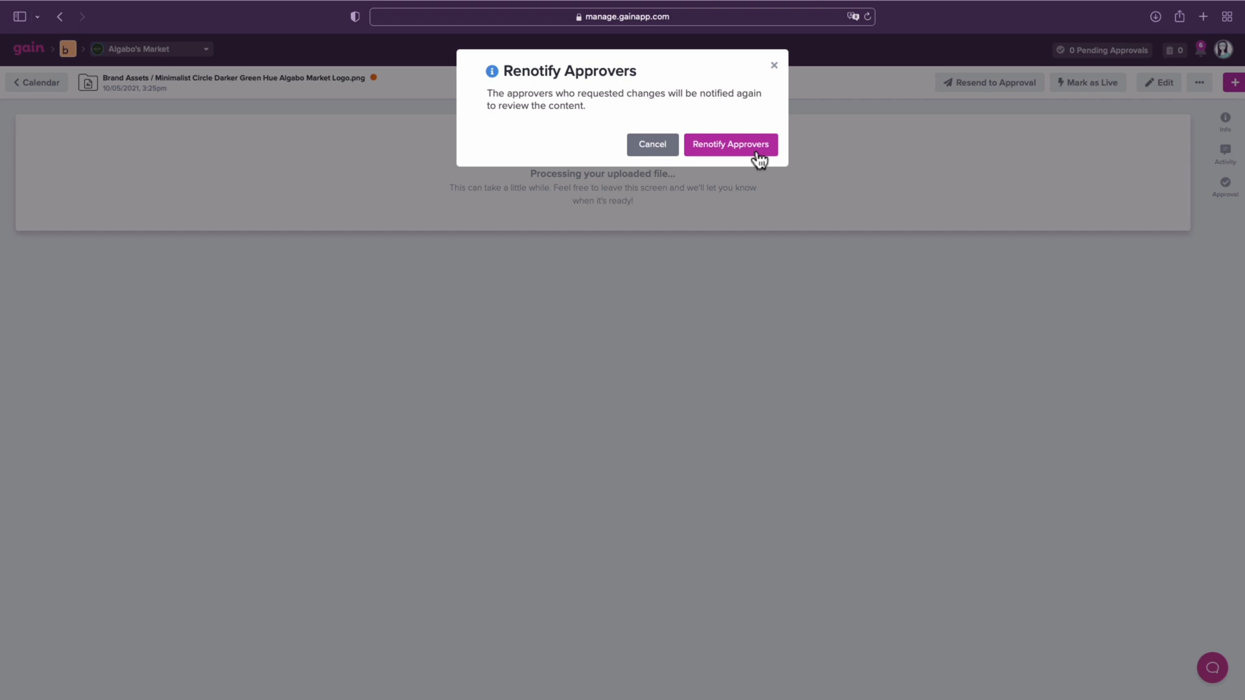
click(755, 146)
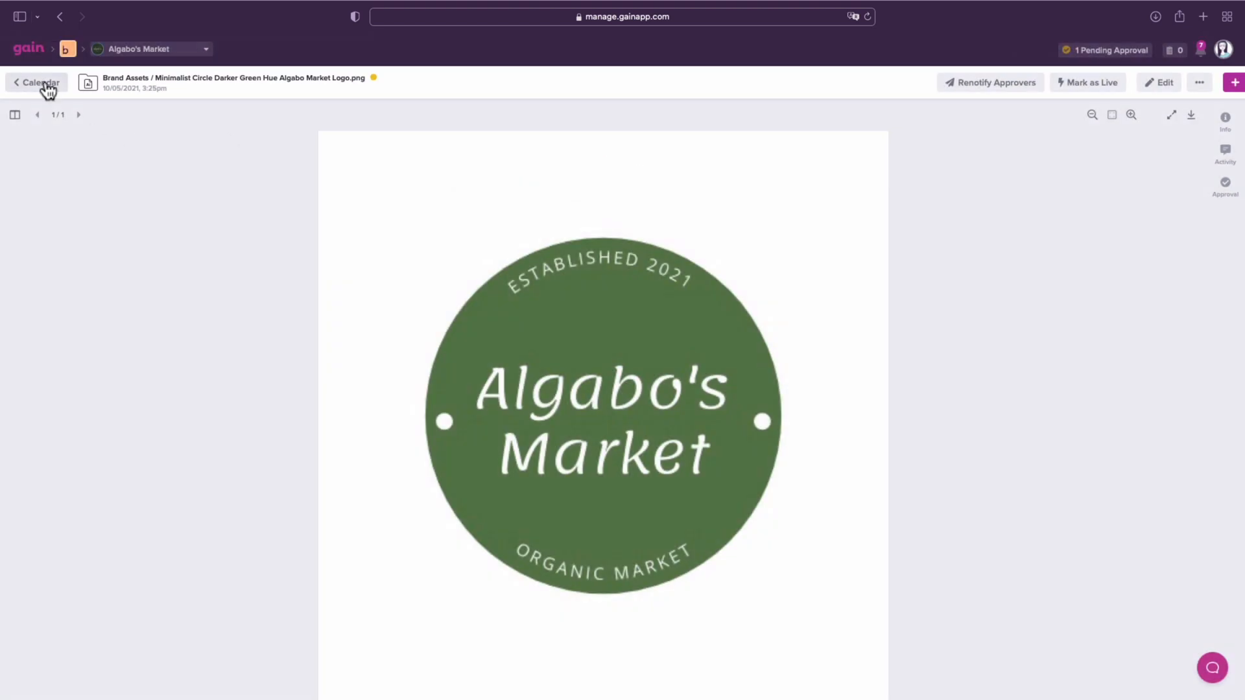
click(47, 90)
Open the October 5 "Atlanta's top notch restaurant" Facebook post from the calendar and review its approval and scheduling activity.
scroll(164, 353, down, 4)
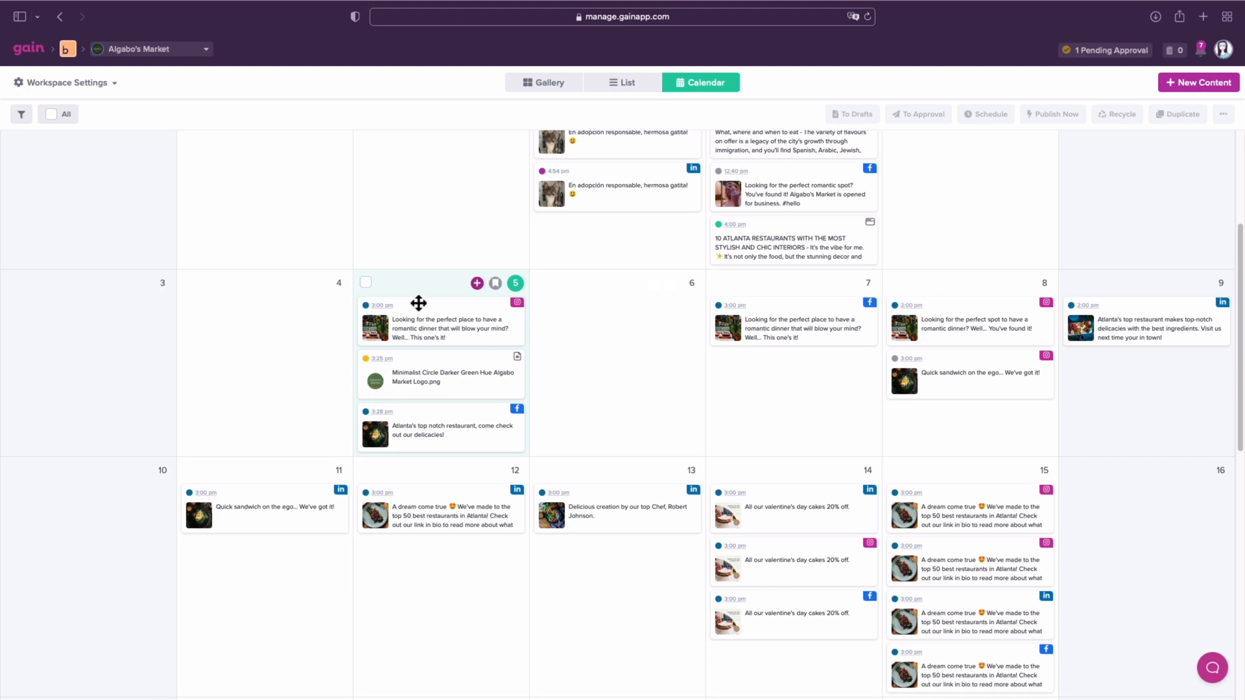
mouse_move(436, 336)
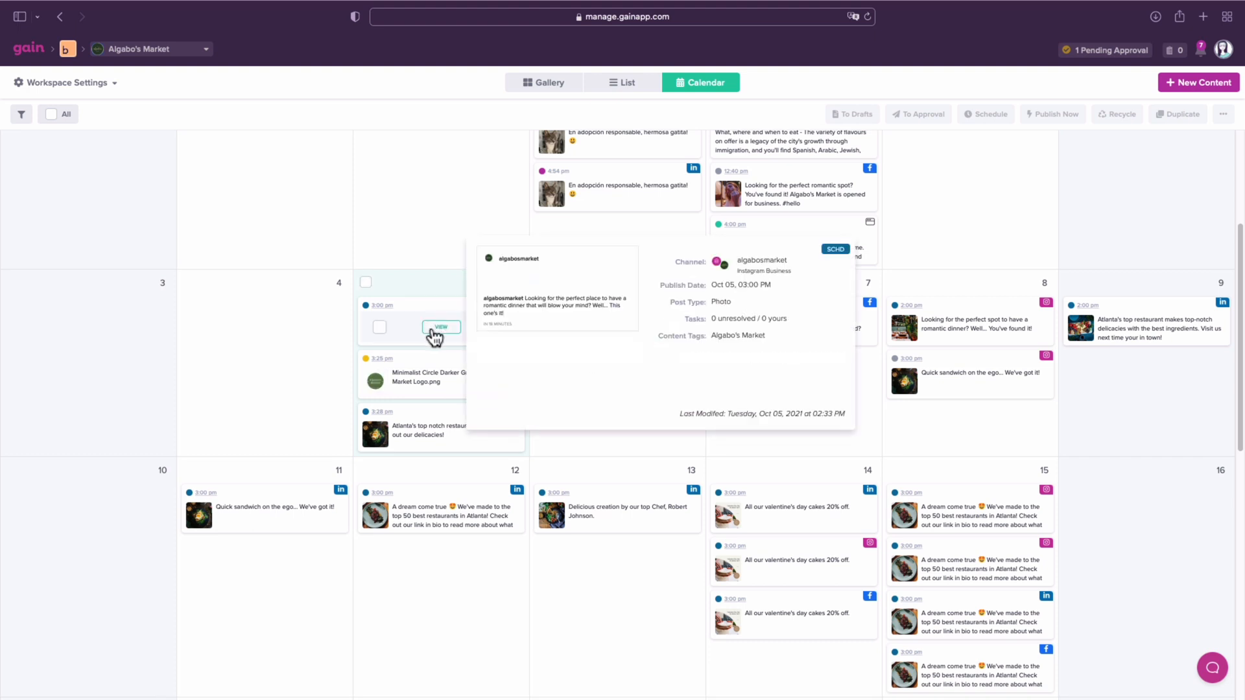
click(446, 443)
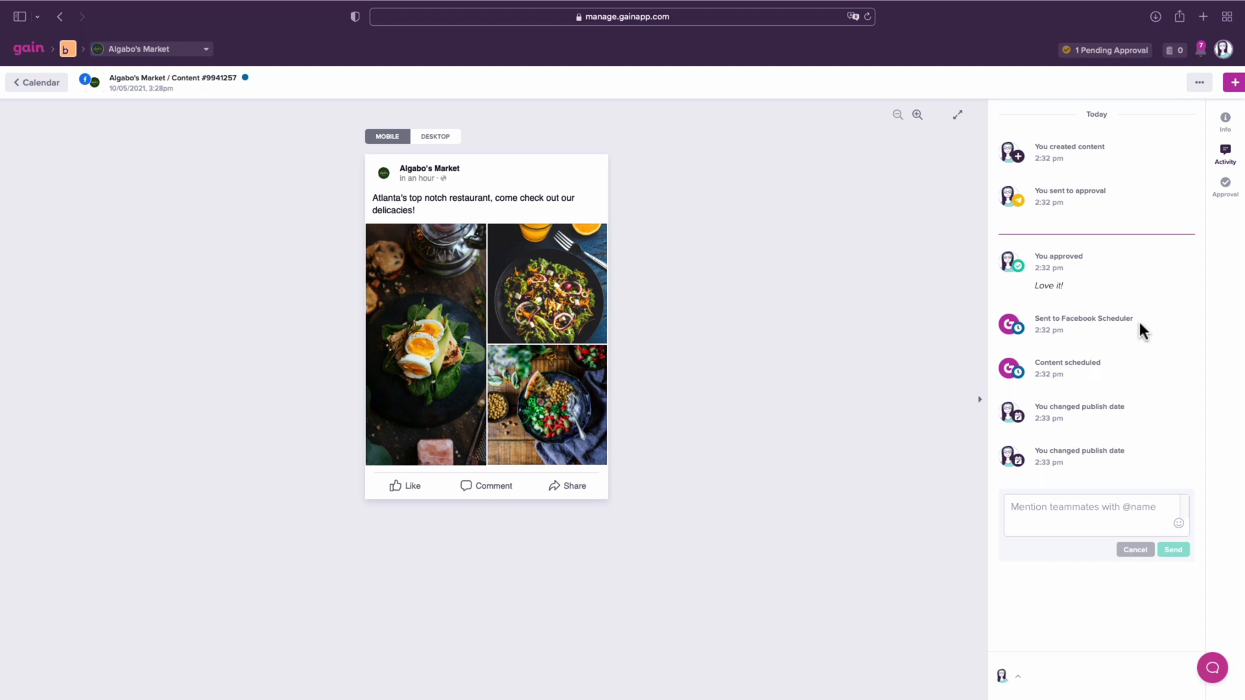
click(981, 403)
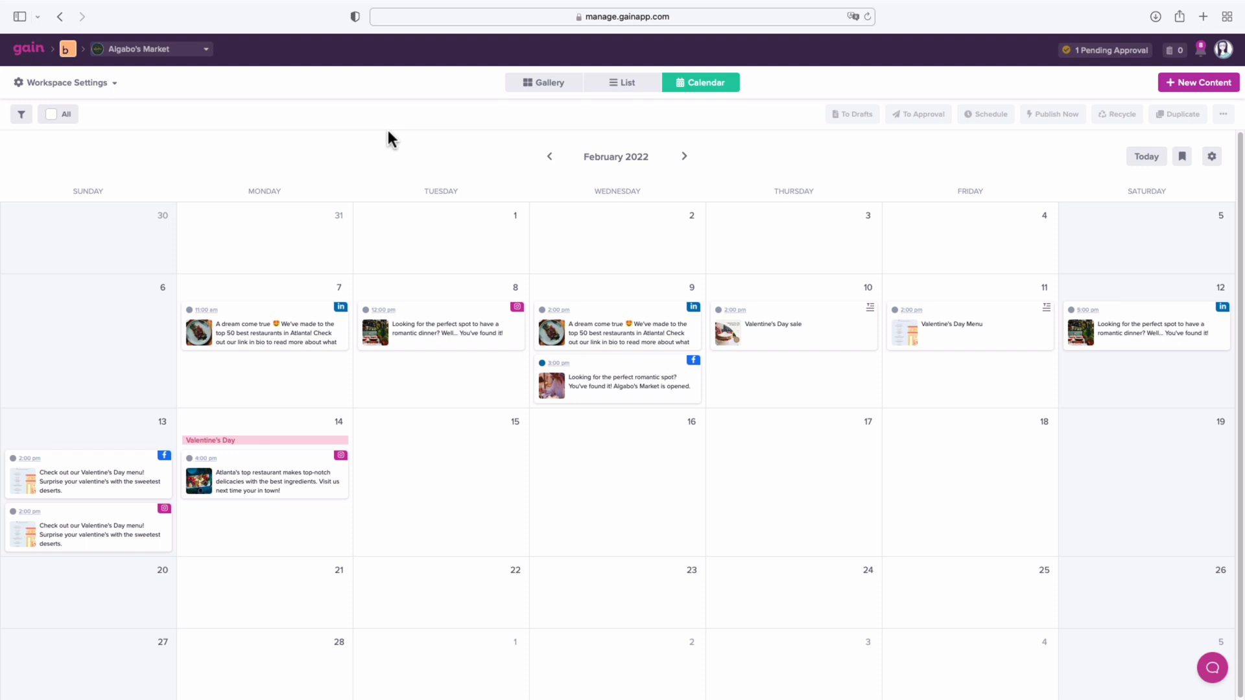
Show the calendar filters and examine the content tag, file type, file folder and social channel options.
click(21, 114)
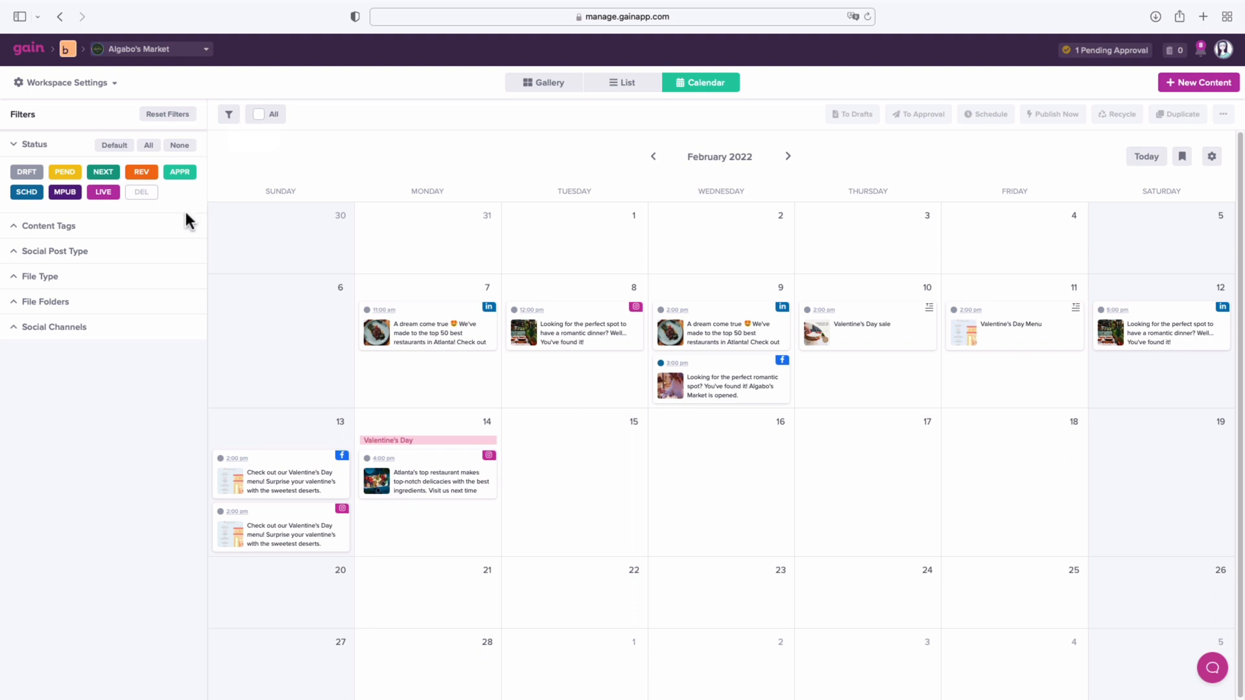
click(188, 228)
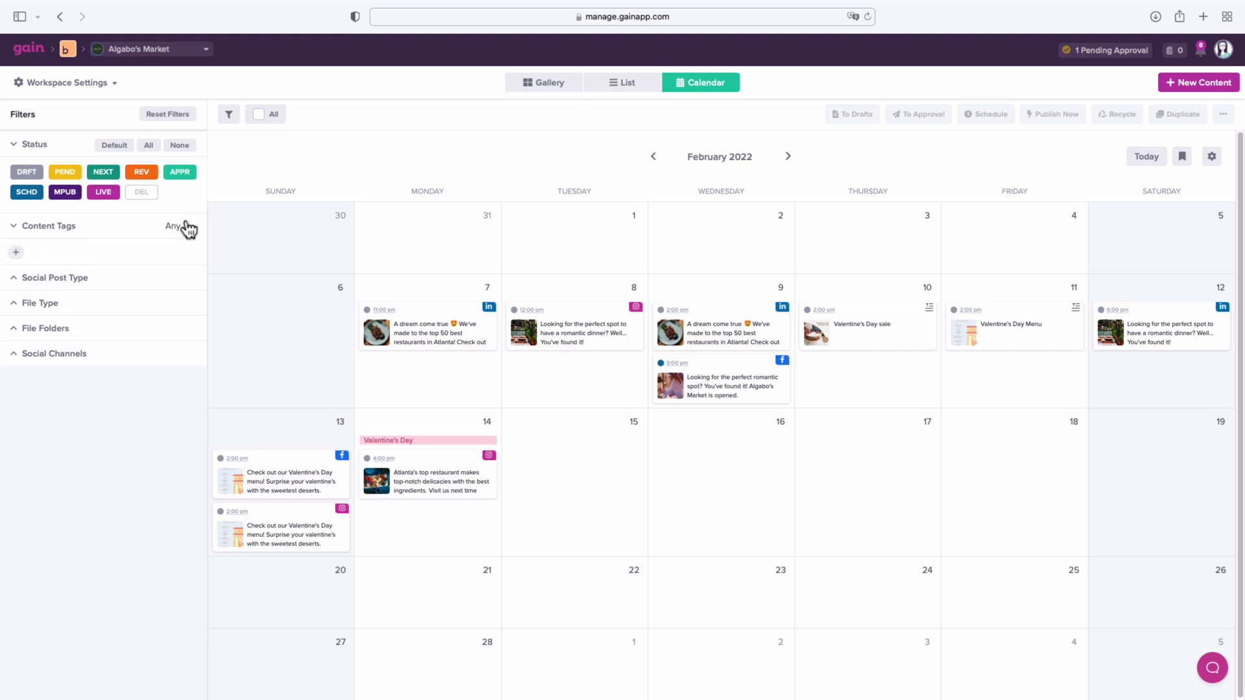
click(188, 279)
click(112, 284)
click(104, 304)
click(102, 413)
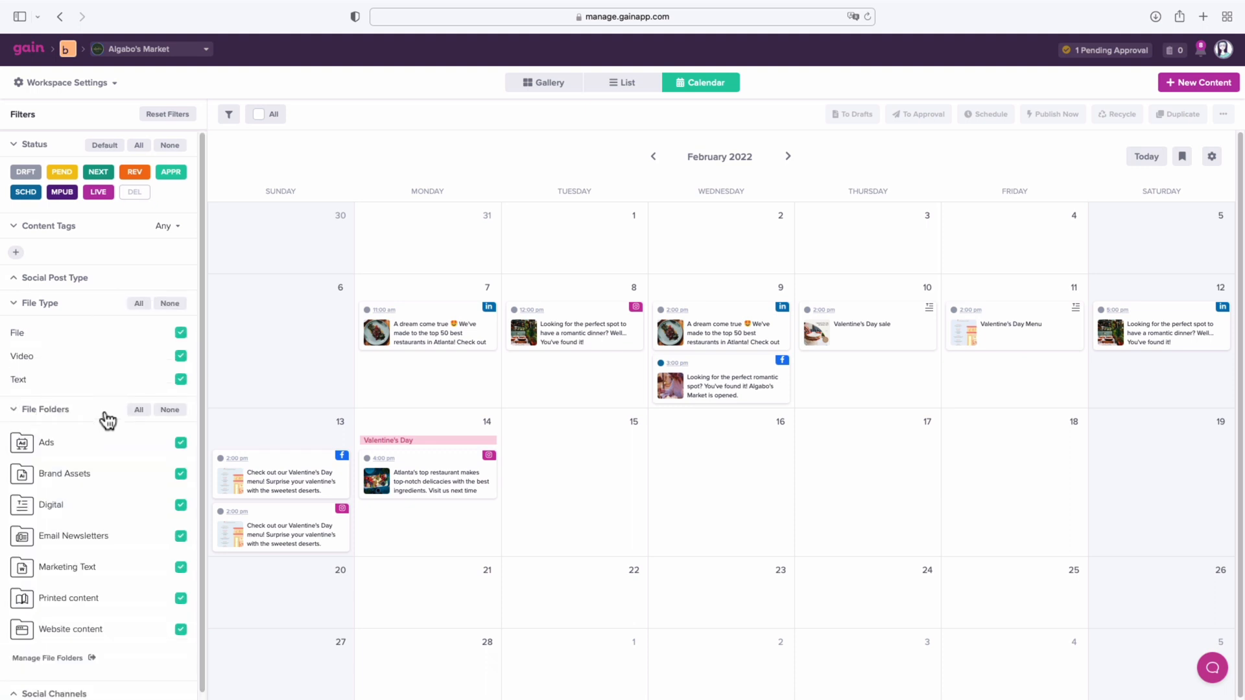
click(113, 687)
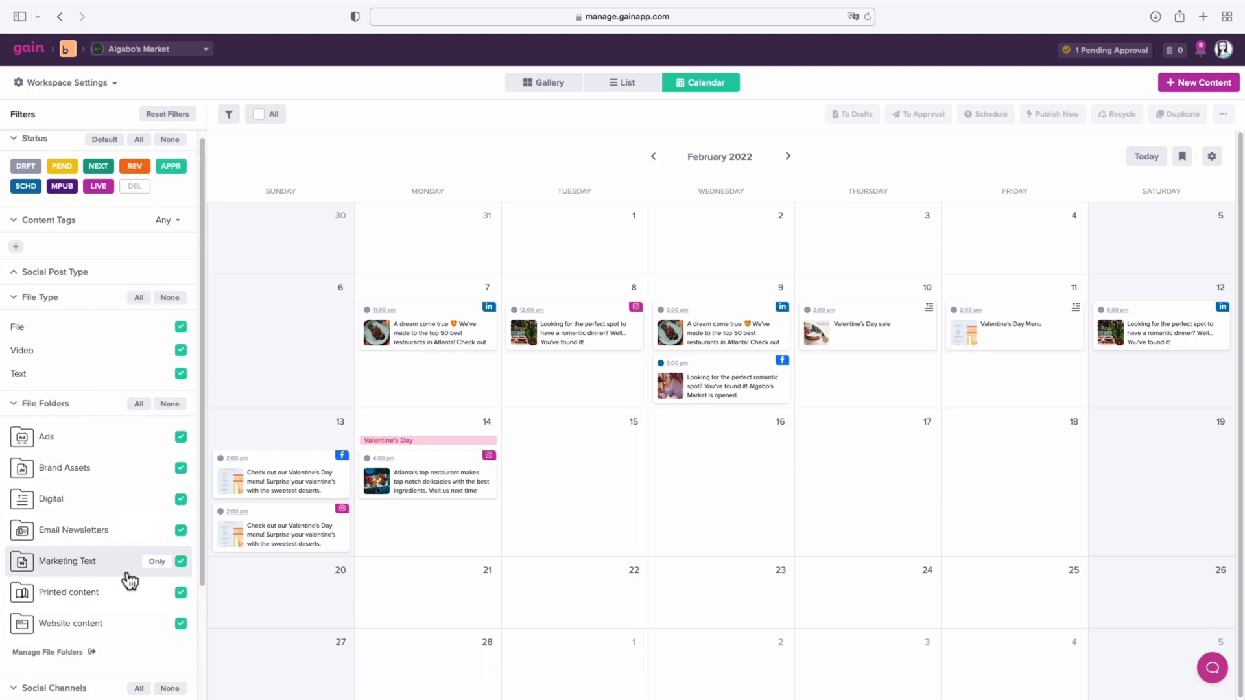
scroll(127, 577, down, 3)
scroll(129, 571, up, 3)
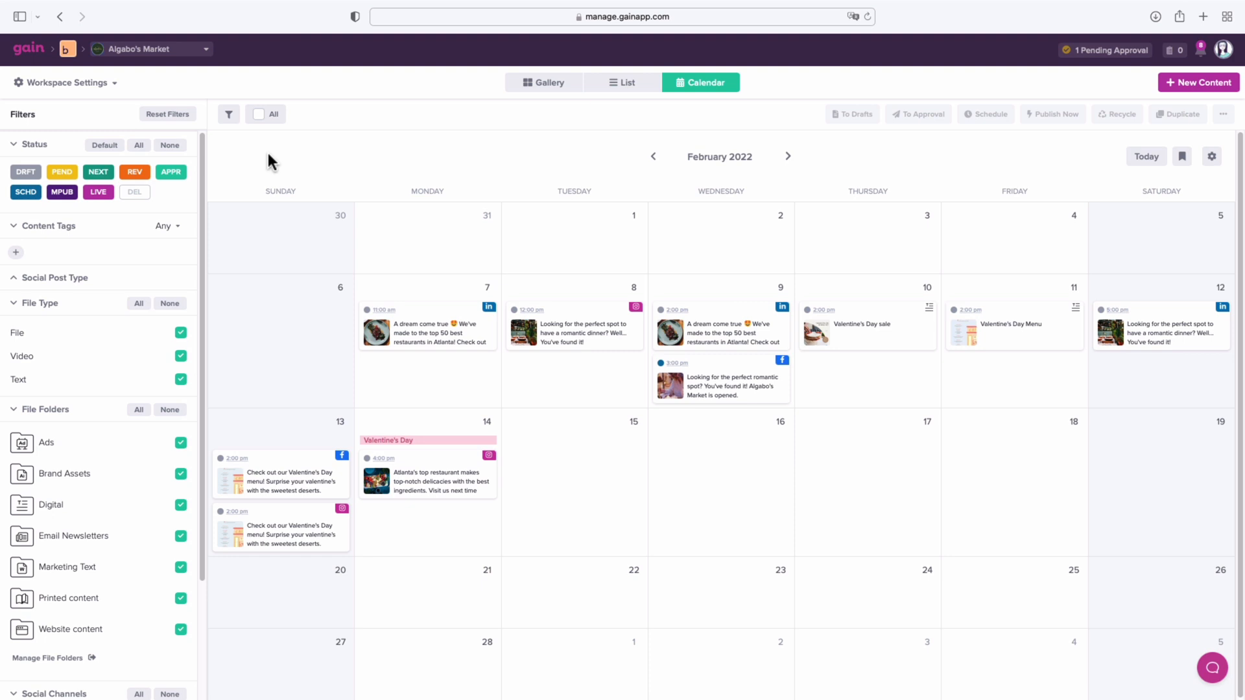
Restrict the calendar filters to Draft status only and add the Valentine's Day content tag.
click(183, 148)
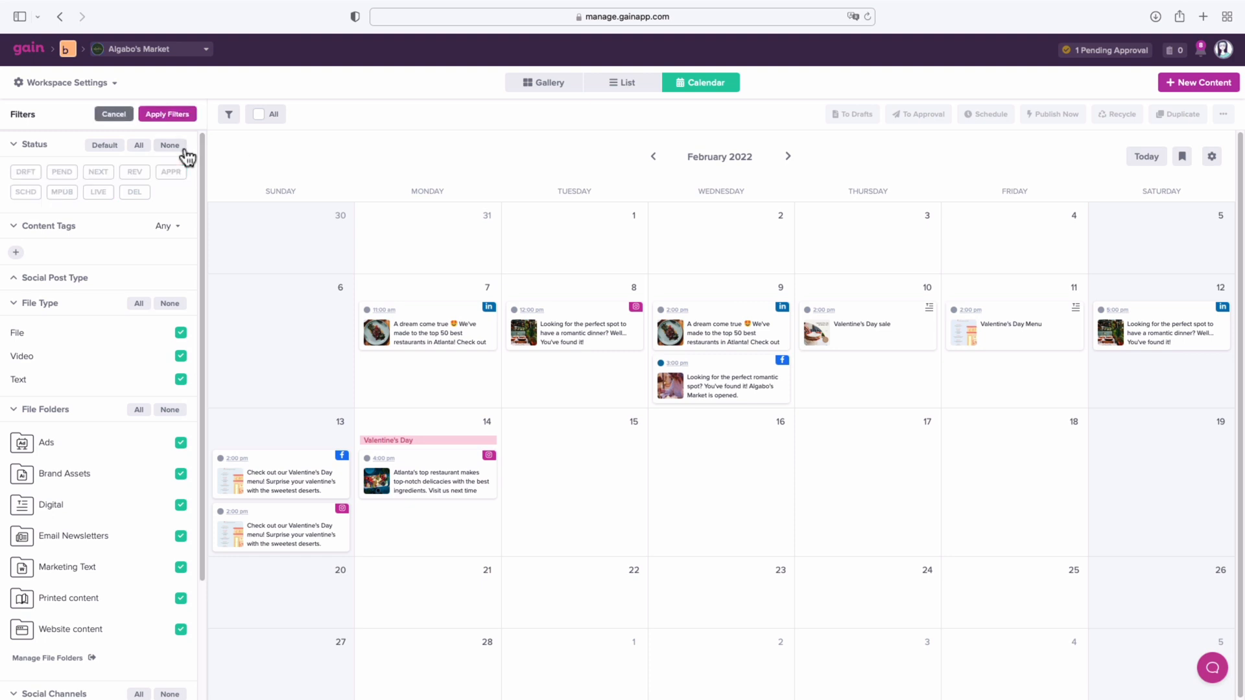
click(29, 174)
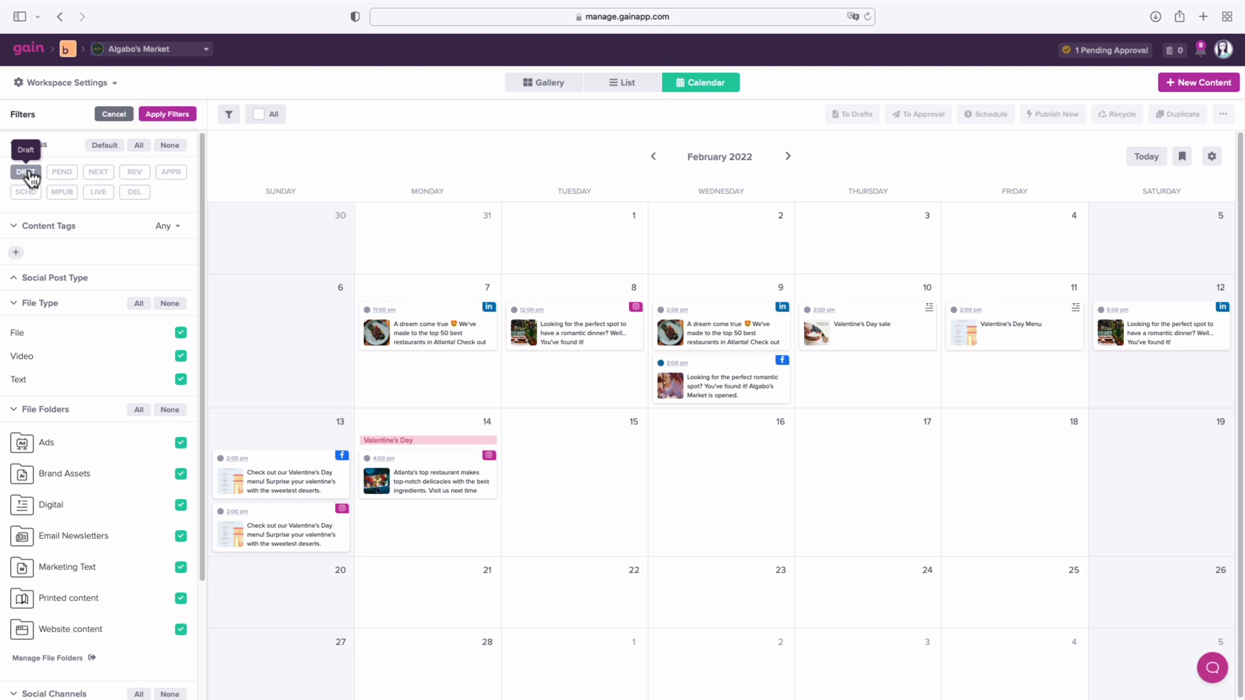
click(16, 254)
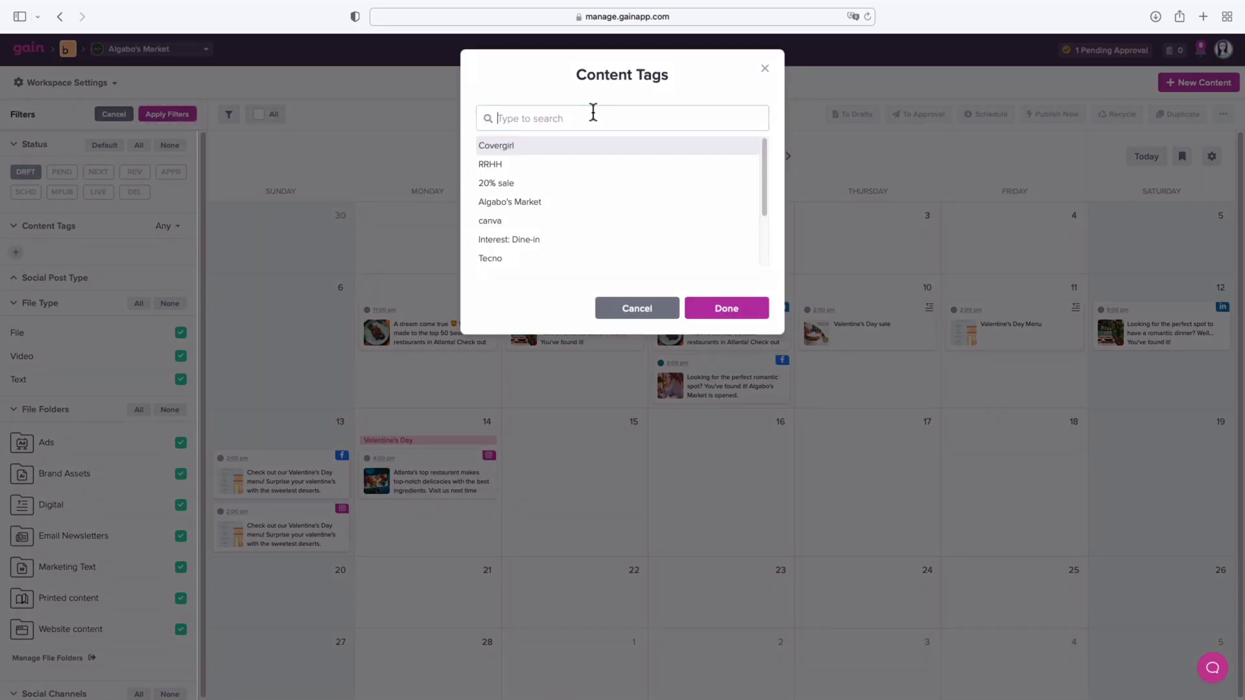
click(592, 115)
text(v)
click(544, 147)
click(715, 327)
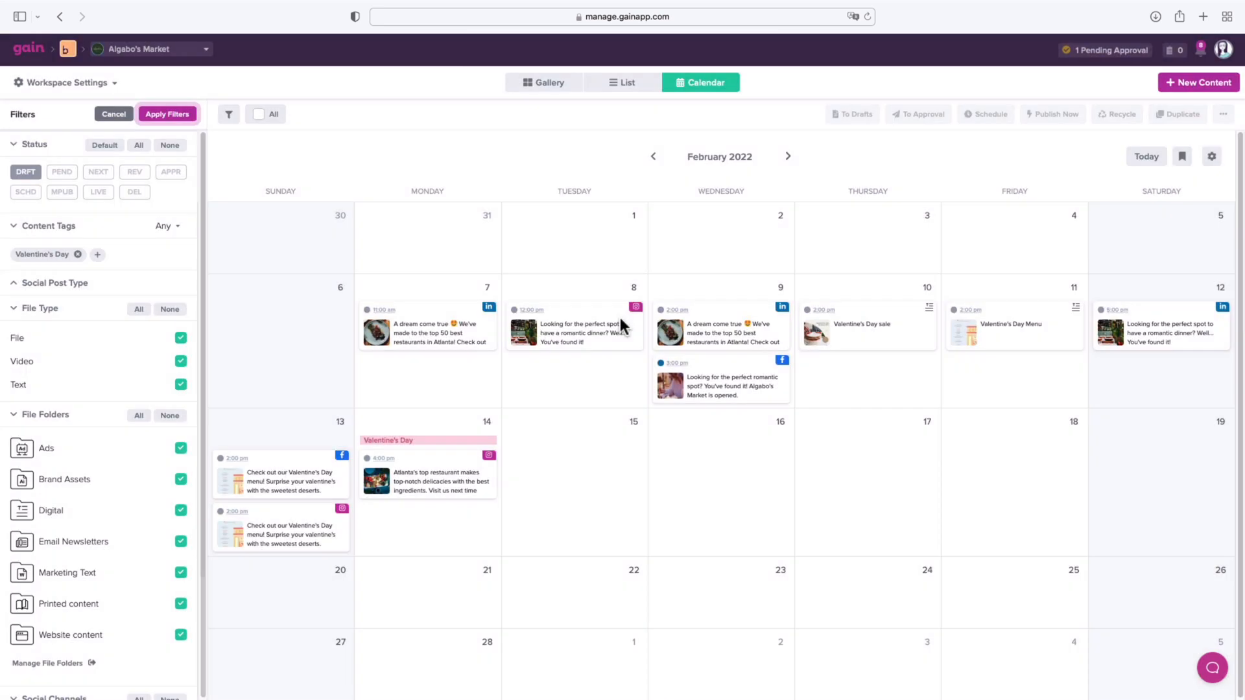
Exclude all file folders from the calendar filters and apply the filters.
scroll(153, 361, down, 5)
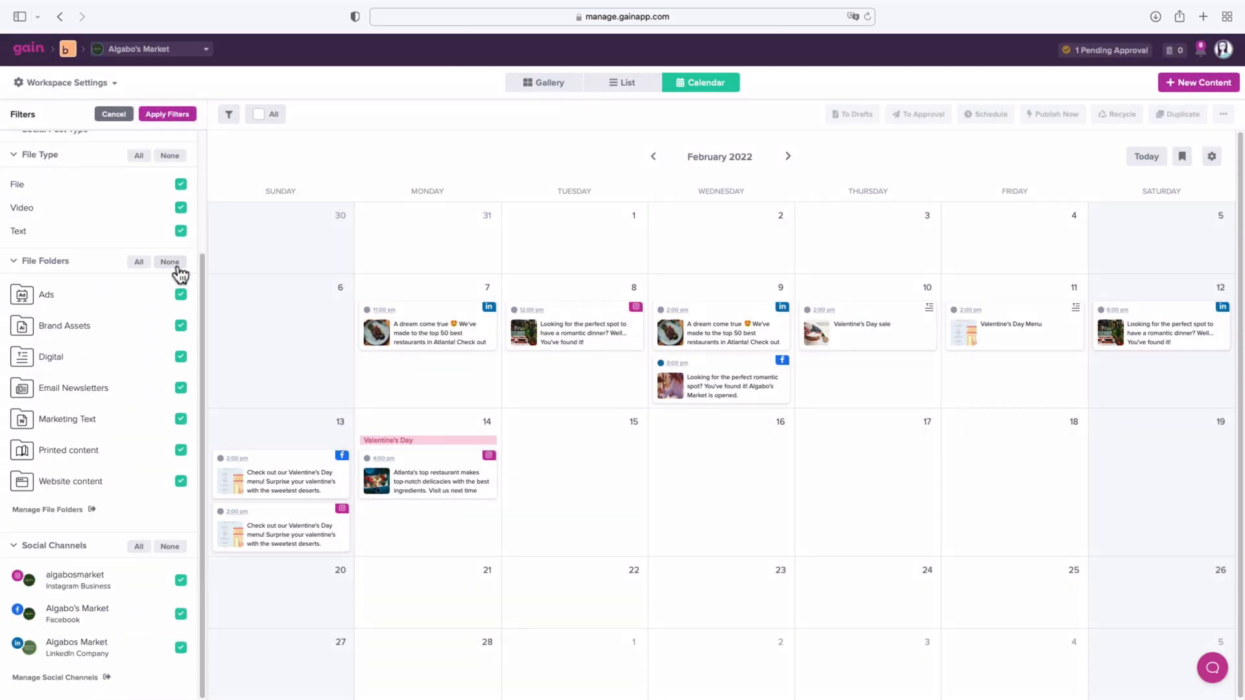
click(170, 262)
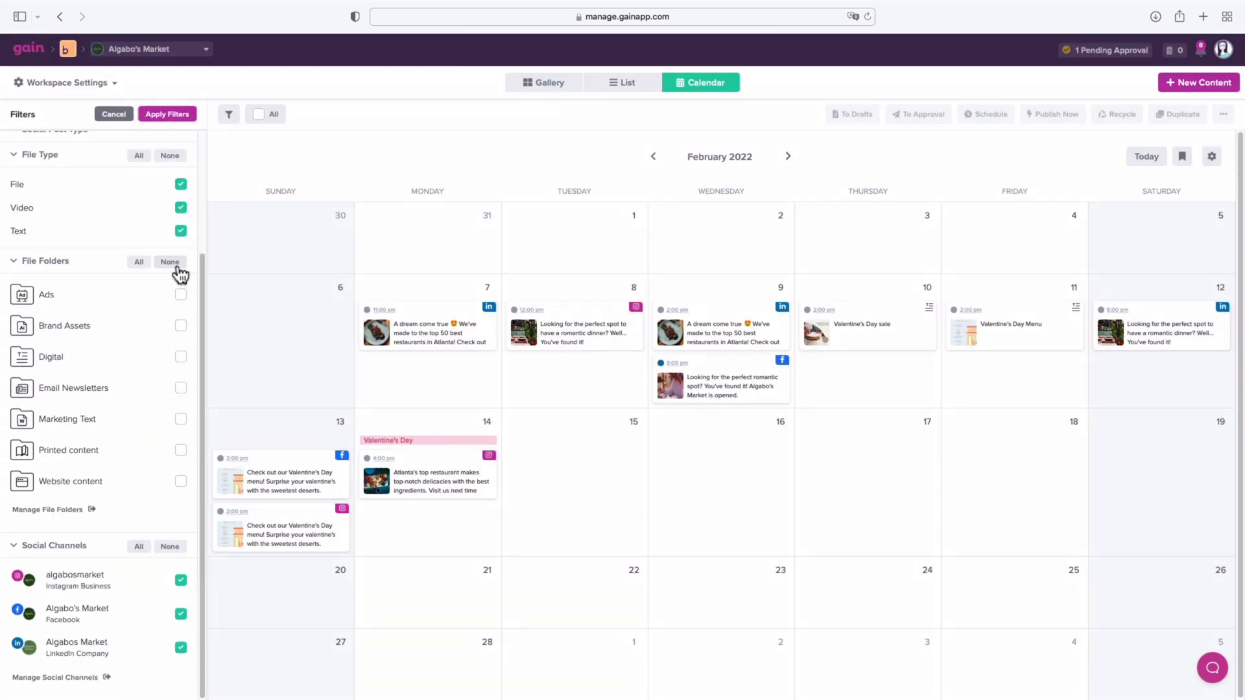
click(92, 268)
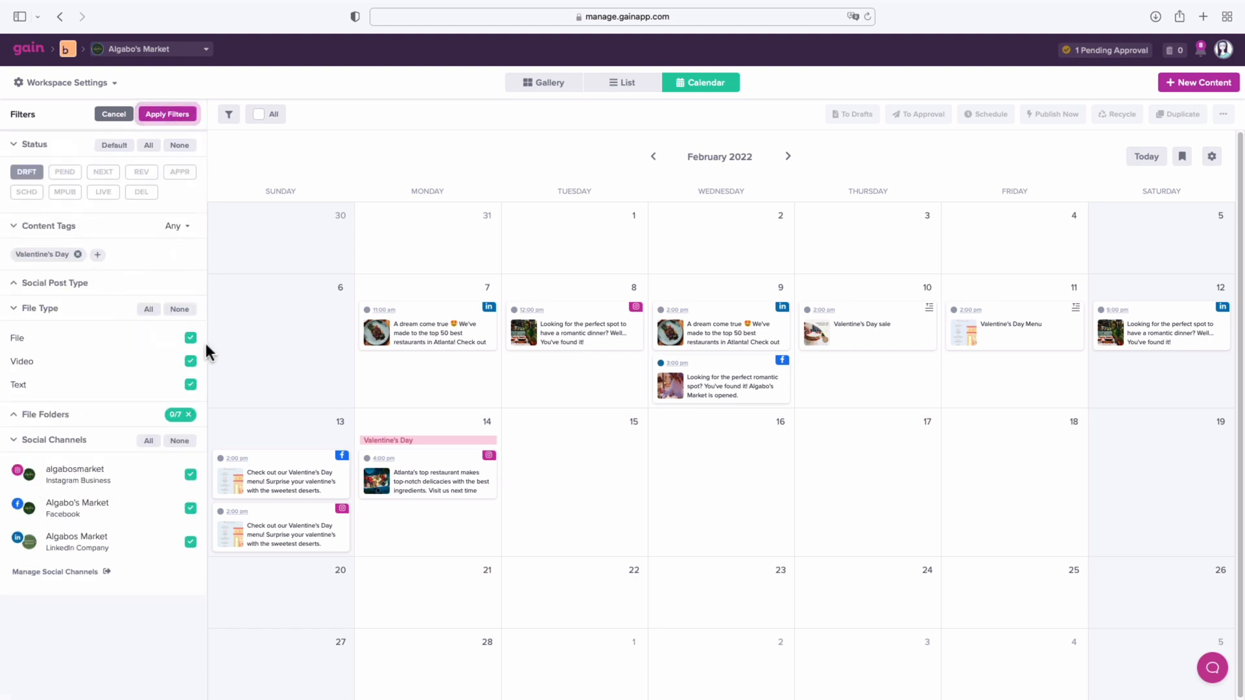
click(176, 118)
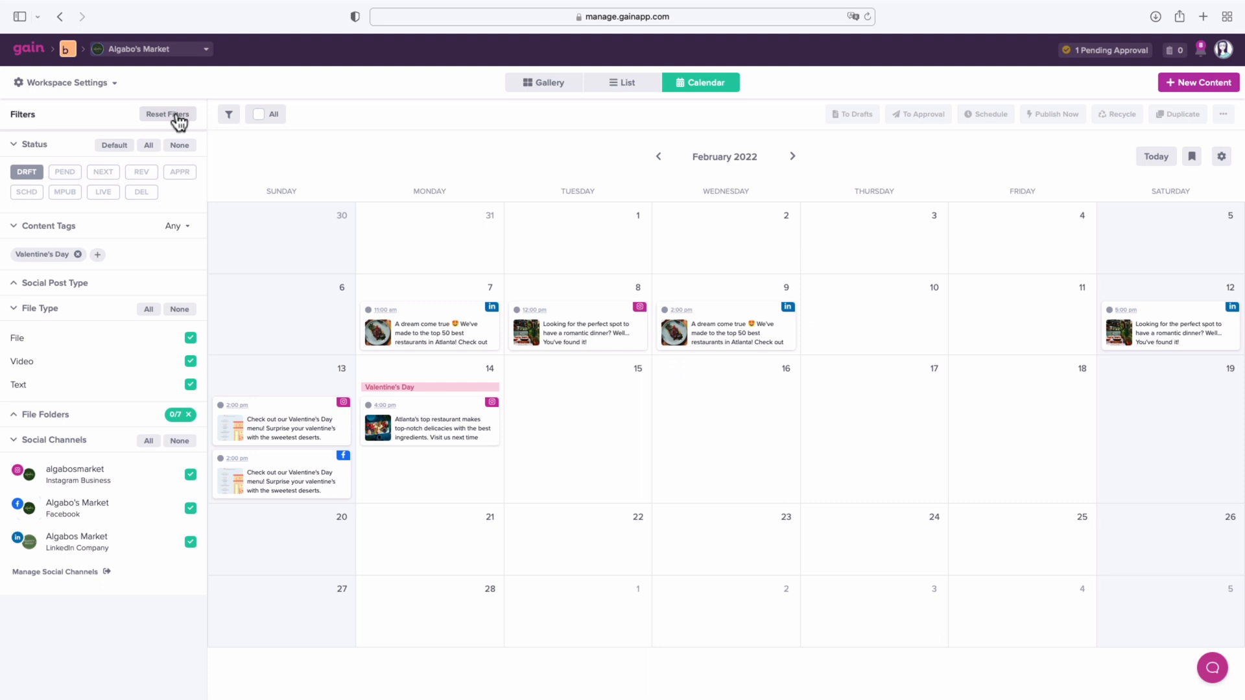
Hide the filters, select all the filtered calendar posts and review the additional bulk actions.
click(229, 120)
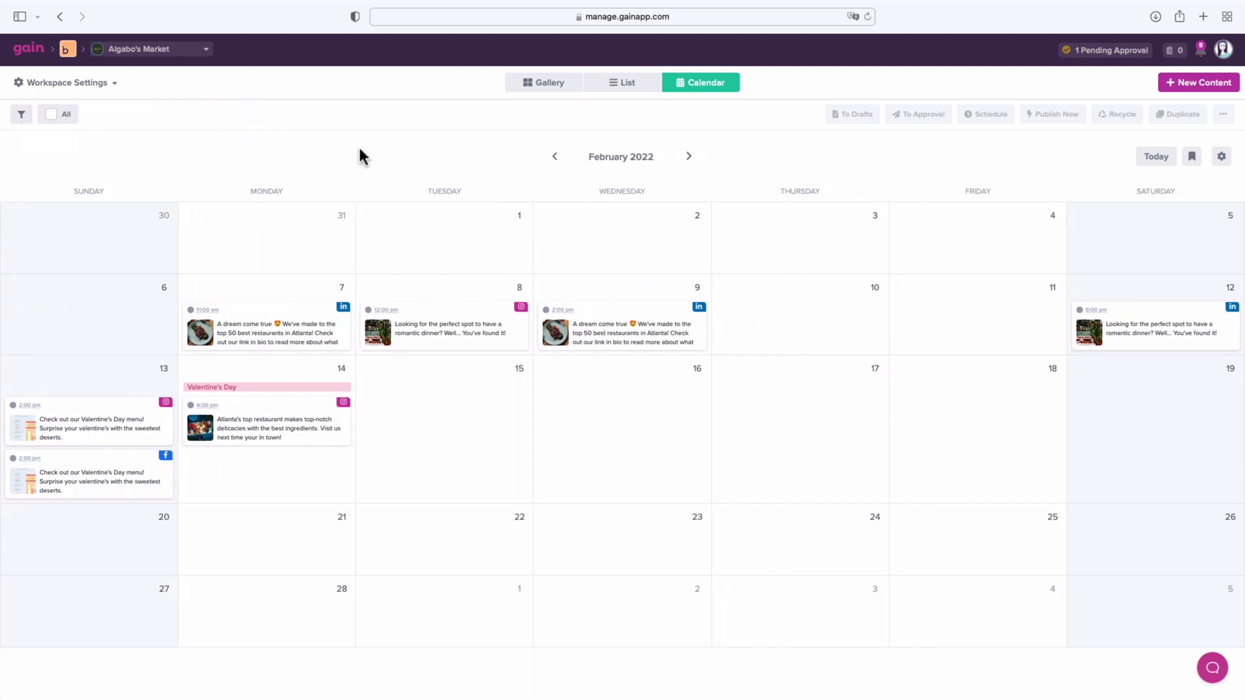
click(51, 115)
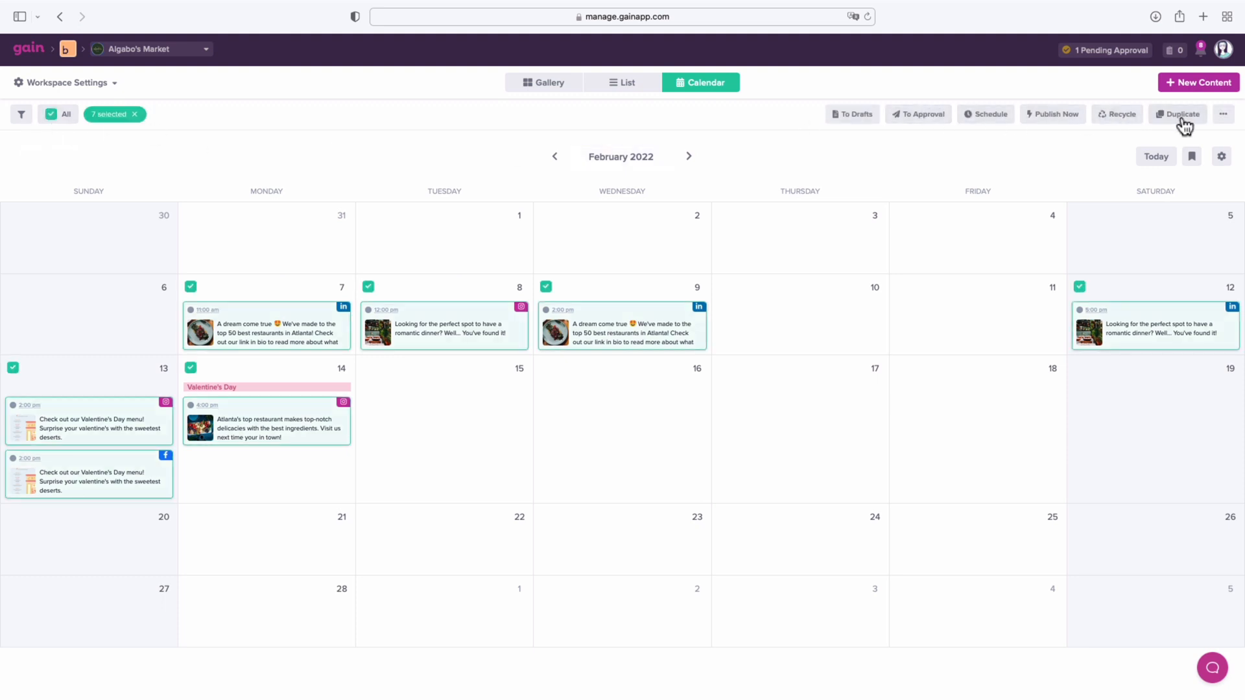
click(1223, 118)
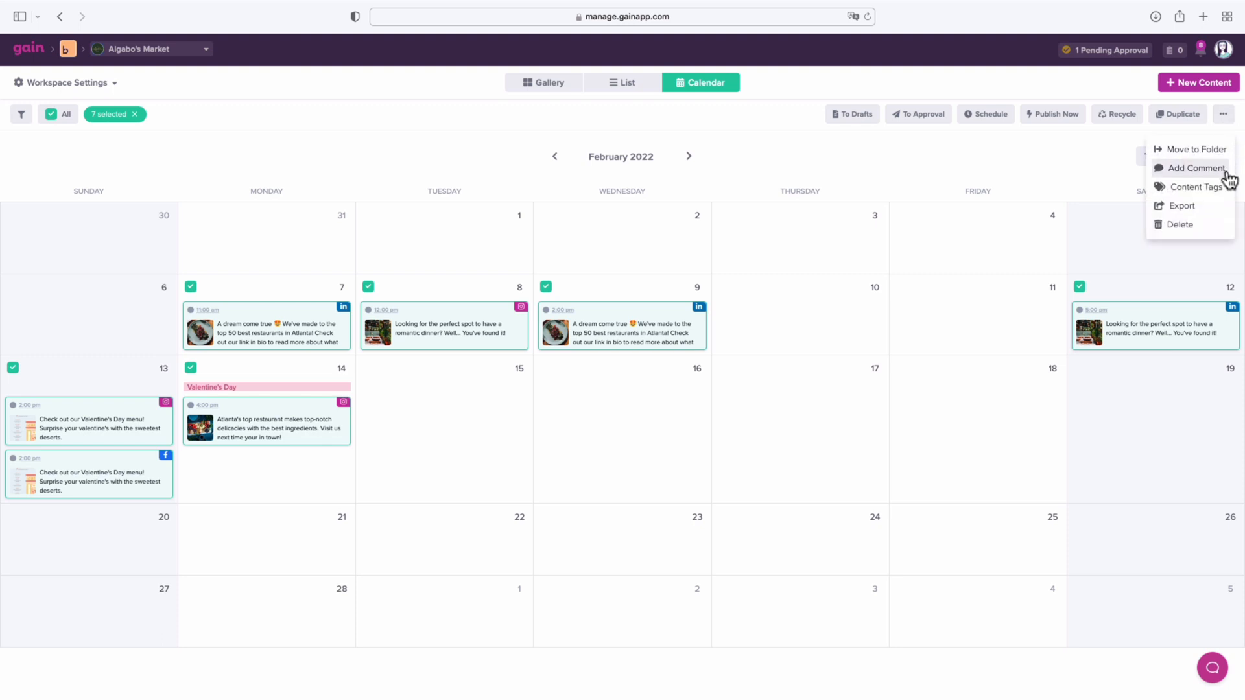
click(1225, 119)
Switch to the gallery view and filter the content to the Digital file folder only, with no social channels.
click(564, 88)
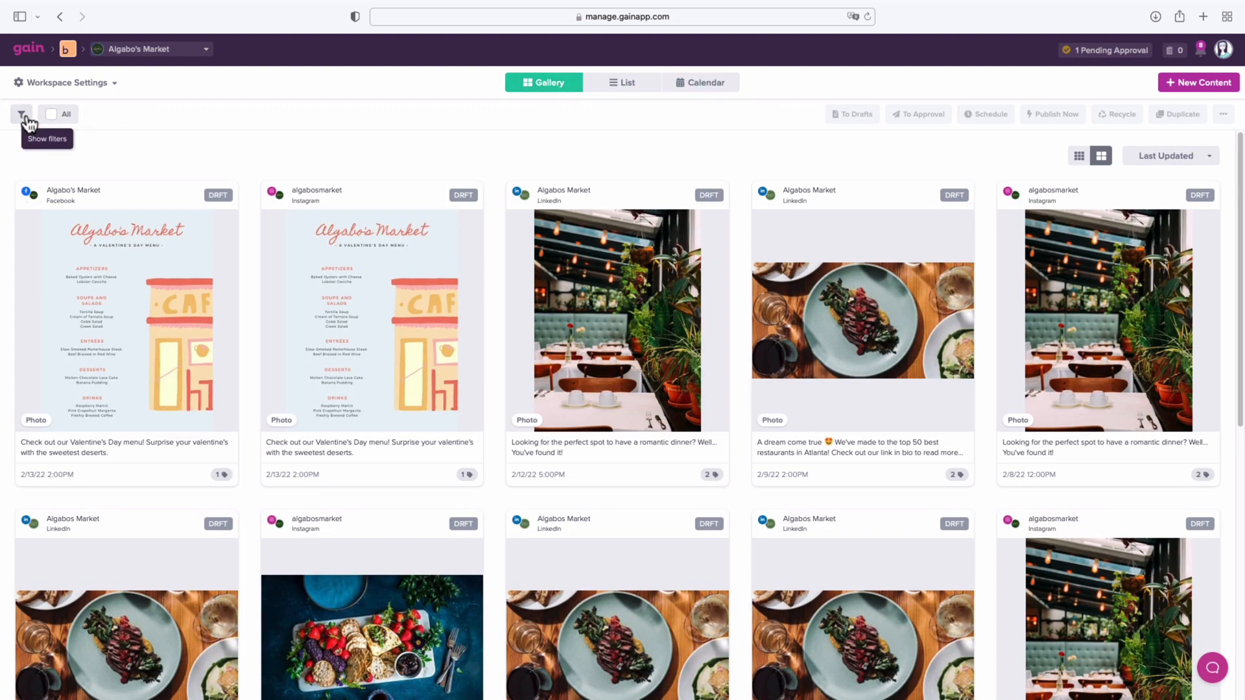
click(23, 117)
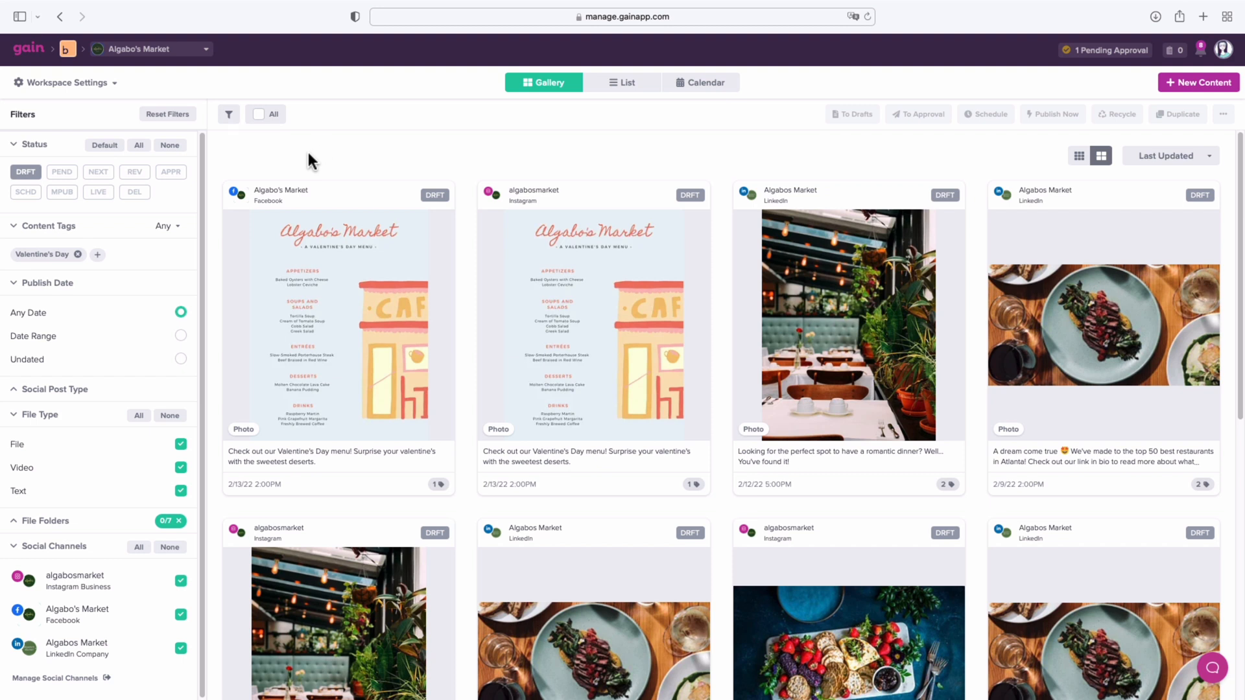
click(76, 230)
click(76, 250)
click(76, 306)
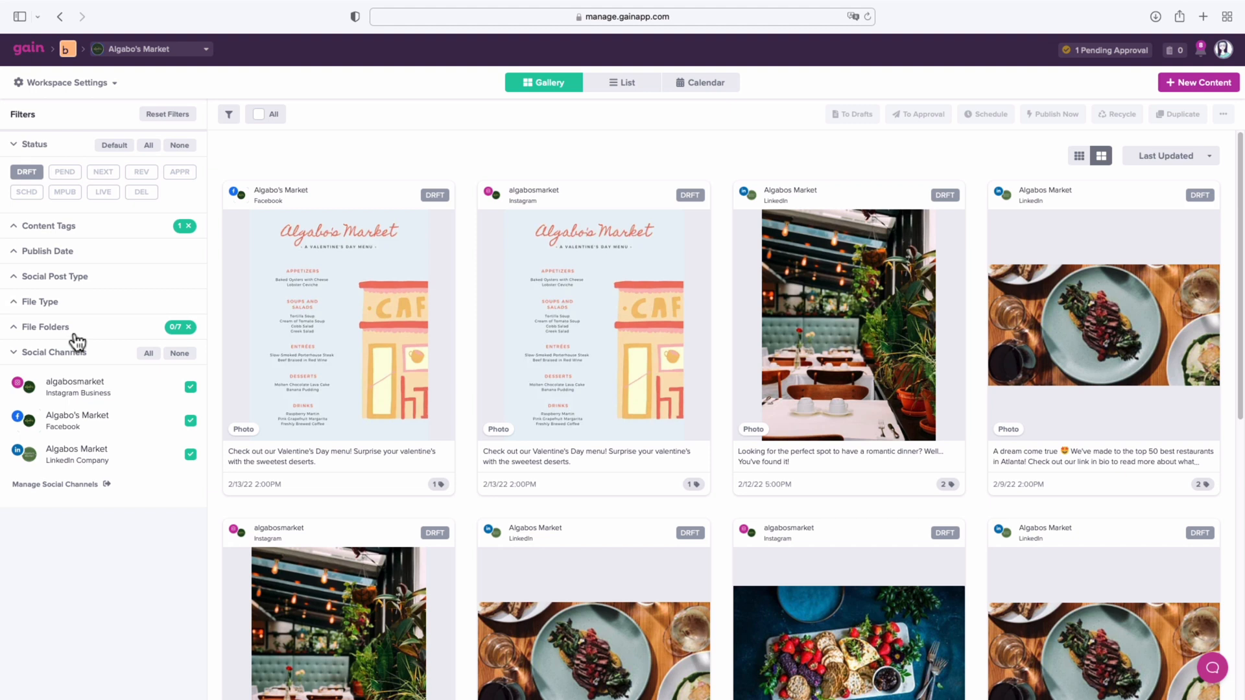
click(74, 332)
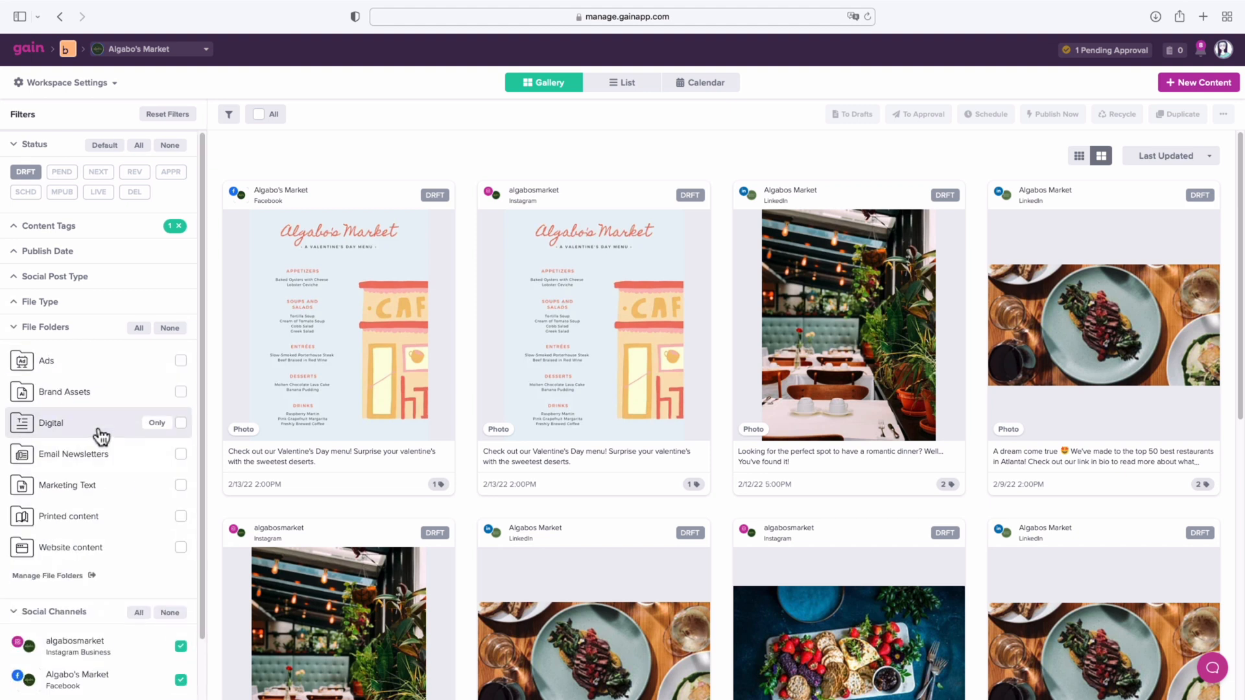
click(154, 428)
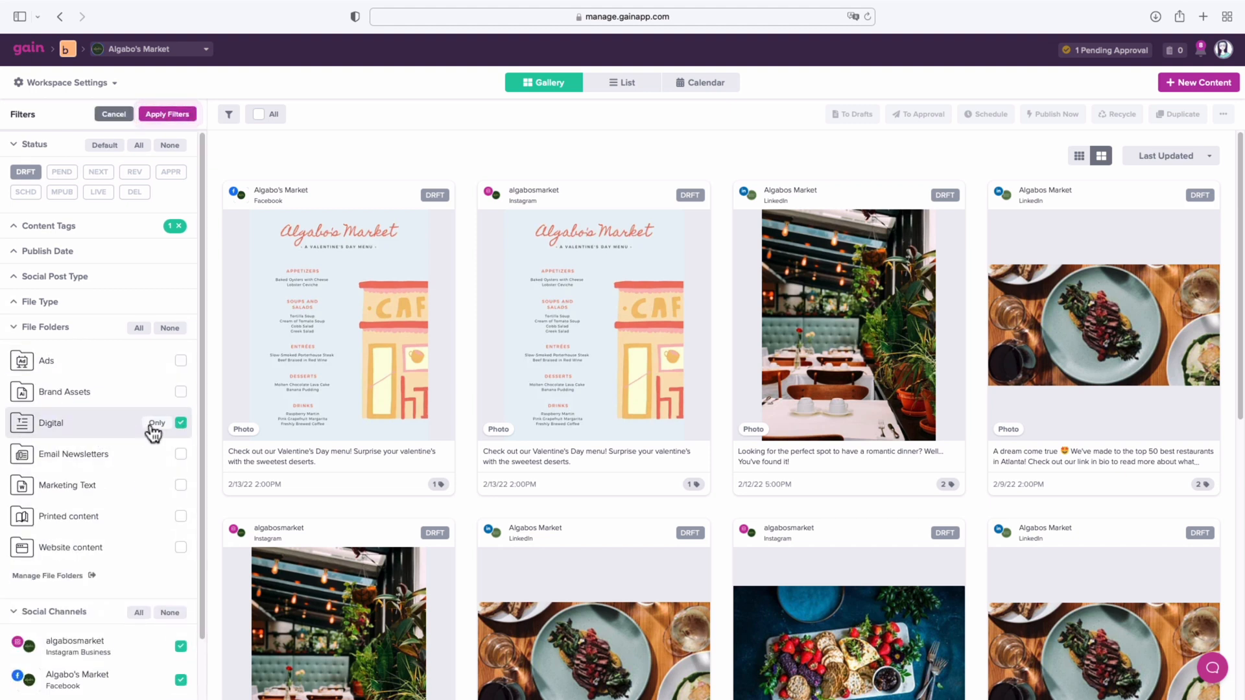
click(94, 336)
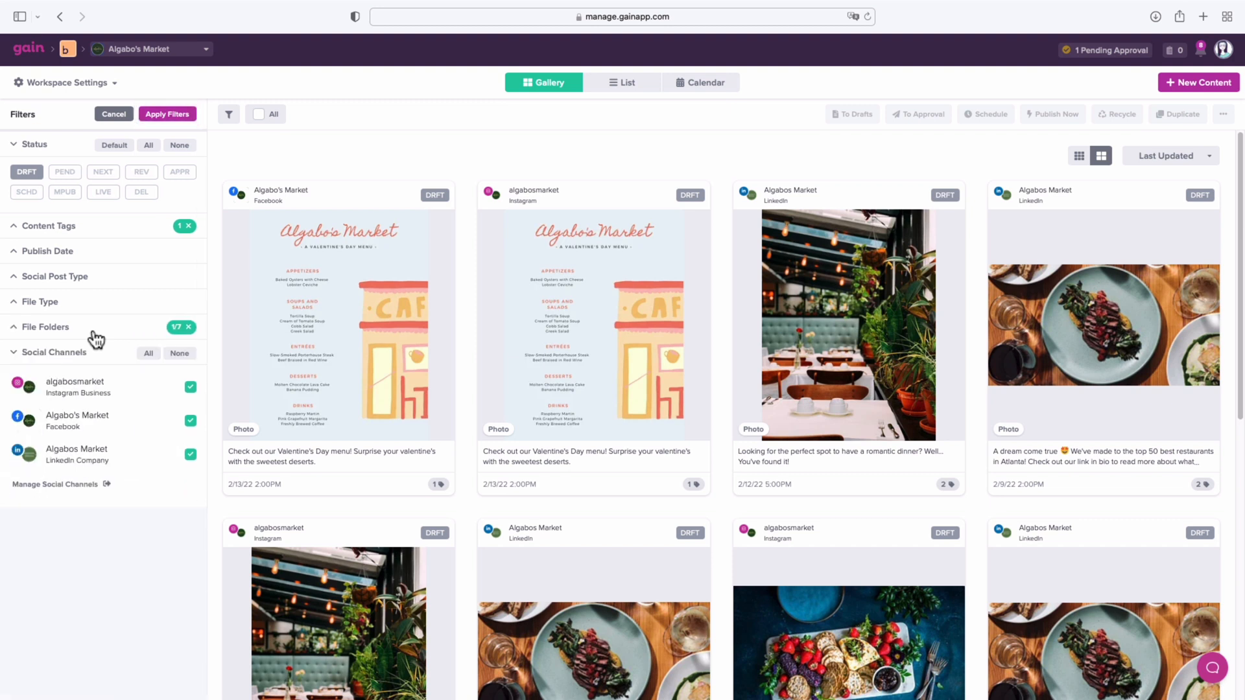
click(178, 355)
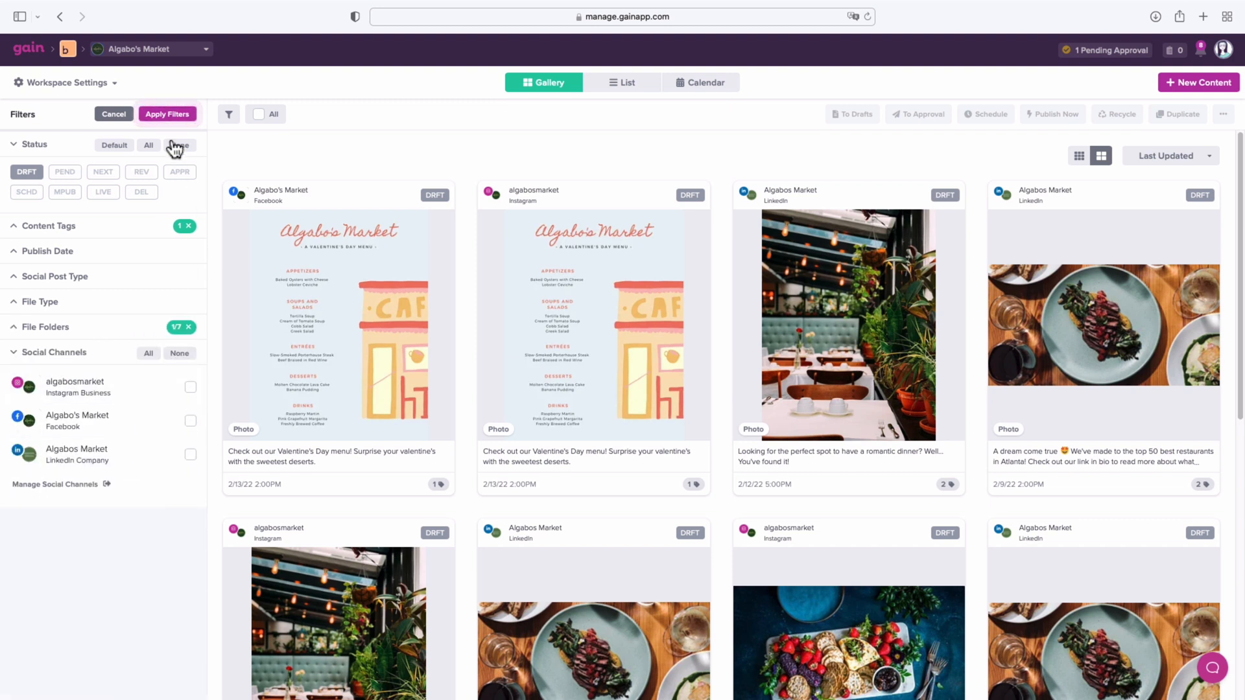
click(168, 114)
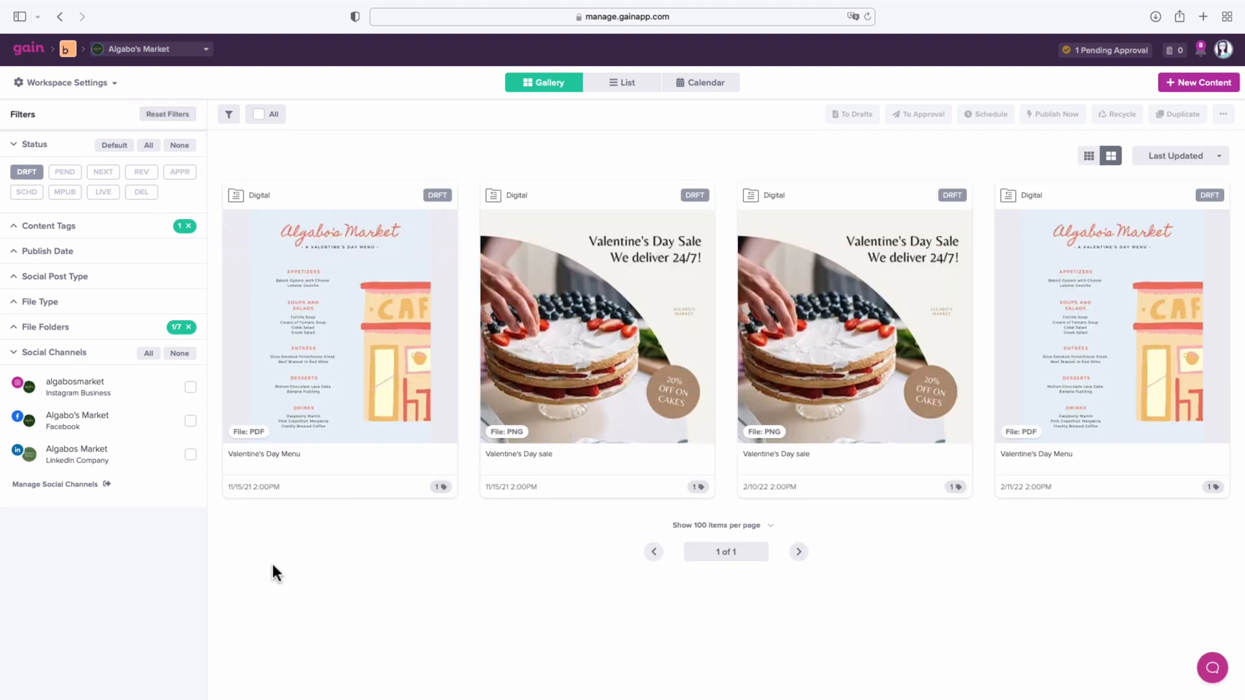
Select all the filtered Digital drafts and send them to approval with the Marketing Content workflow.
click(256, 117)
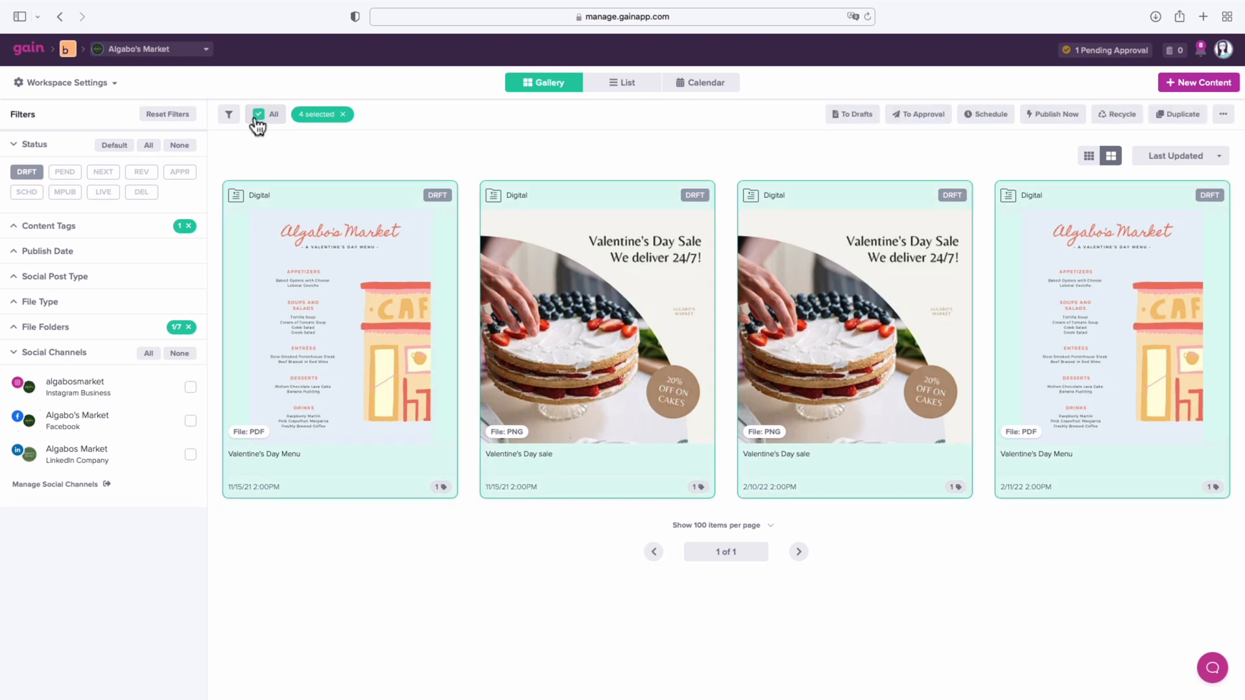
click(922, 119)
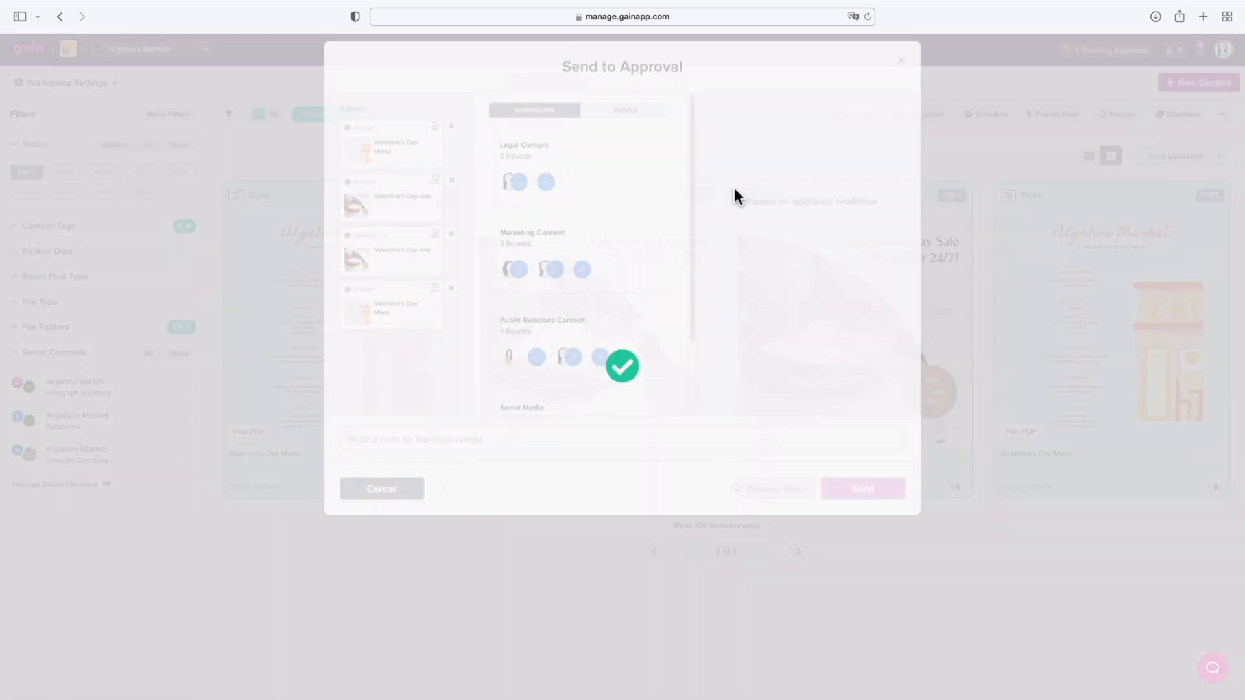
click(617, 267)
click(853, 503)
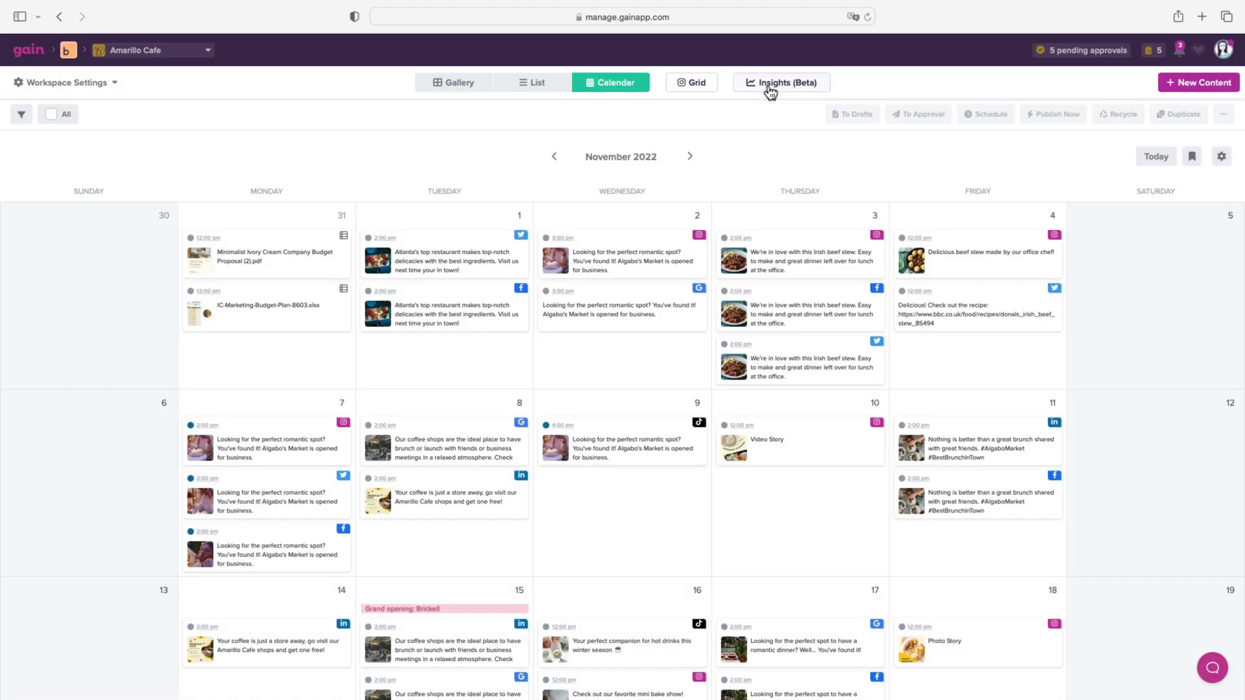
Open the Amarillo Cafe workspace's Insights and set the date range to May 1, 2022 - October 31, 2022.
click(770, 91)
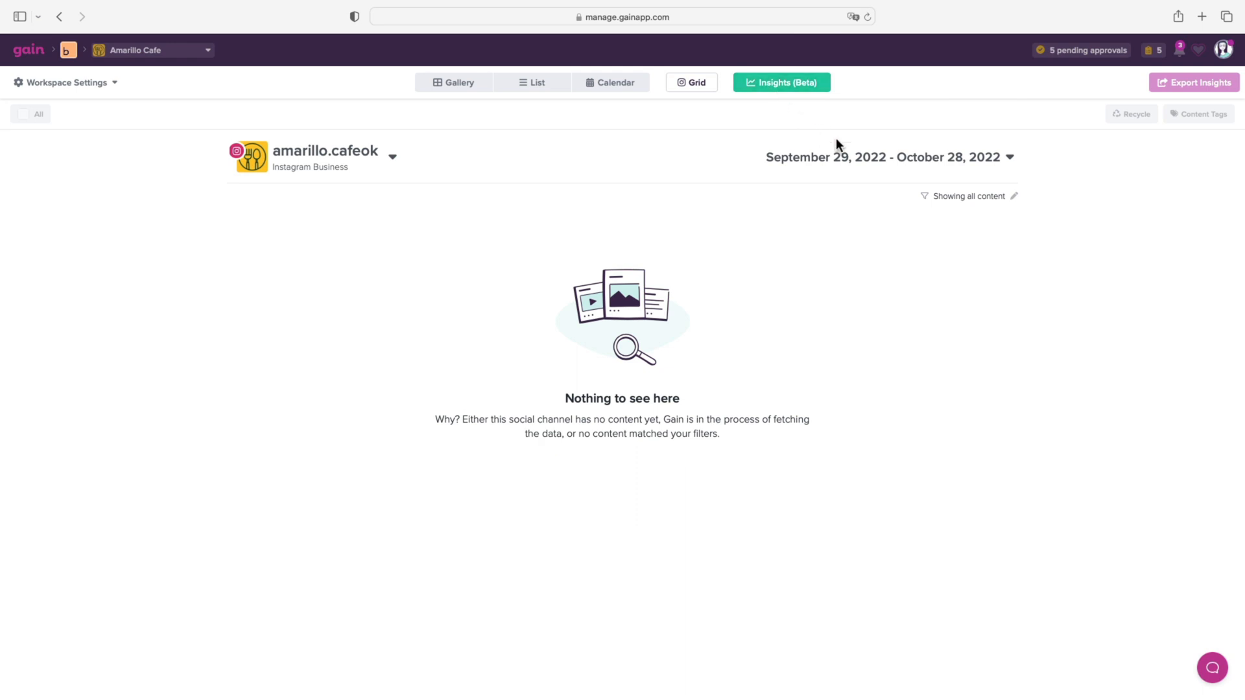
click(920, 169)
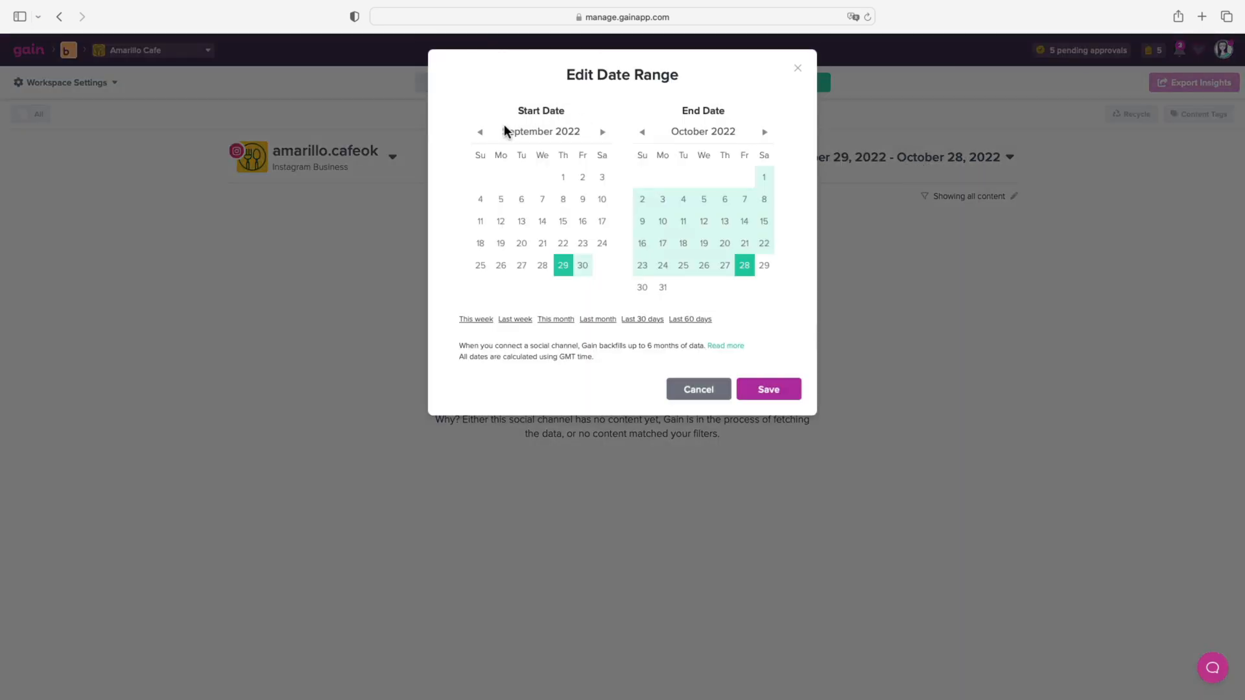
click(479, 133)
click(479, 133)
click(479, 133)
click(479, 133)
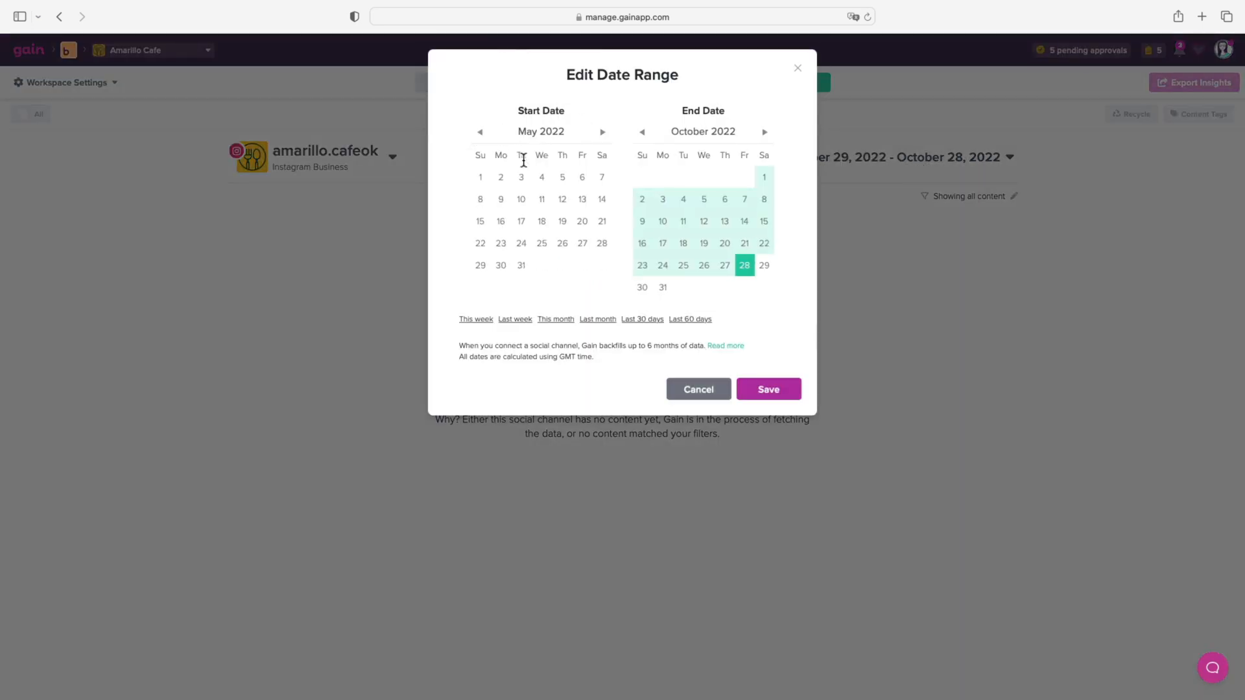
click(484, 181)
click(666, 289)
click(747, 388)
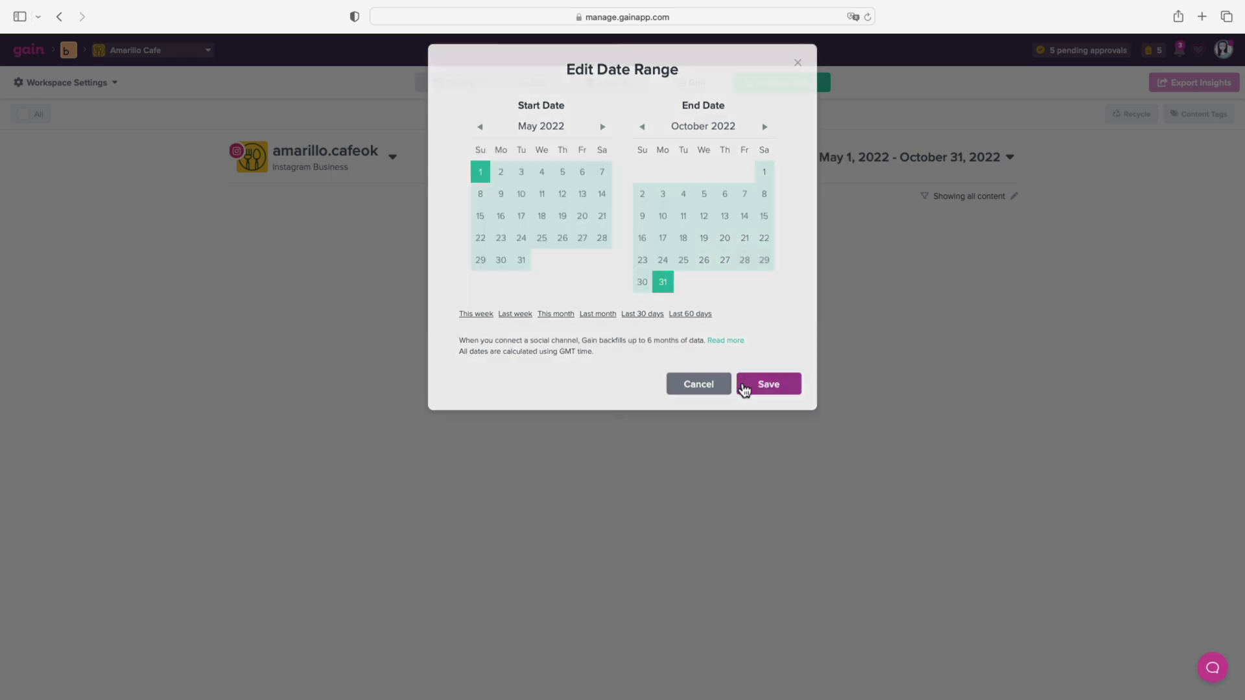
Filter the insights to all posts with the Algabo's Market content tag.
click(992, 197)
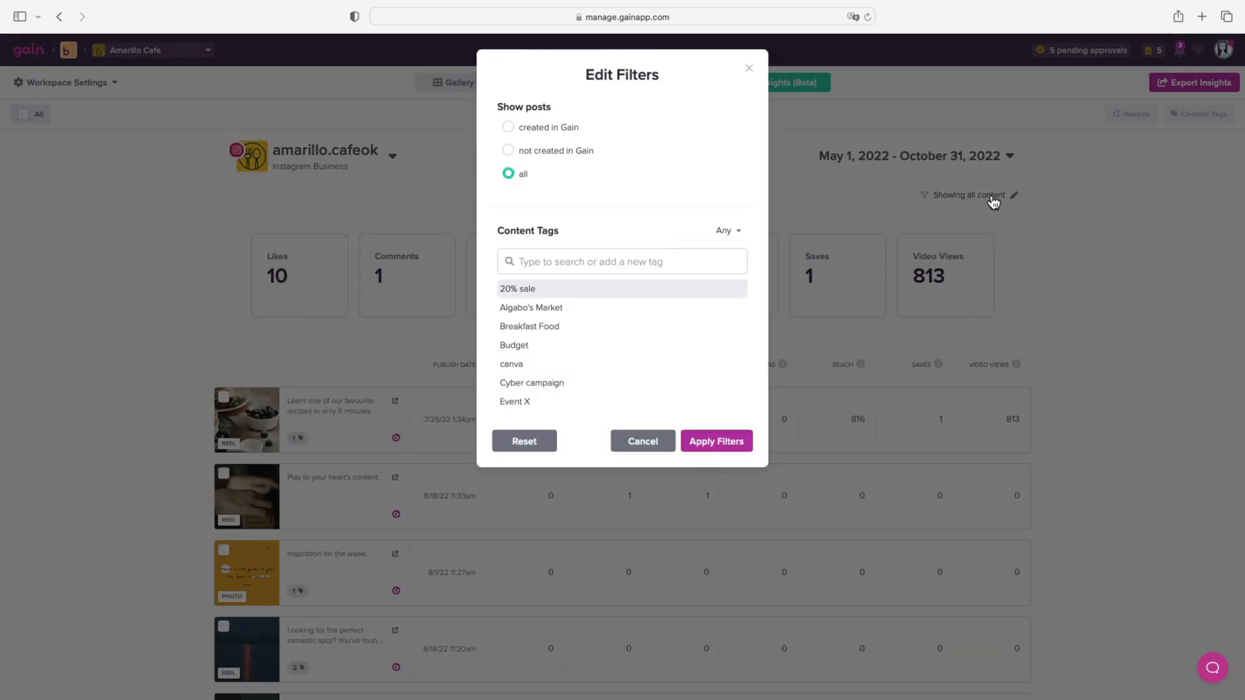
click(619, 310)
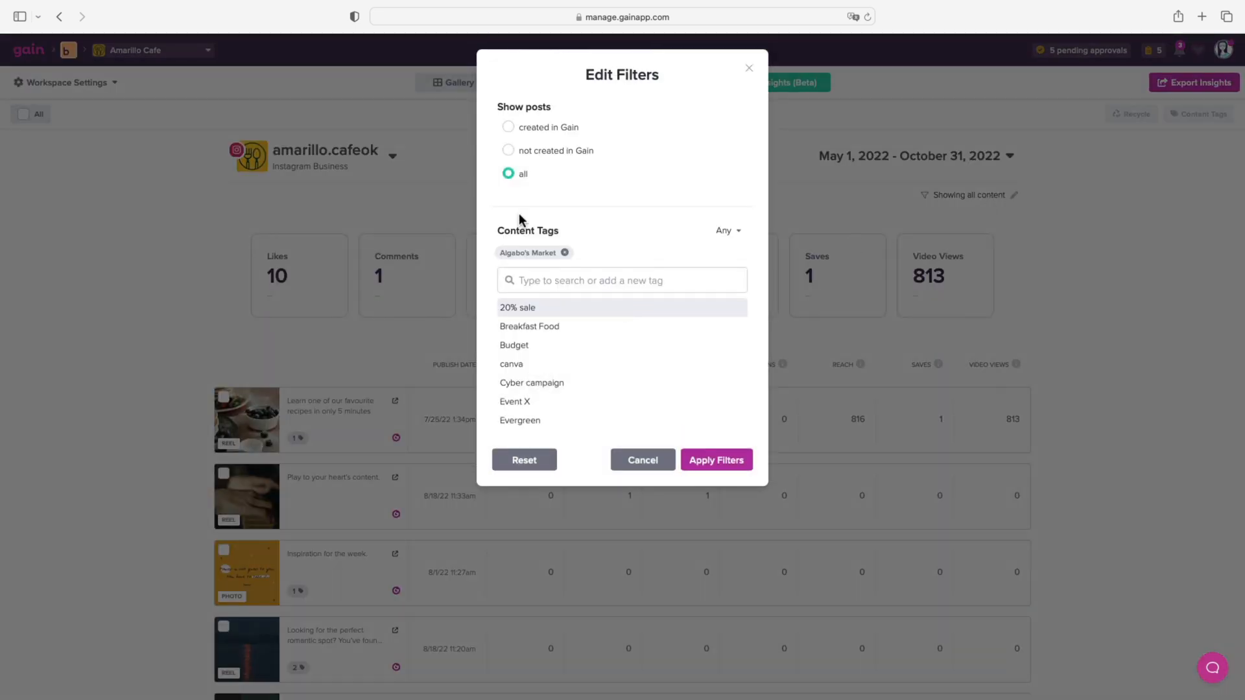
click(509, 130)
click(508, 151)
click(508, 174)
click(718, 462)
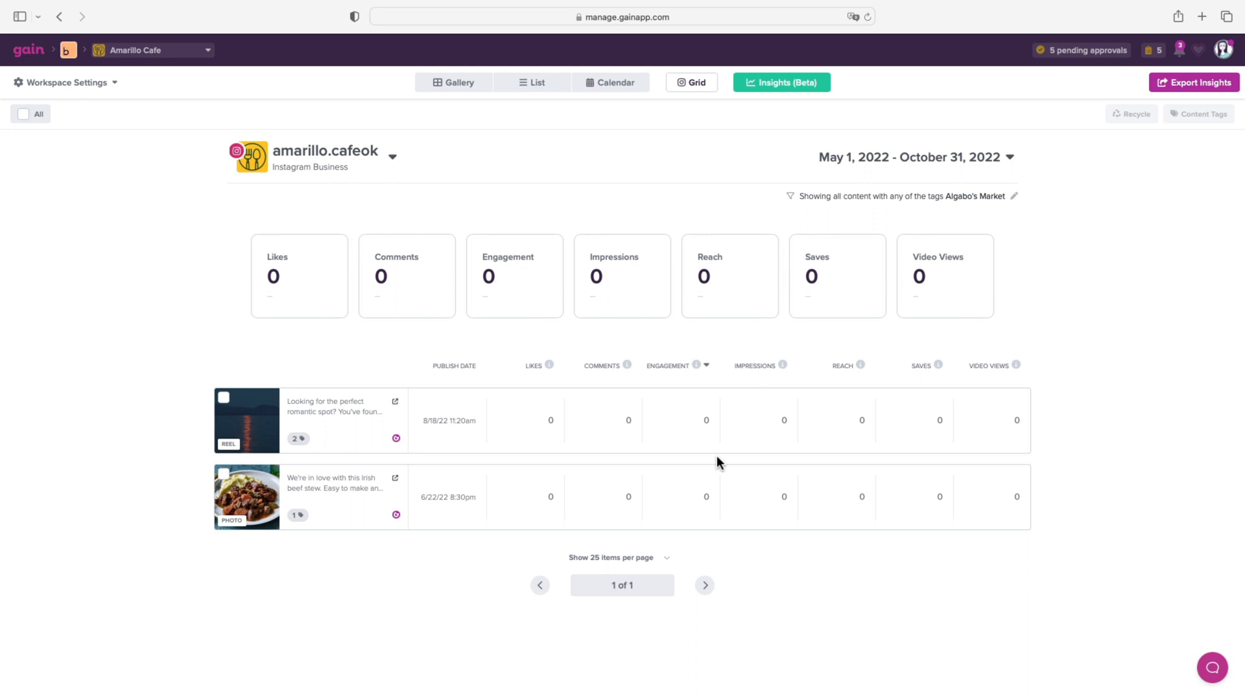
Select both listed posts for recycling and set the target days to January 2 and 3, 2023.
click(224, 397)
click(224, 478)
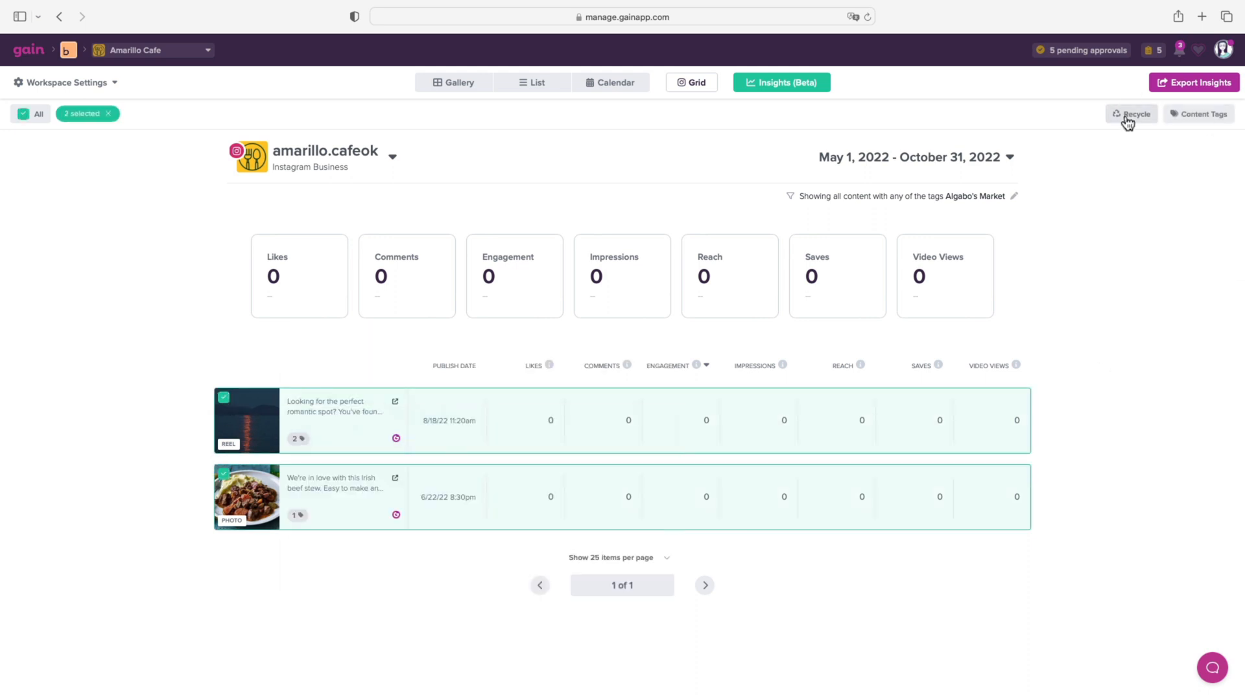
click(1131, 114)
click(746, 160)
click(745, 160)
click(745, 160)
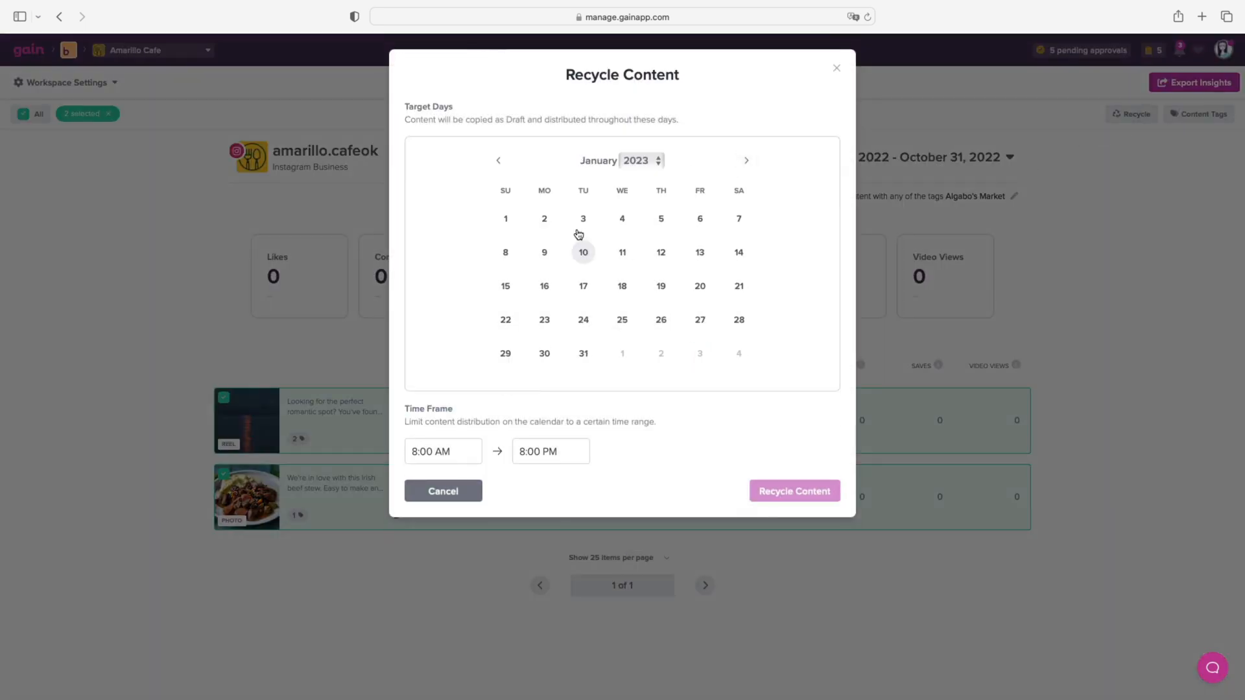
click(544, 219)
click(582, 218)
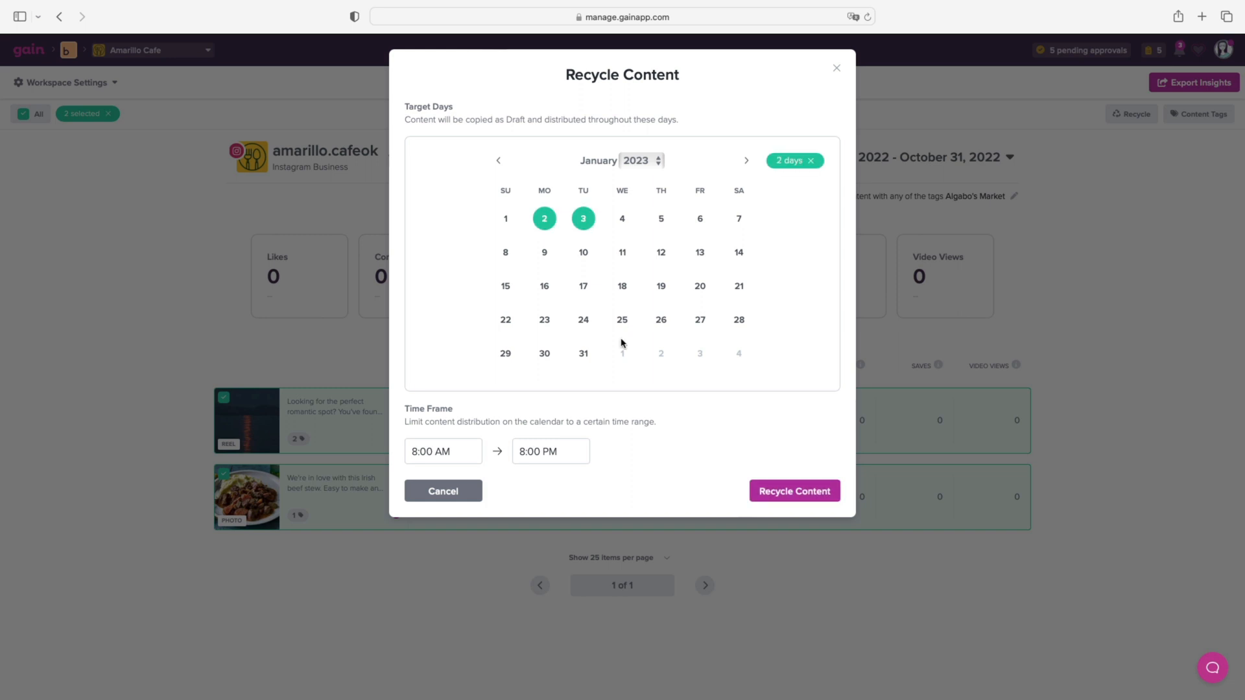
End the recycling time frame at 3:01 PM and recycle the selected posts.
click(527, 454)
click(540, 319)
click(627, 384)
click(577, 426)
click(796, 491)
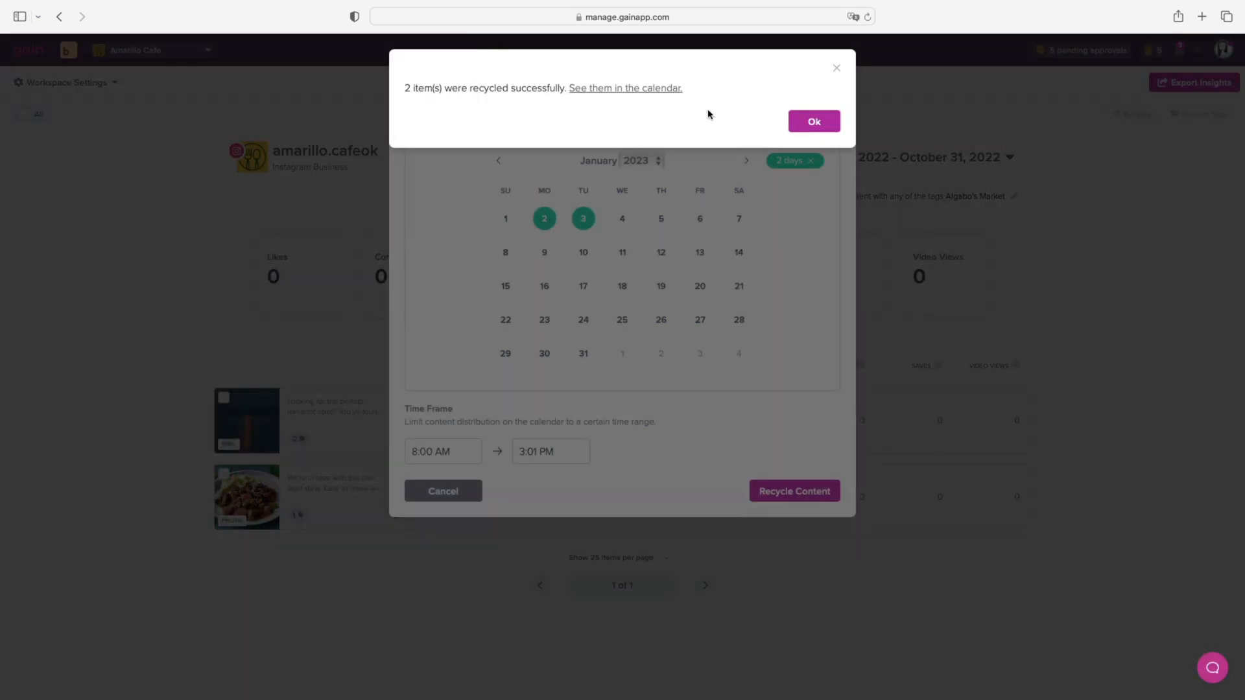
Show the recycled posts in the January 2023 calendar and select the drafts on January 2 and 3.
click(630, 91)
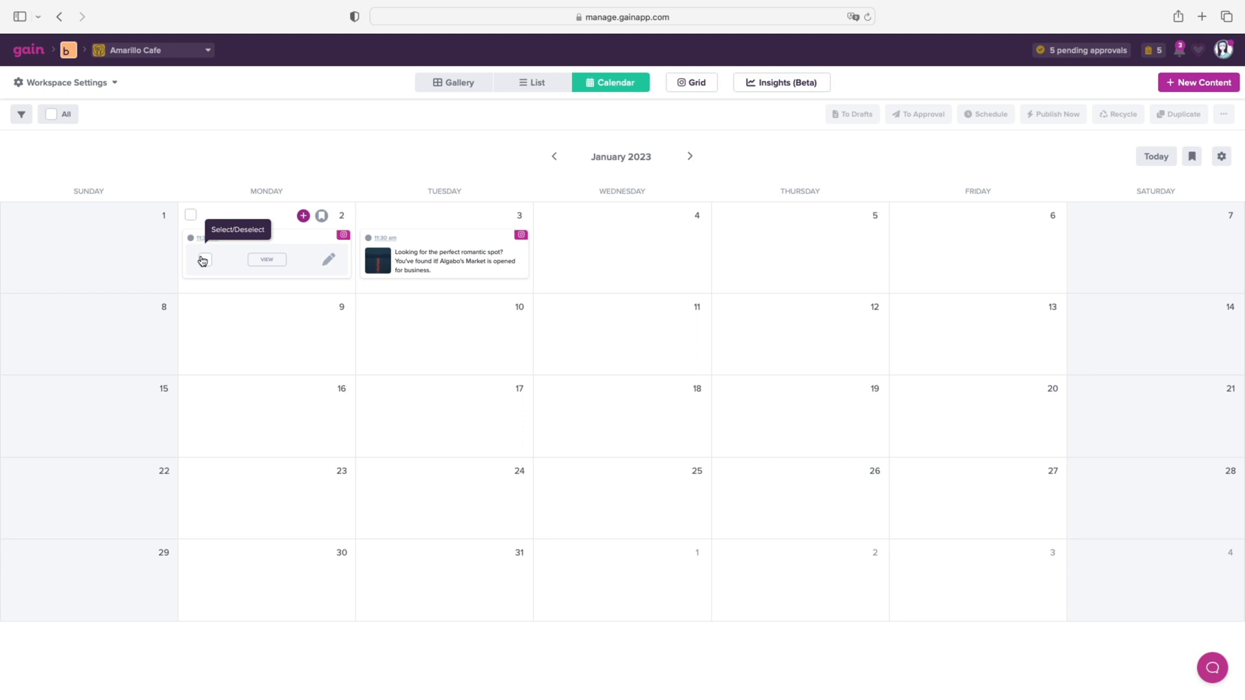
click(204, 260)
click(382, 260)
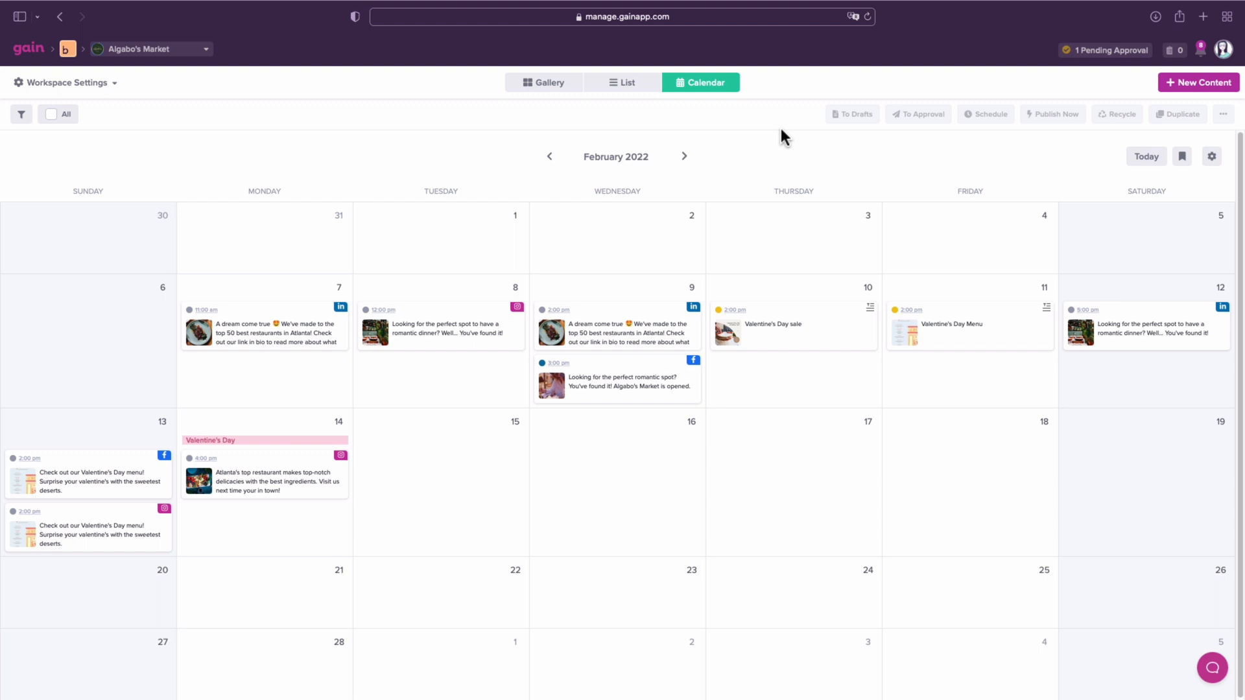
Go to the list of people in the Agency B account and open the permissions of the Workspace Admin with the LP avatar.
click(1222, 59)
click(1067, 197)
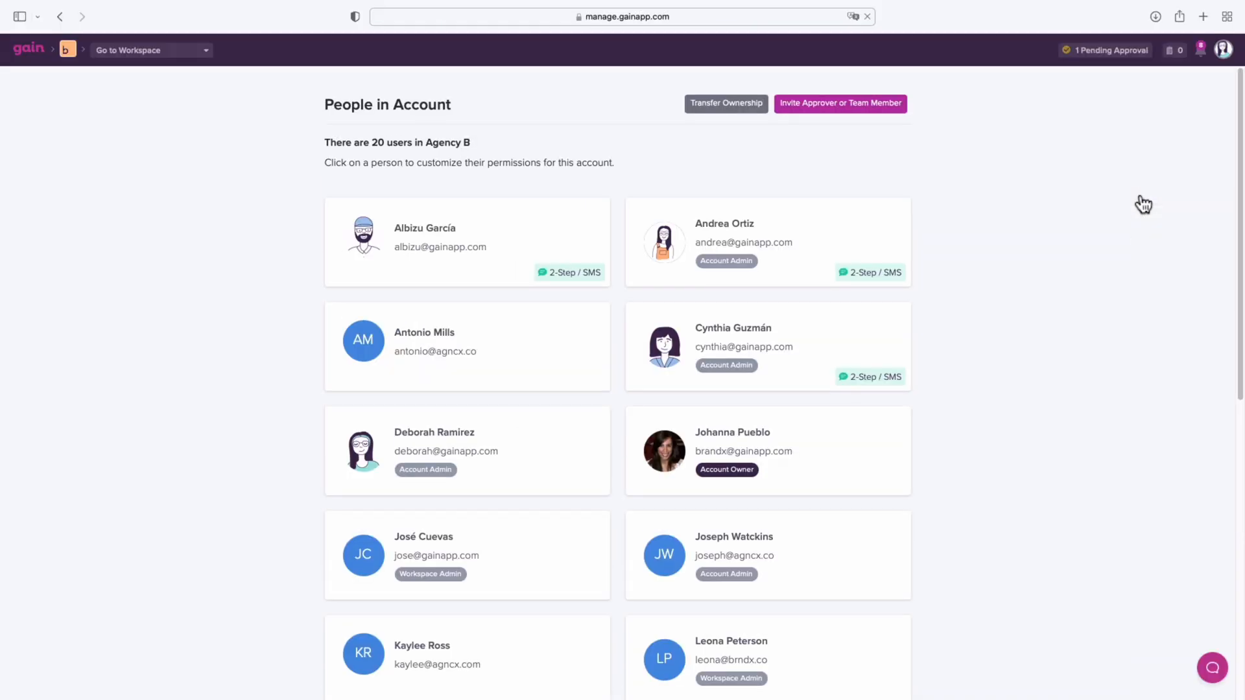
scroll(1143, 205, down, 4)
scroll(1143, 205, down, 2)
scroll(1143, 205, down, 3)
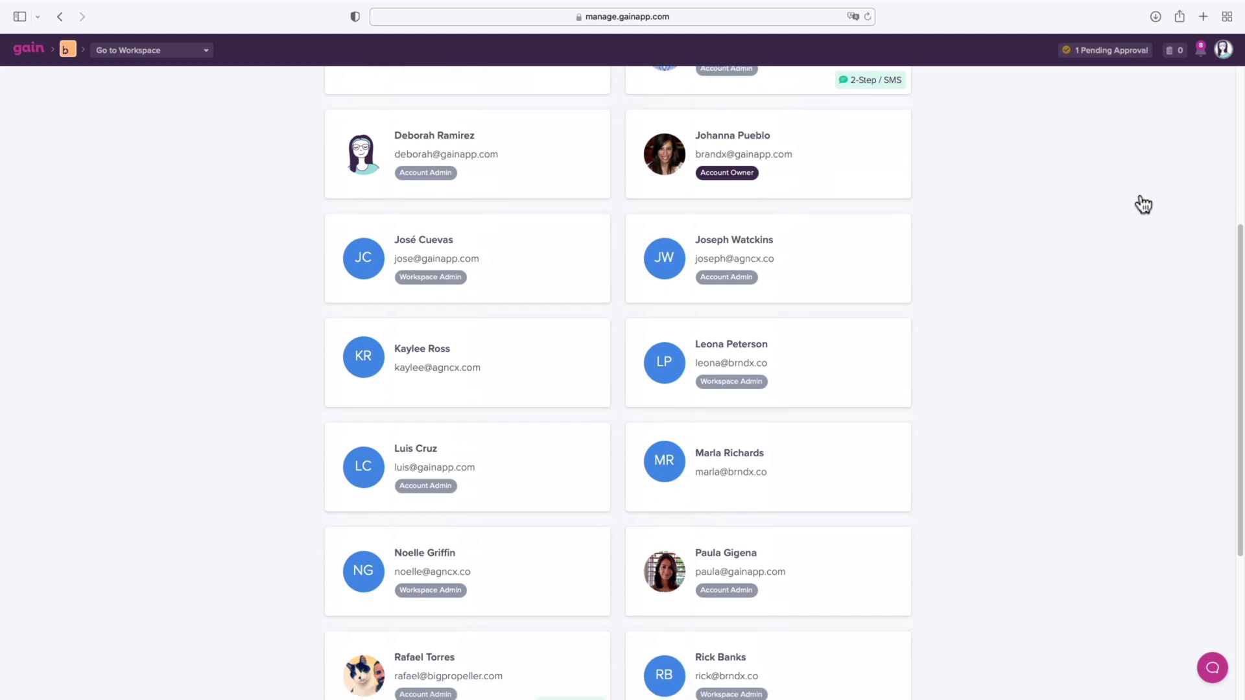
scroll(1143, 204, down, 2)
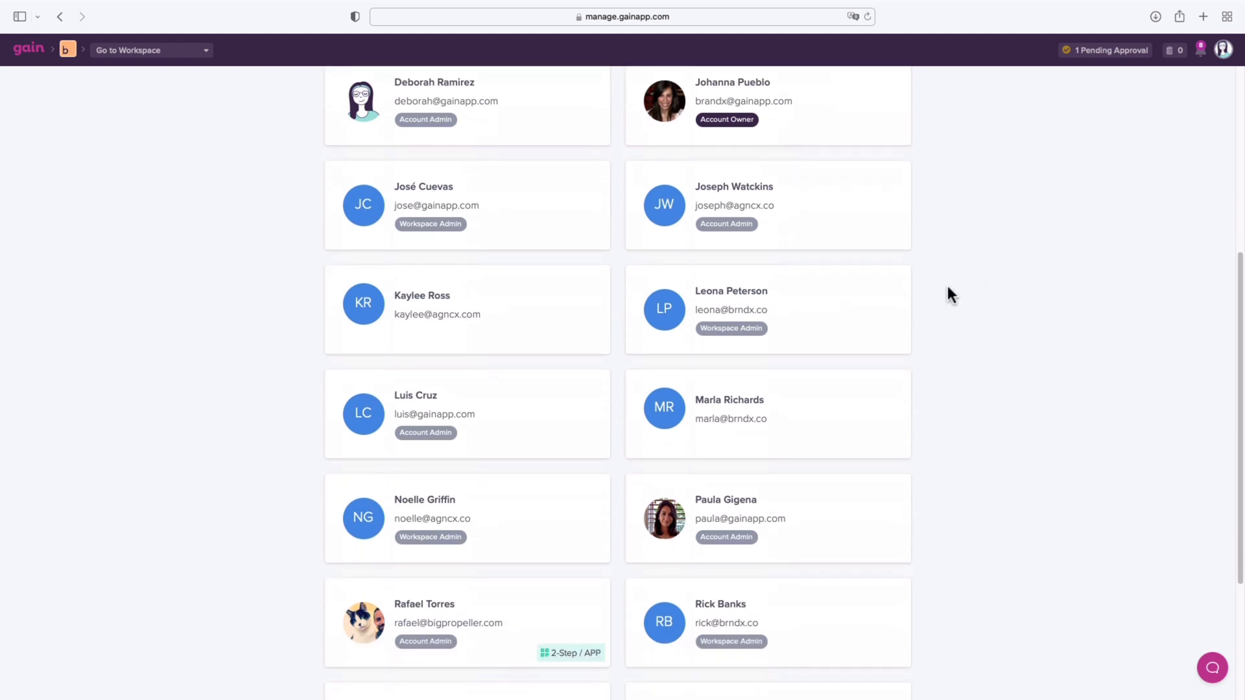
click(823, 309)
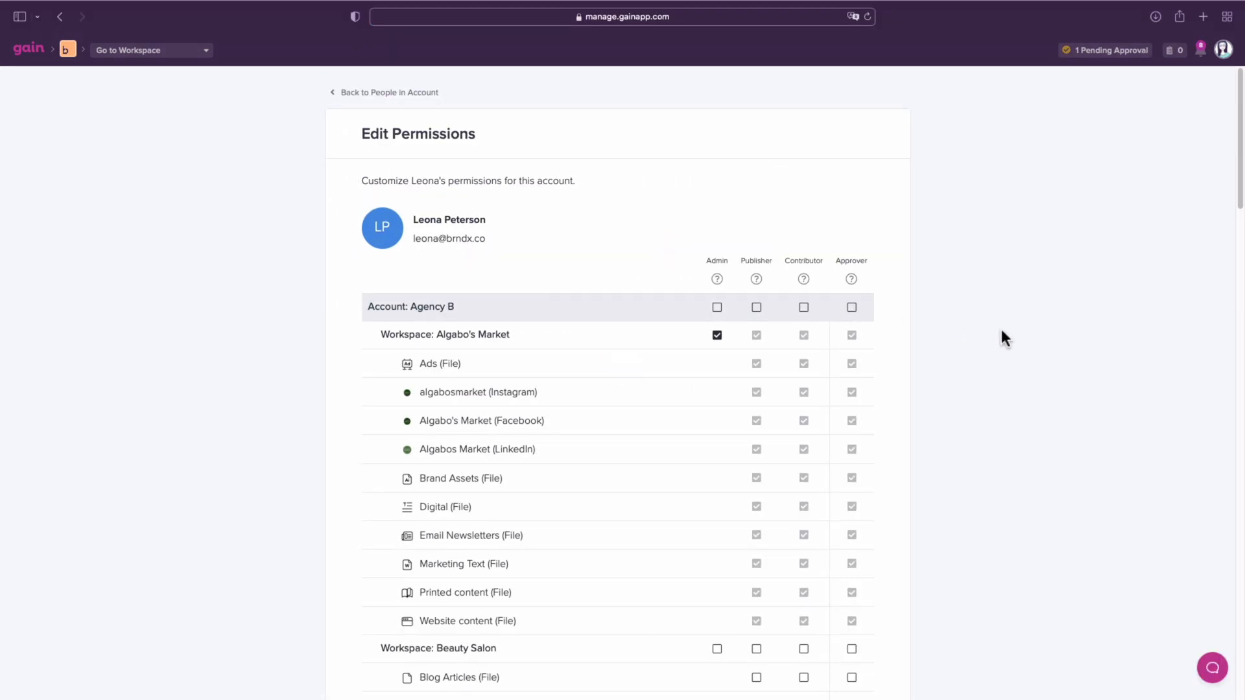
Examine this person's Admin, Publisher, Contributor and Approver permissions across all workspaces, including the update and removal options.
scroll(1001, 330, down, 7)
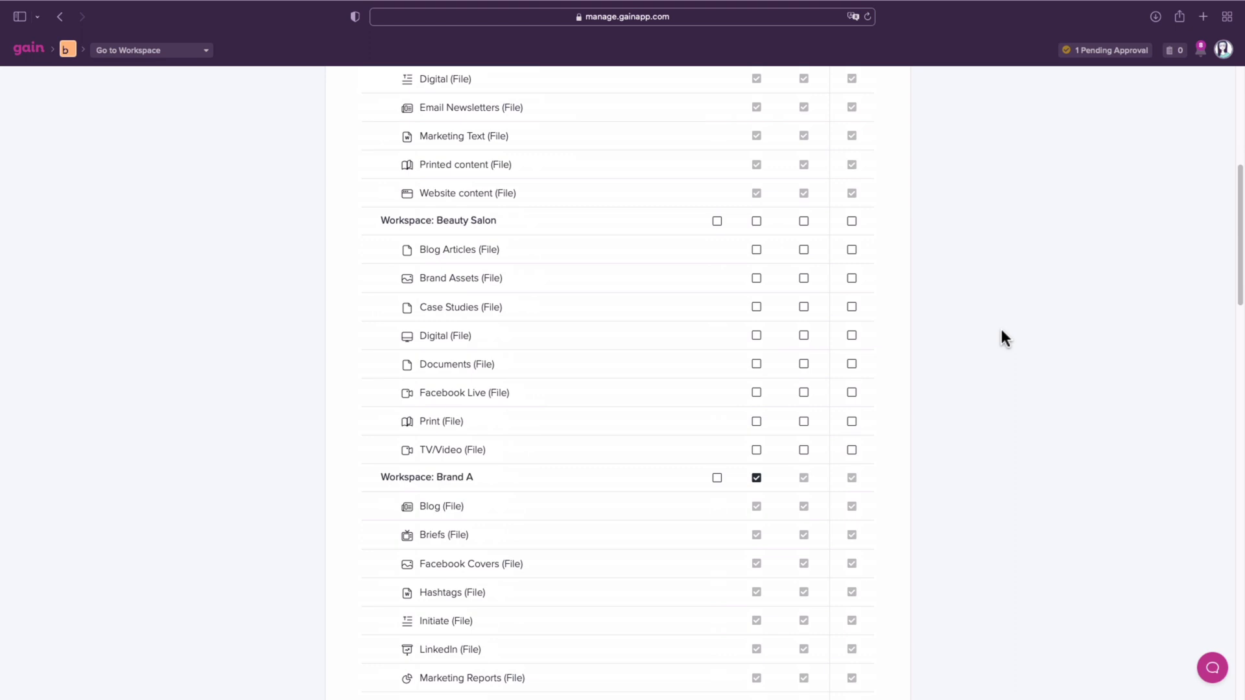
scroll(1001, 330, down, 3)
scroll(1001, 330, down, 3)
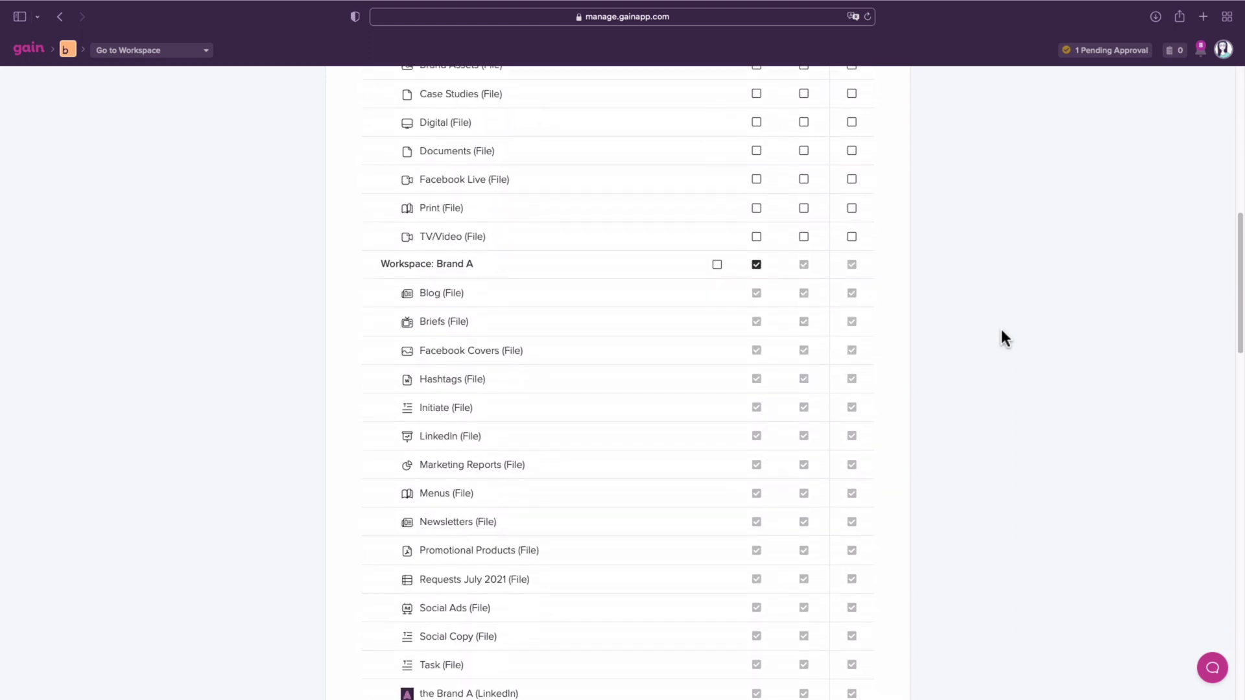
scroll(1002, 332, down, 1)
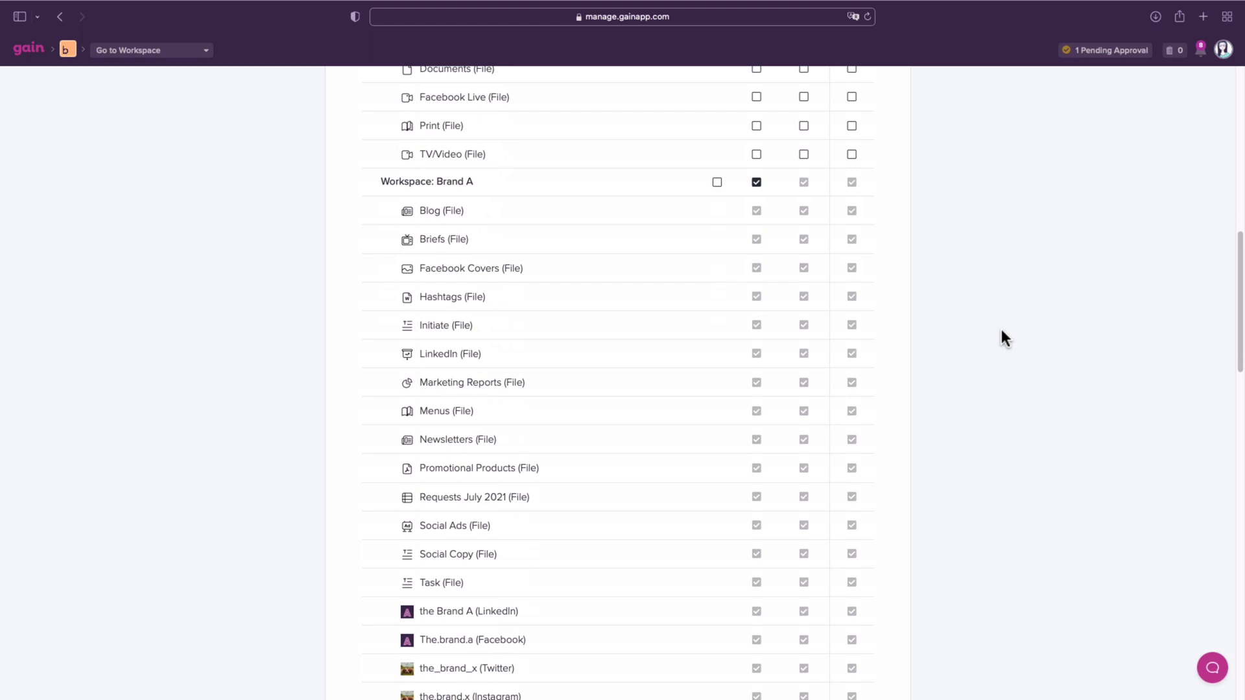
scroll(1001, 330, up, 12)
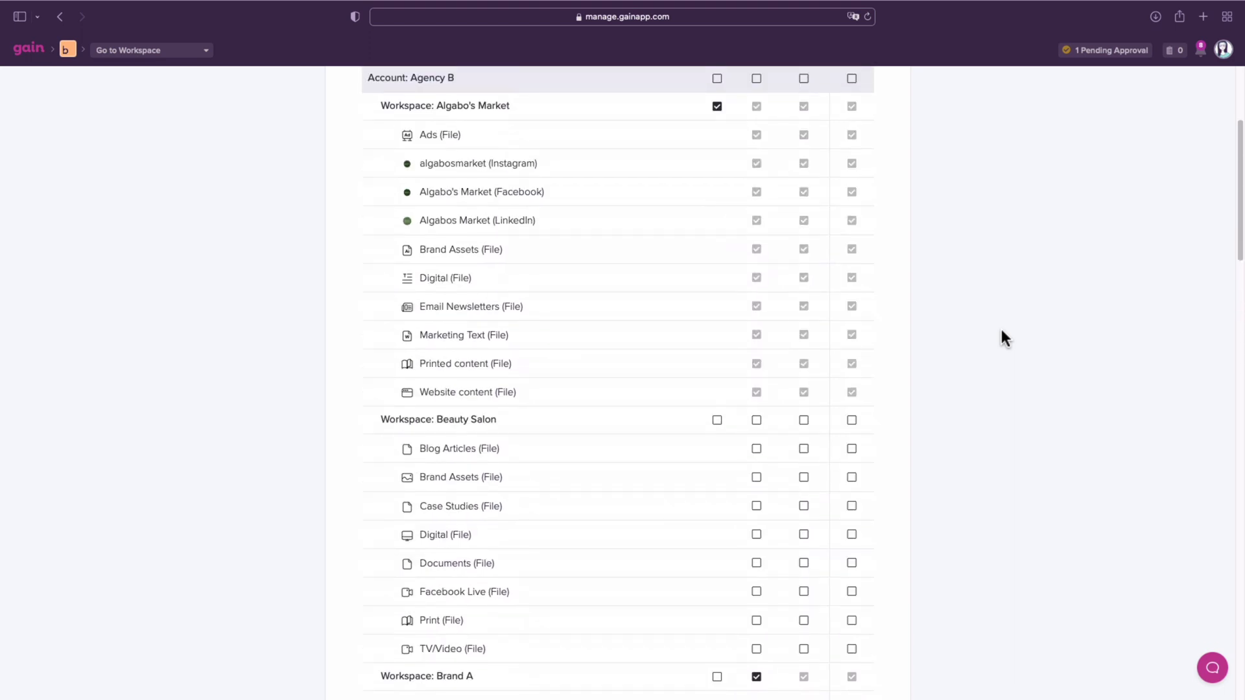
scroll(1001, 330, up, 6)
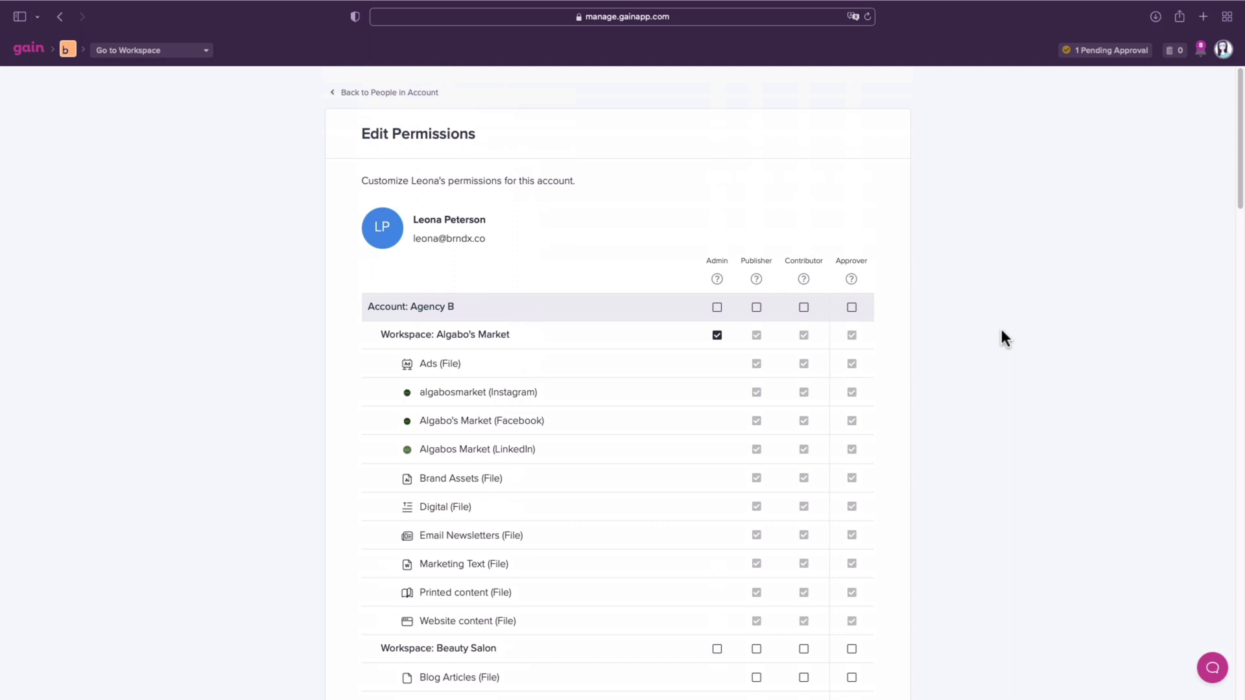
scroll(1001, 331, down, 12)
scroll(1001, 331, down, 20)
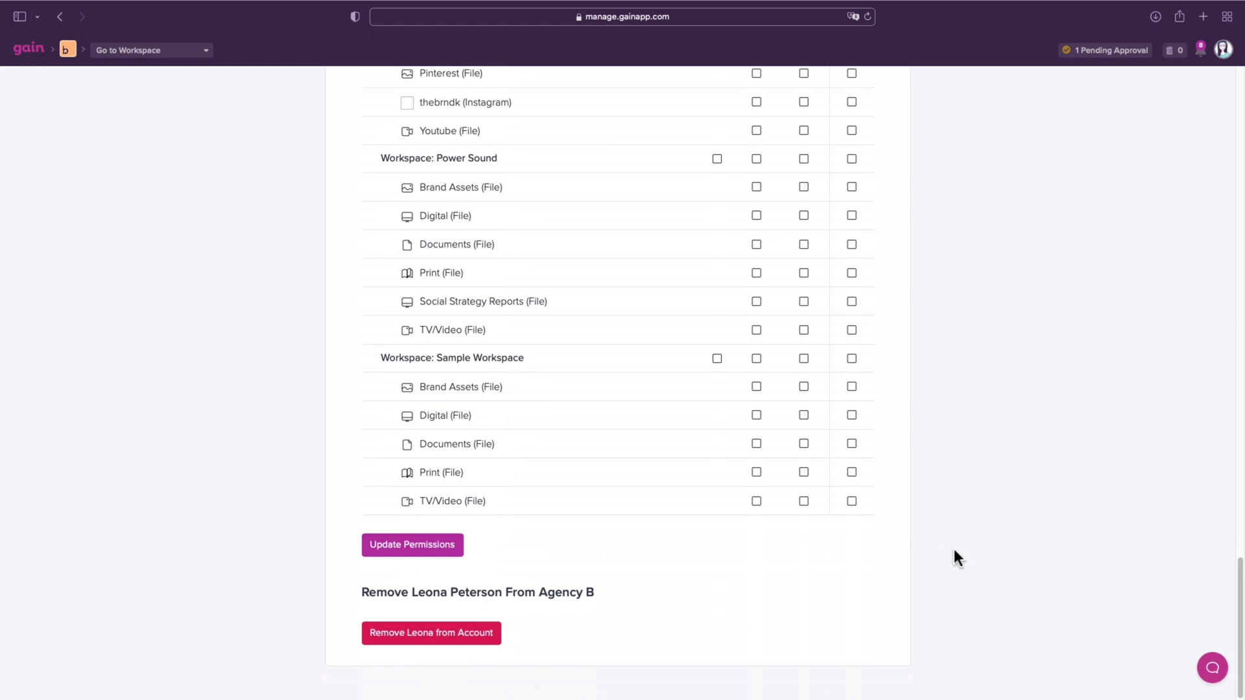
scroll(954, 548, up, 20)
scroll(958, 547, up, 5)
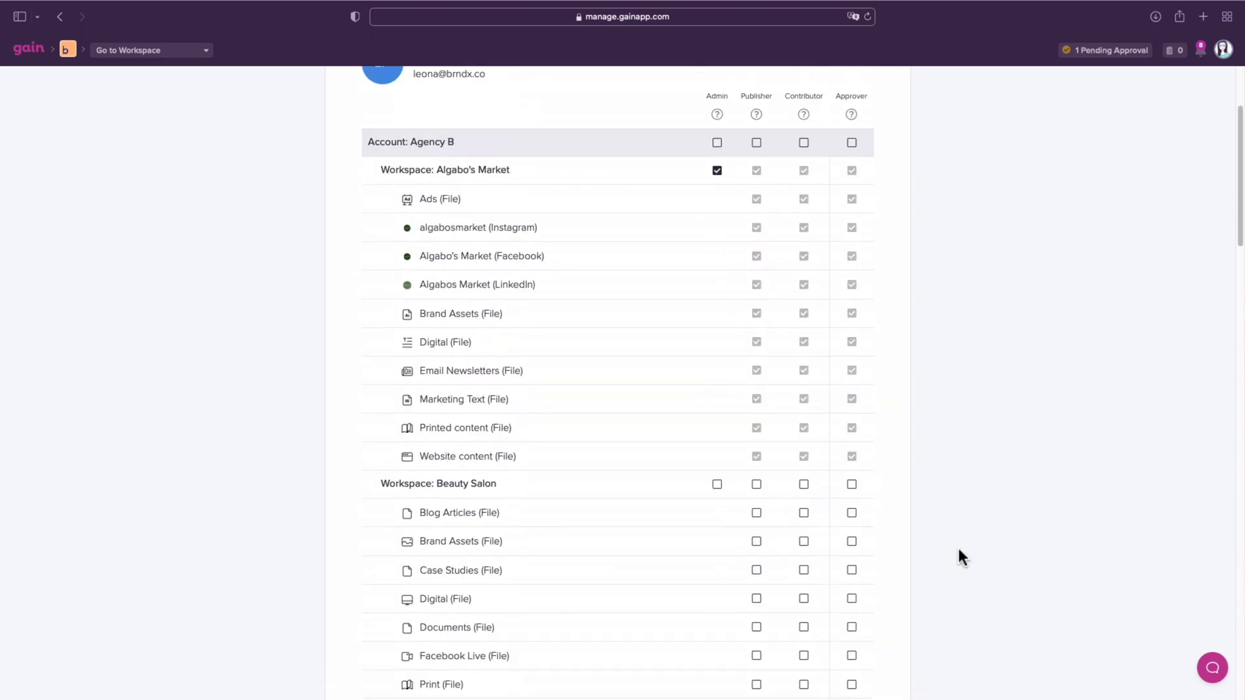